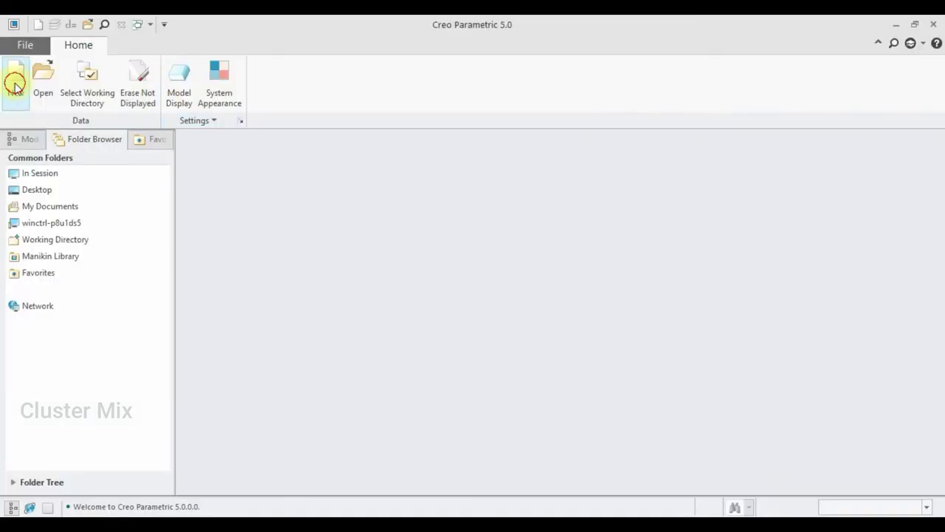
- Create a new solid part from the mmns_part_solid template, without using the default template
{"action": "left_click", "coordinate": [15, 82]}
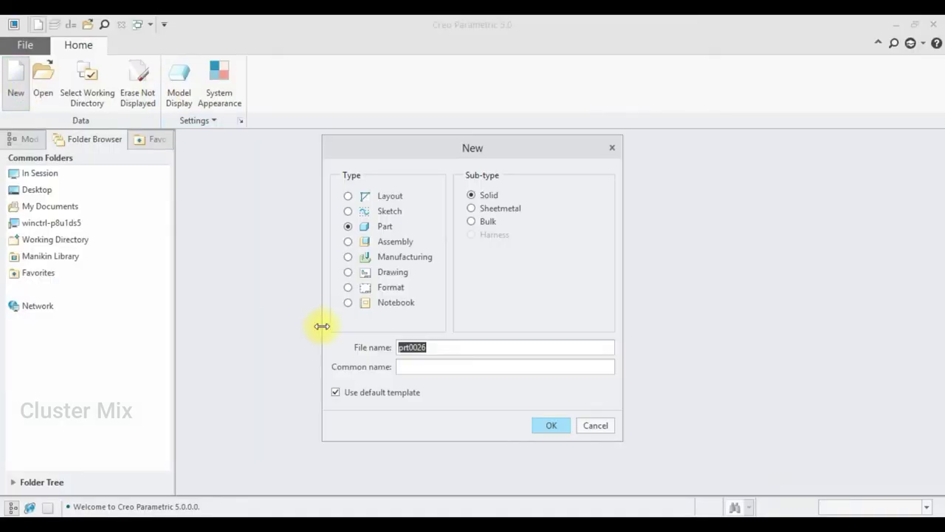
{"action": "left_click", "coordinate": [372, 392]}
{"action": "left_click", "coordinate": [543, 424]}
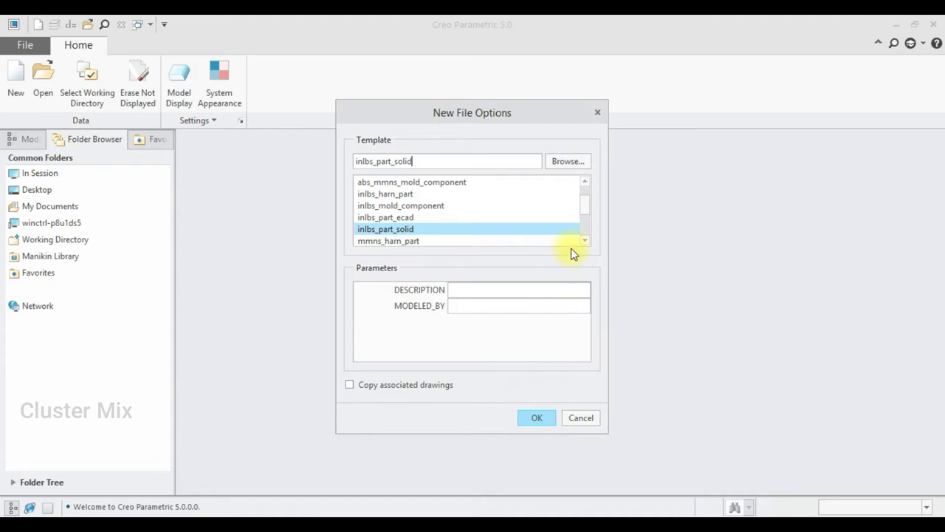
{"action": "left_click_drag", "start_coordinate": [584, 205], "coordinate": [586, 228]}
{"action": "double_click", "coordinate": [405, 207]}
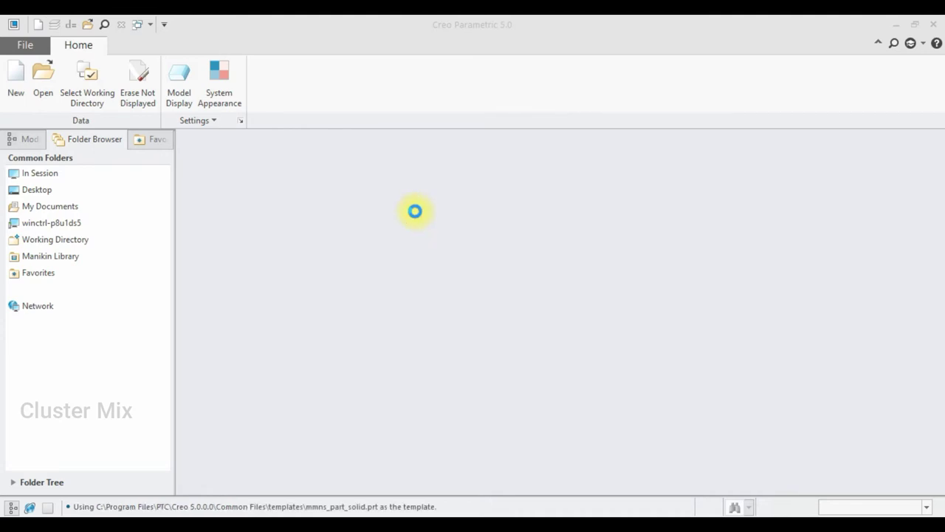
- Start a sketch on the FRONT plane and draw a center rectangle centred on the origin
{"action": "left_click", "coordinate": [48, 239]}
{"action": "left_click", "coordinate": [59, 180]}
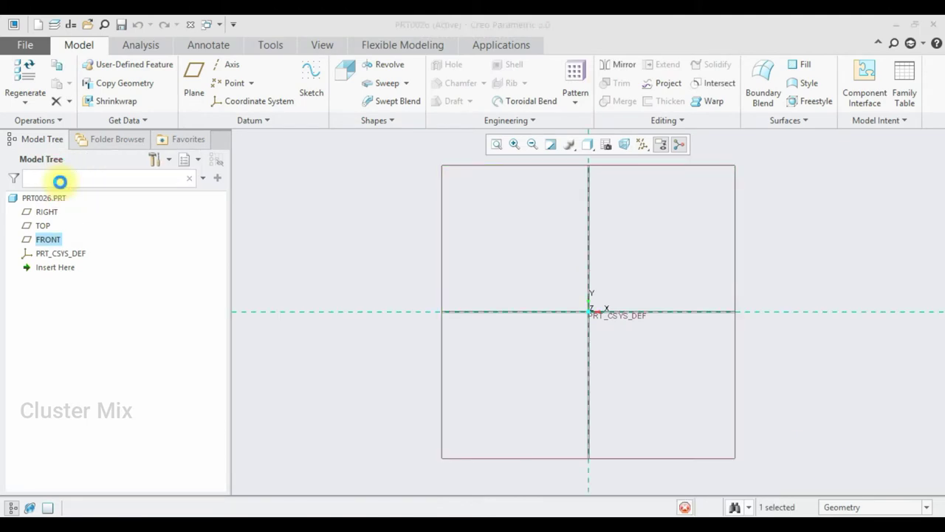
{"action": "left_click", "coordinate": [347, 84]}
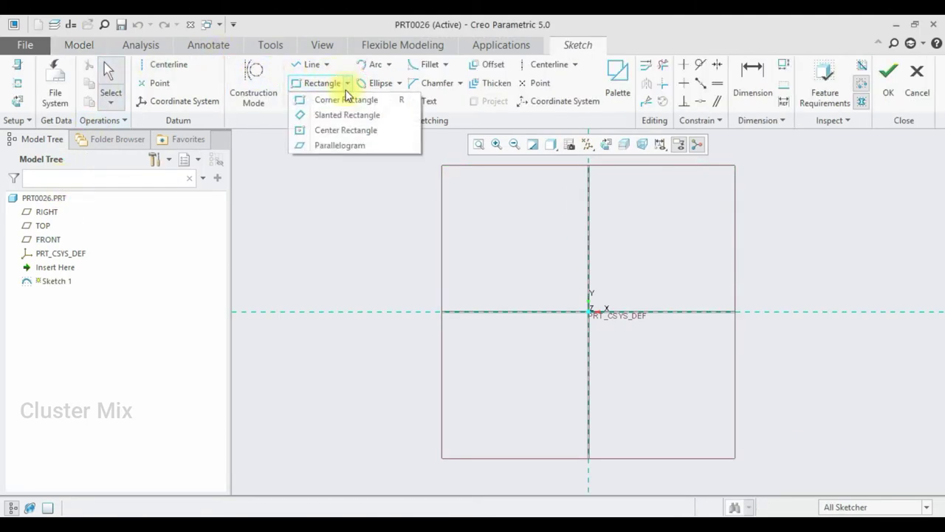
{"action": "left_click", "coordinate": [342, 129]}
{"action": "left_click", "coordinate": [589, 311]}
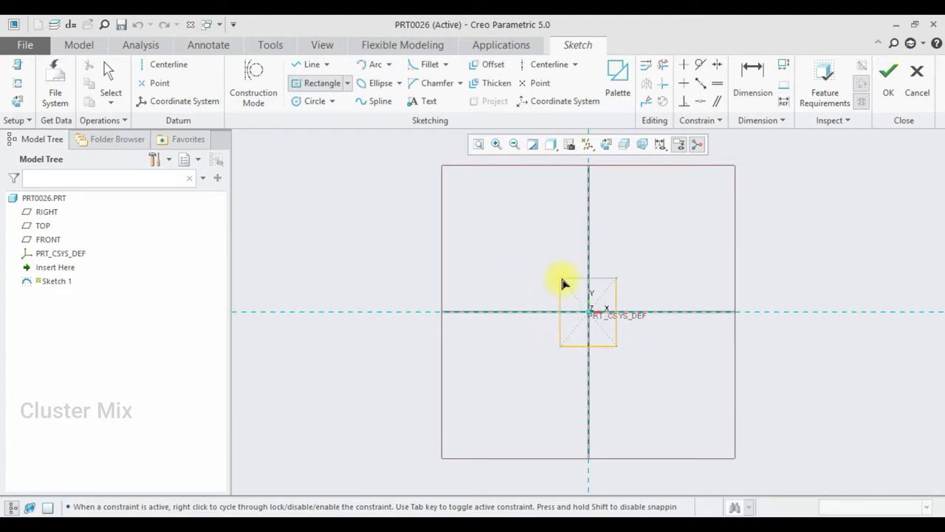
{"action": "left_click", "coordinate": [561, 290]}
{"action": "middle_click", "coordinate": [572, 289]}
{"action": "scroll", "coordinate": [571, 291], "scroll_direction": "up", "scroll_amount": 3}
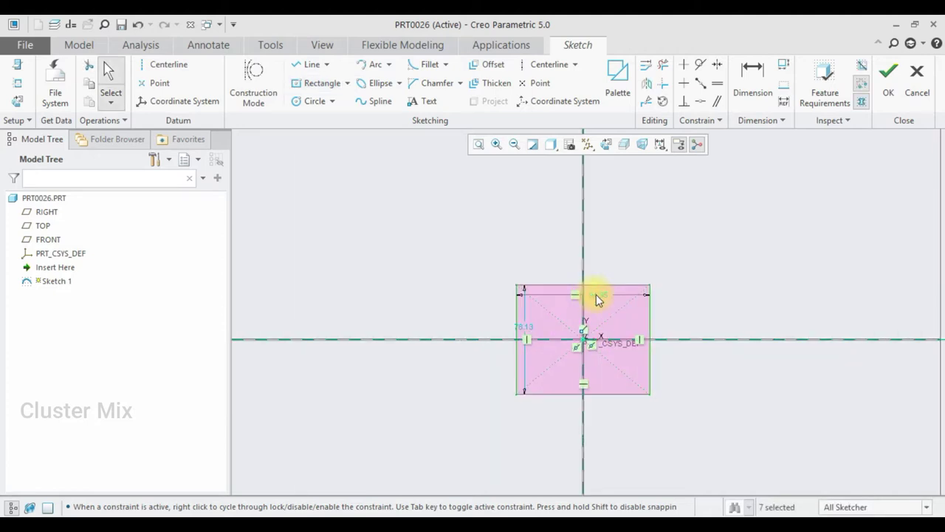
- Set the rectangle's width and height to 40 mm each
{"action": "double_click", "coordinate": [599, 297]}
{"action": "type", "text": "40"}
{"action": "key", "text": "Return"}
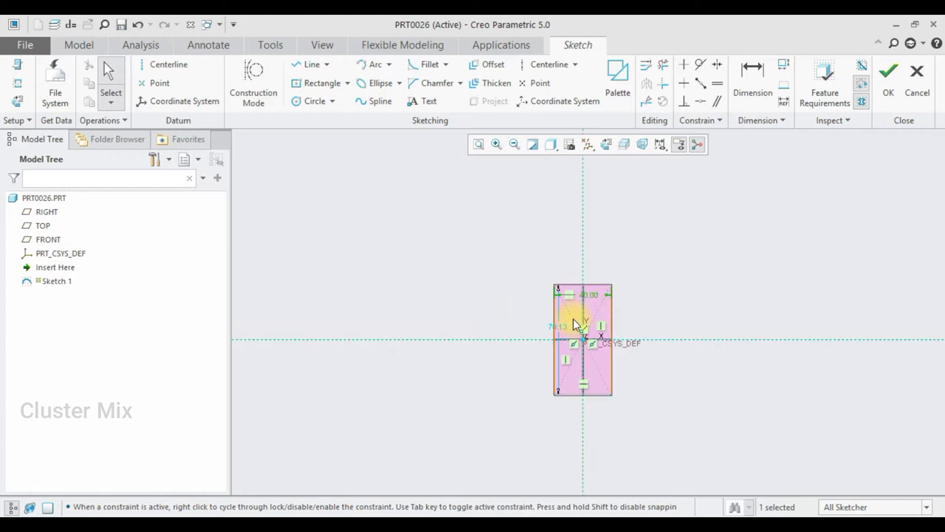
{"action": "double_click", "coordinate": [561, 331]}
{"action": "type", "text": "40"}
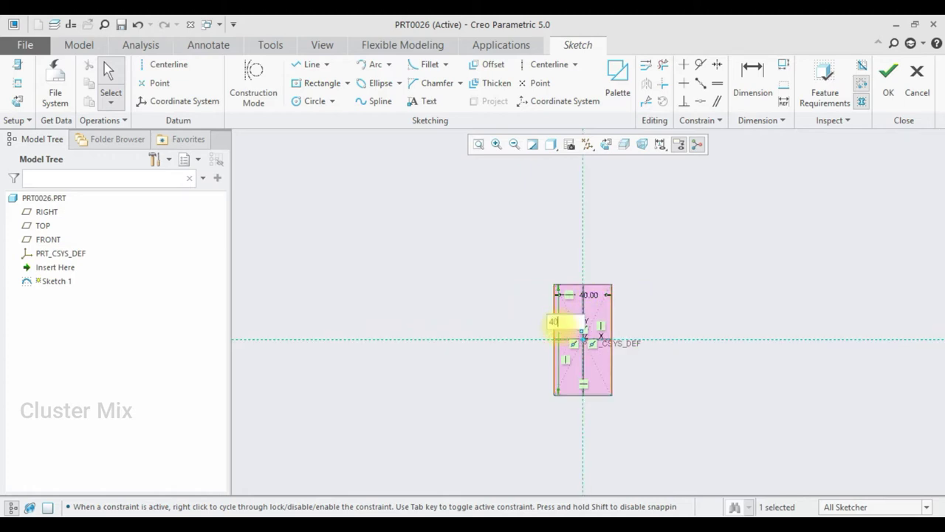
{"action": "key", "text": "Return"}
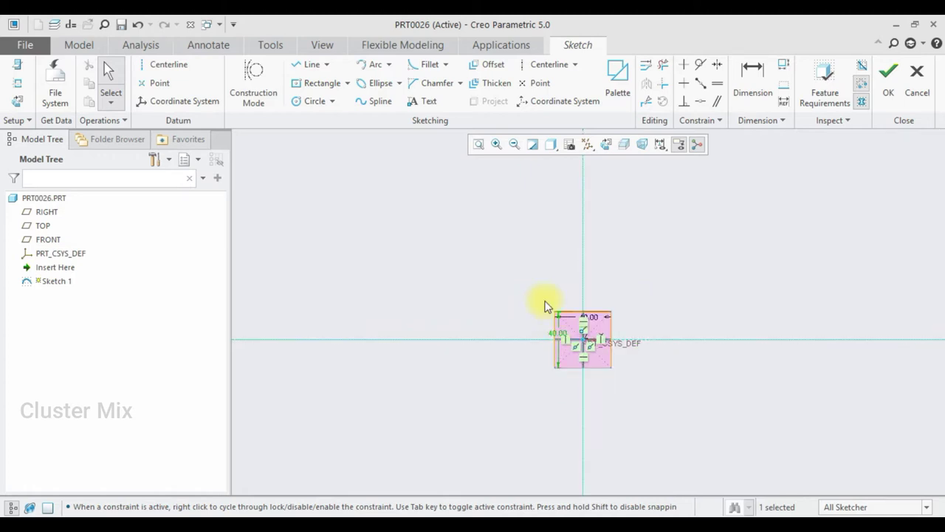
- Draw a circle of 20 mm diameter at the rectangle's center and finish the sketch
{"action": "left_click", "coordinate": [308, 101]}
{"action": "scroll", "coordinate": [569, 325], "scroll_direction": "down", "scroll_amount": 4}
{"action": "left_click", "coordinate": [566, 338]}
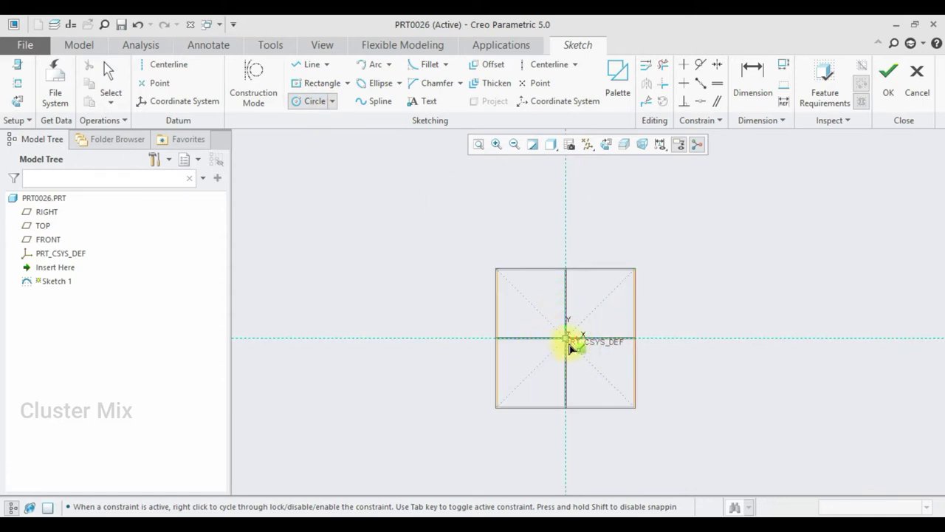
{"action": "left_click", "coordinate": [543, 313]}
{"action": "middle_click", "coordinate": [551, 294]}
{"action": "double_click", "coordinate": [516, 306]}
{"action": "type", "text": "20"}
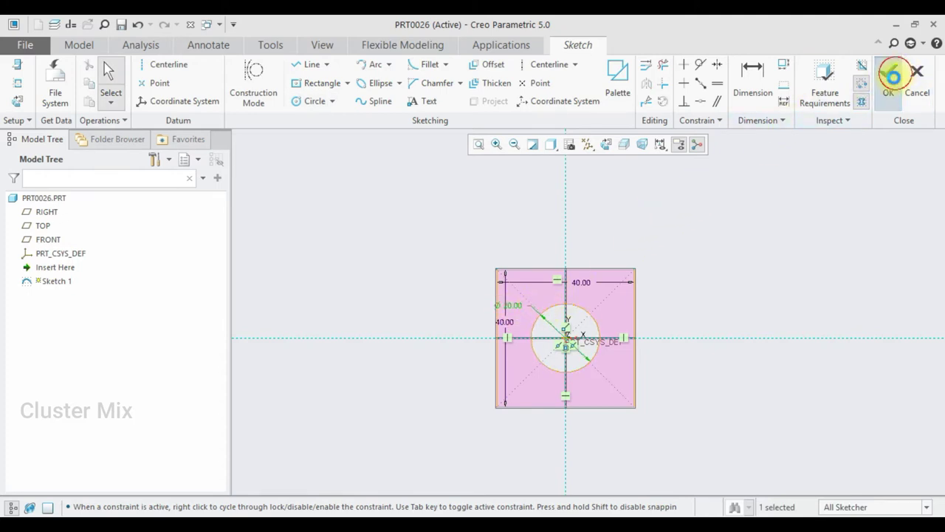
{"action": "left_click", "coordinate": [889, 76]}
- Extrude the square-and-circle sketch symmetrically about its plane to a total depth of 20 mm
{"action": "left_click", "coordinate": [343, 74]}
{"action": "middle_click_drag", "start_coordinate": [641, 333], "coordinate": [610, 317]}
{"action": "left_click", "coordinate": [73, 84]}
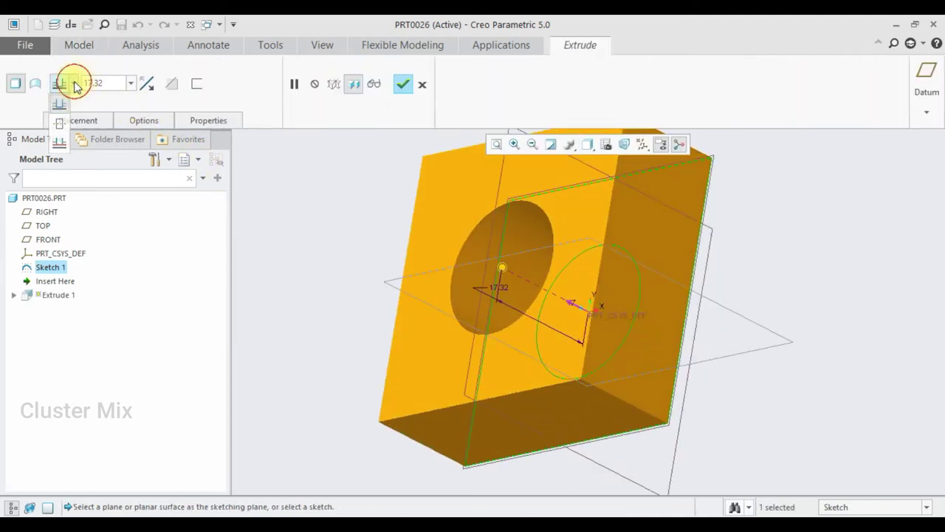
{"action": "left_click", "coordinate": [59, 121]}
{"action": "double_click", "coordinate": [108, 83]}
{"action": "type", "text": "20"}
{"action": "key", "text": "Return"}
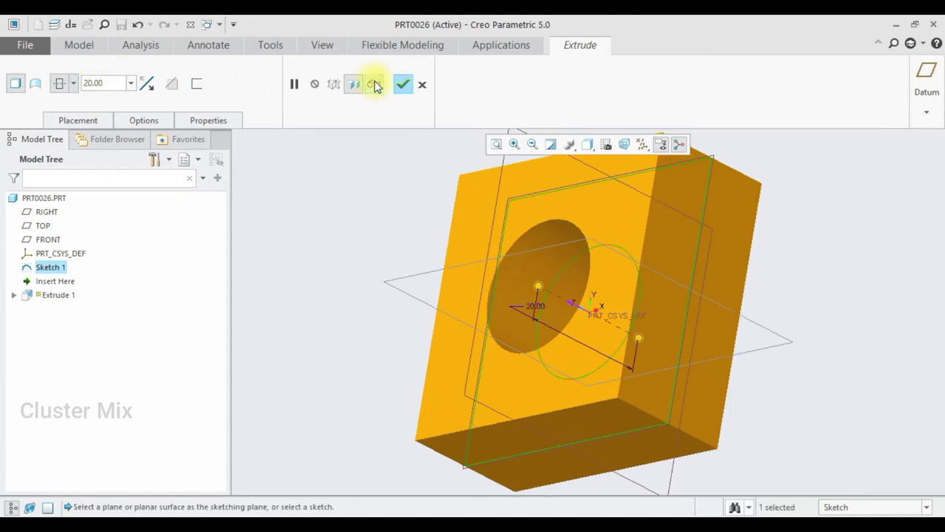
{"action": "left_click", "coordinate": [402, 84]}
{"action": "left_click", "coordinate": [805, 237]}
{"action": "key", "text": "ctrl+d"}
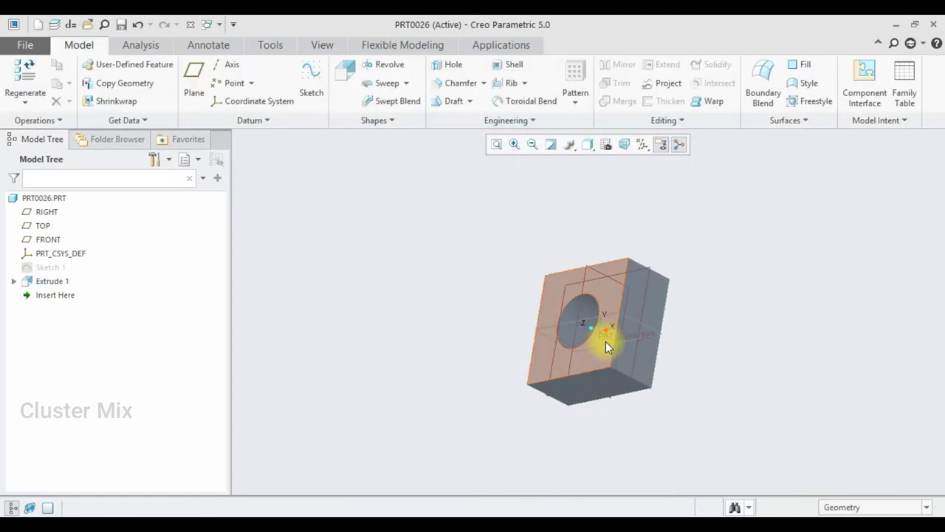
- Start a datum plane referencing the RIGHT plane with an offset of 10 mm
{"action": "left_click", "coordinate": [193, 79]}
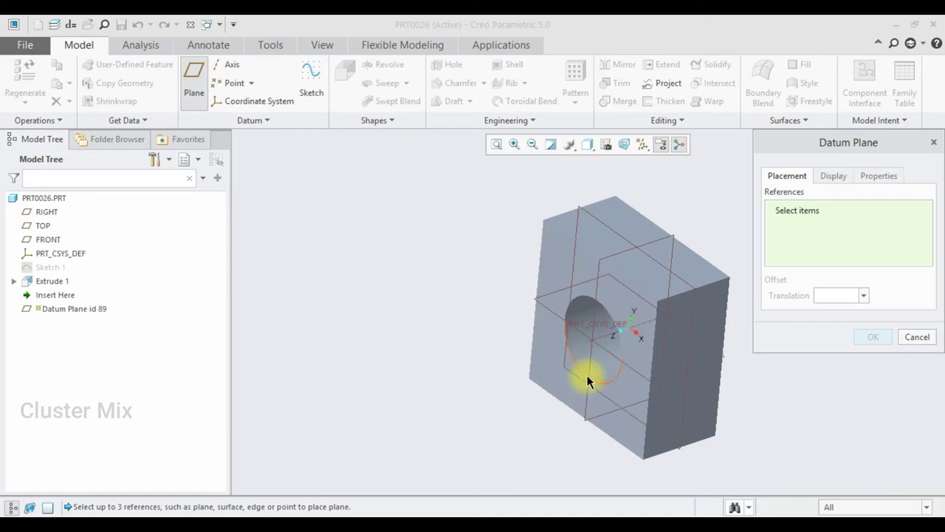
{"action": "left_click", "coordinate": [48, 239]}
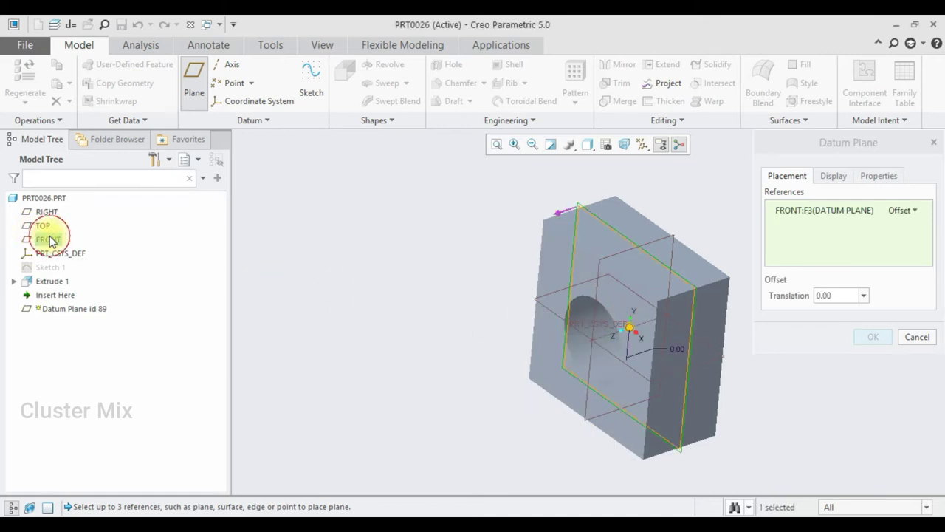
{"action": "left_click", "coordinate": [47, 225]}
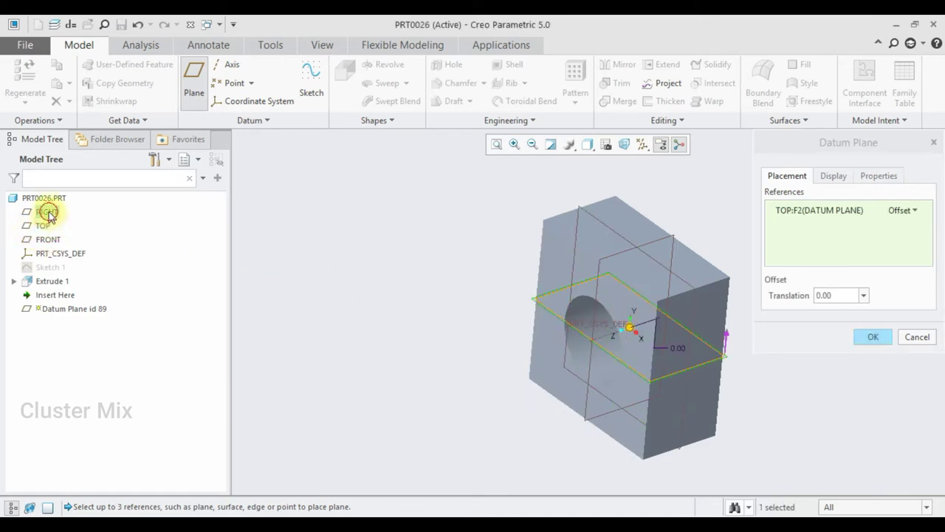
{"action": "left_click", "coordinate": [47, 211]}
{"action": "double_click", "coordinate": [828, 296]}
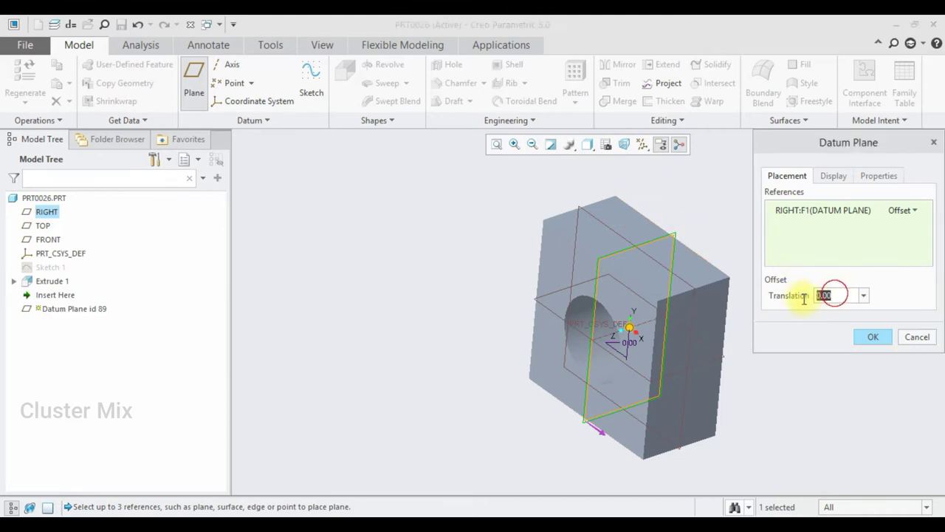
{"action": "type", "text": "10"}
{"action": "key", "text": "Return"}
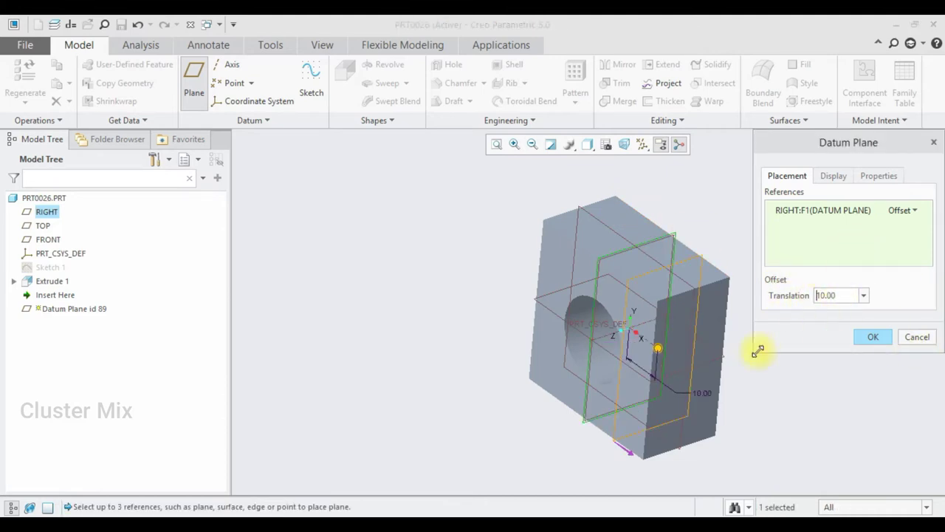
- Move the new datum plane to the opposite, negative X side of RIGHT at 10 mm offset and create it
{"action": "left_click_drag", "start_coordinate": [652, 354], "coordinate": [587, 299]}
{"action": "double_click", "coordinate": [842, 295]}
{"action": "type", "text": "1"}
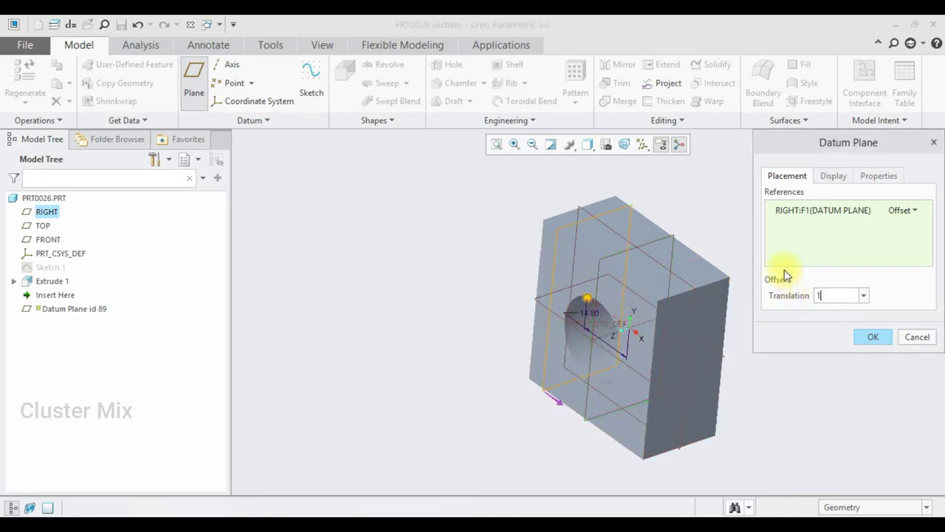
{"action": "type", "text": "0"}
{"action": "left_click", "coordinate": [782, 267]}
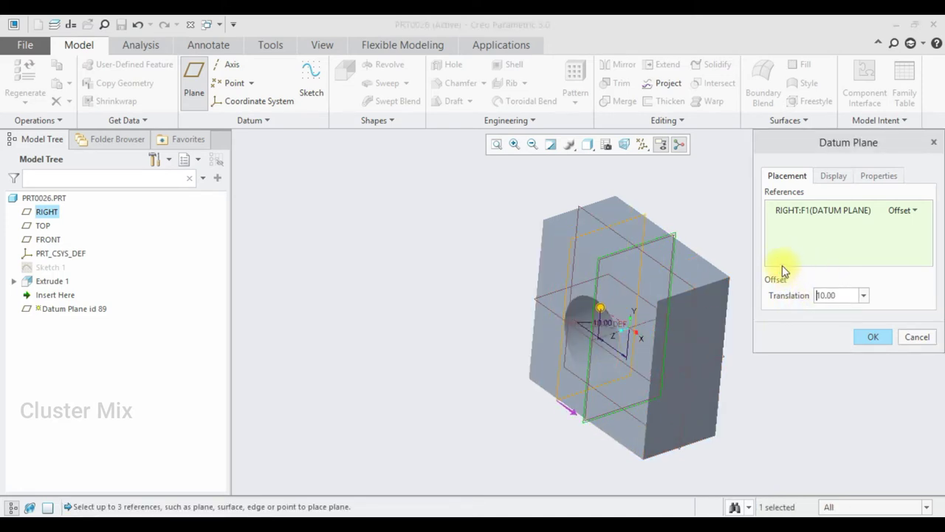
{"action": "left_click", "coordinate": [869, 338]}
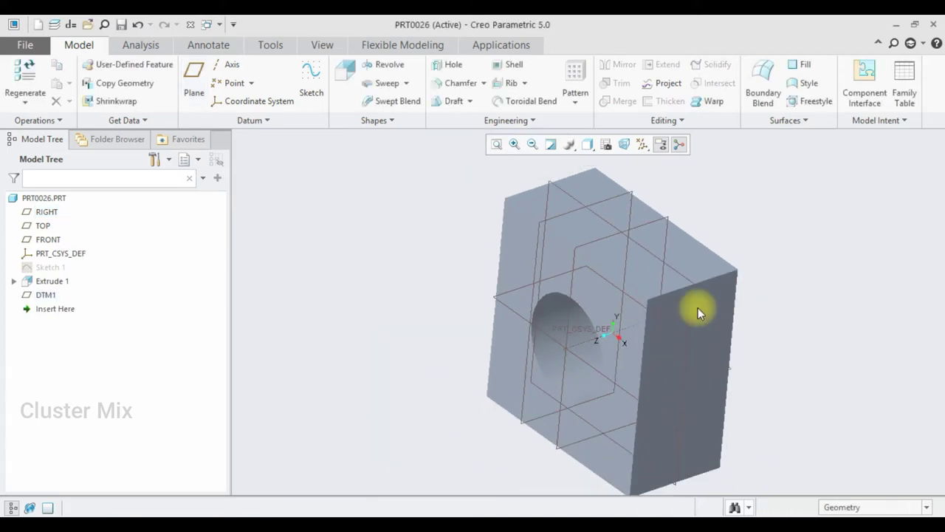
- Start a sketch on the DTM1 plane and orient the view parallel to the sketch plane
{"action": "middle_click_drag", "start_coordinate": [698, 307], "coordinate": [534, 207]}
{"action": "left_click", "coordinate": [42, 296]}
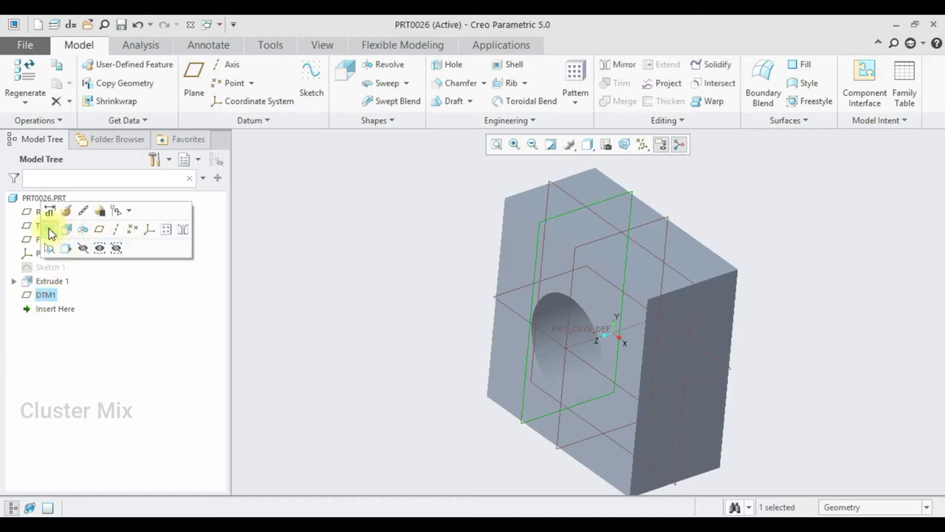
{"action": "left_click", "coordinate": [49, 230]}
{"action": "left_click", "coordinate": [18, 100]}
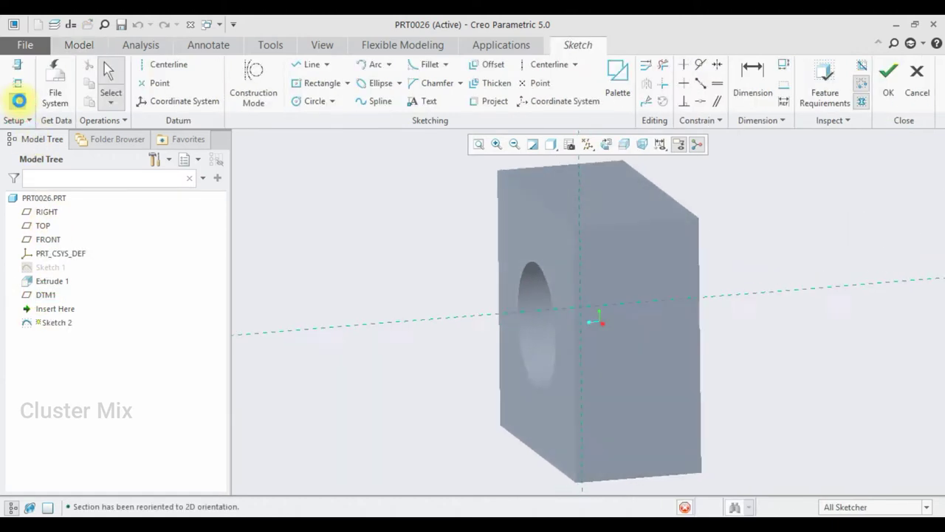
- Sketch a closed four-line profile beside the block above the horizontal reference, with two vertical sides, the outer one about 10.7 mm long
{"action": "scroll", "coordinate": [802, 285], "scroll_direction": "up", "scroll_amount": 3}
{"action": "left_click", "coordinate": [306, 64]}
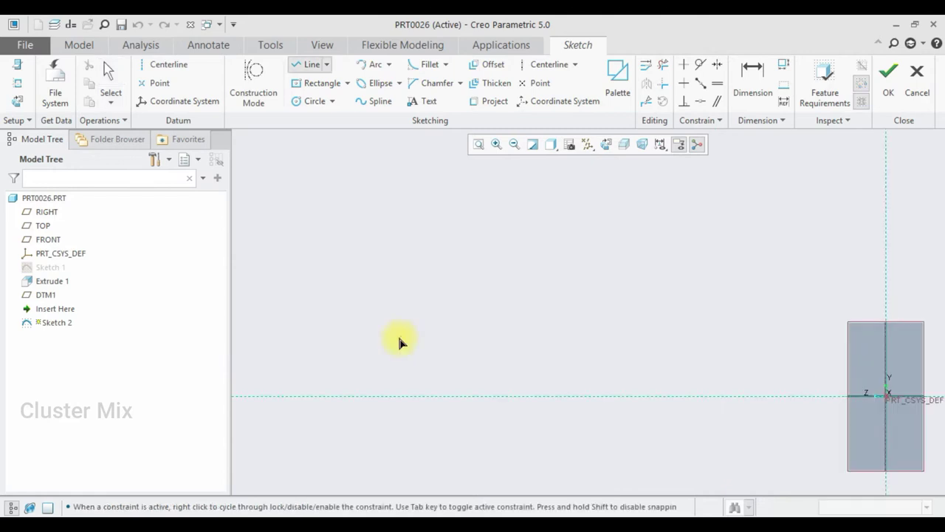
{"action": "left_click", "coordinate": [564, 381]}
{"action": "scroll", "coordinate": [603, 367], "scroll_direction": "up", "scroll_amount": 2}
{"action": "scroll", "coordinate": [603, 369], "scroll_direction": "down", "scroll_amount": 2}
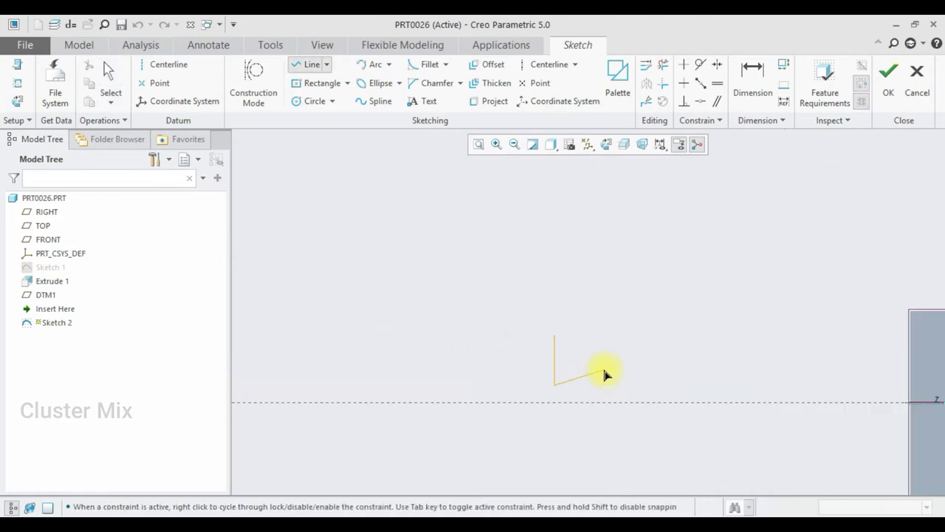
{"action": "left_click", "coordinate": [603, 369]}
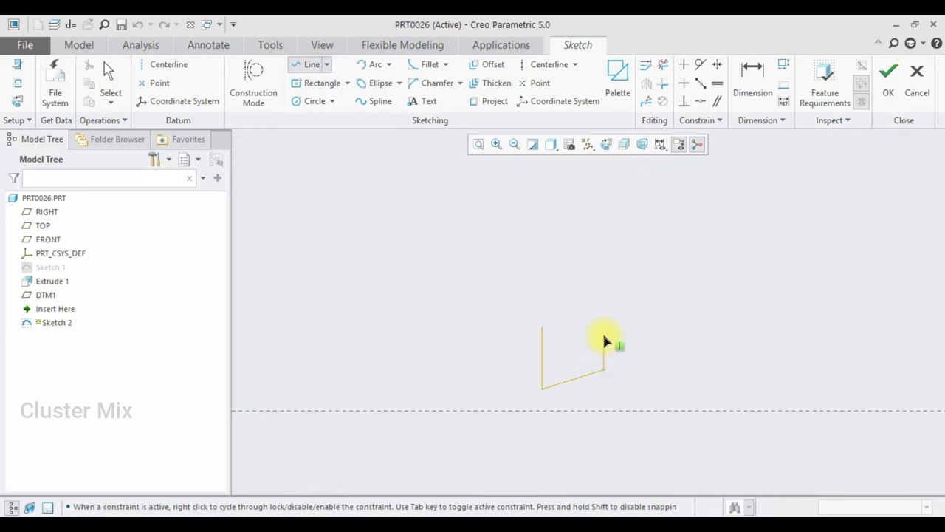
{"action": "left_click", "coordinate": [603, 337]}
{"action": "left_click", "coordinate": [542, 326]}
{"action": "middle_click", "coordinate": [610, 305]}
{"action": "middle_click", "coordinate": [622, 347]}
{"action": "scroll", "coordinate": [601, 363], "scroll_direction": "down", "scroll_amount": 1}
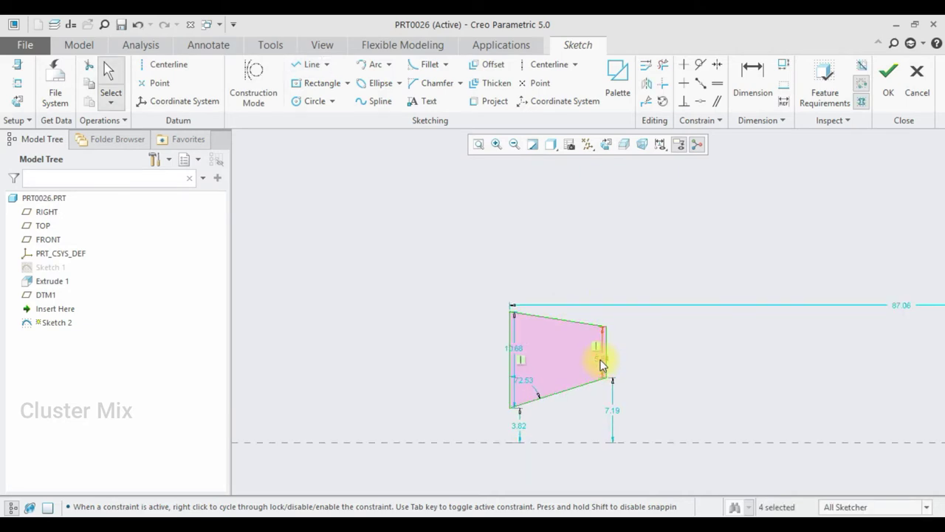
- Set the length of the profile's vertical side nearer the block to 30 mm
{"action": "double_click", "coordinate": [602, 362]}
{"action": "type", "text": "30"}
{"action": "key", "text": "Return"}
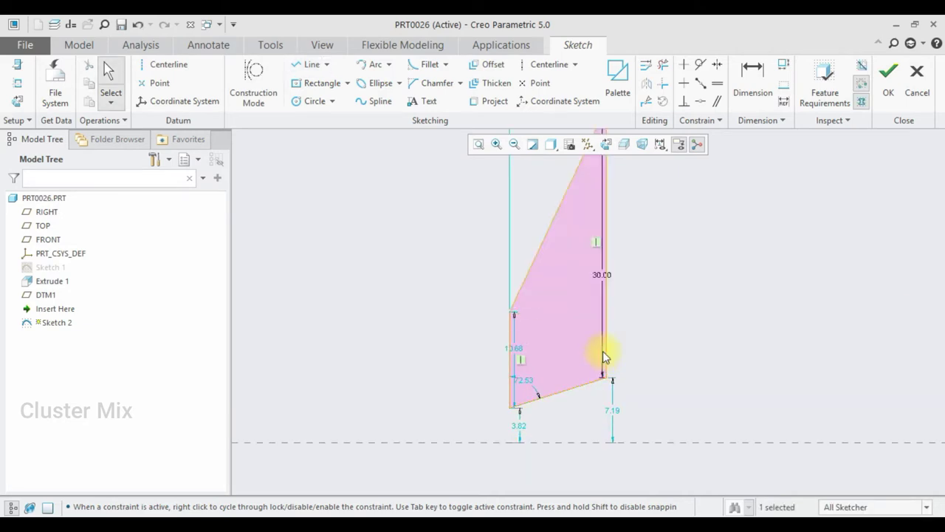
- Dimension the horizontal distance between the upper ends of the profile's two vertical sides as 45 mm
{"action": "scroll", "coordinate": [582, 403], "scroll_direction": "up", "scroll_amount": 1}
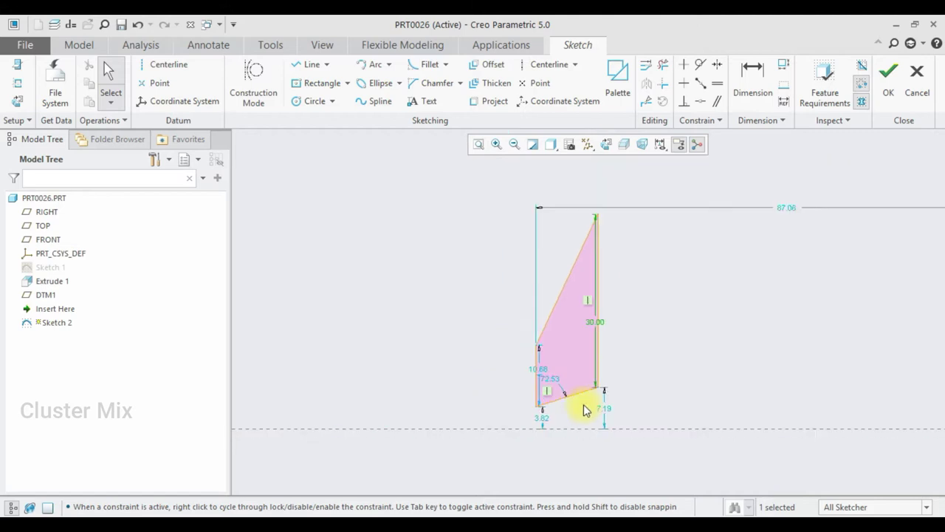
{"action": "left_click", "coordinate": [752, 74]}
{"action": "left_click", "coordinate": [598, 216]}
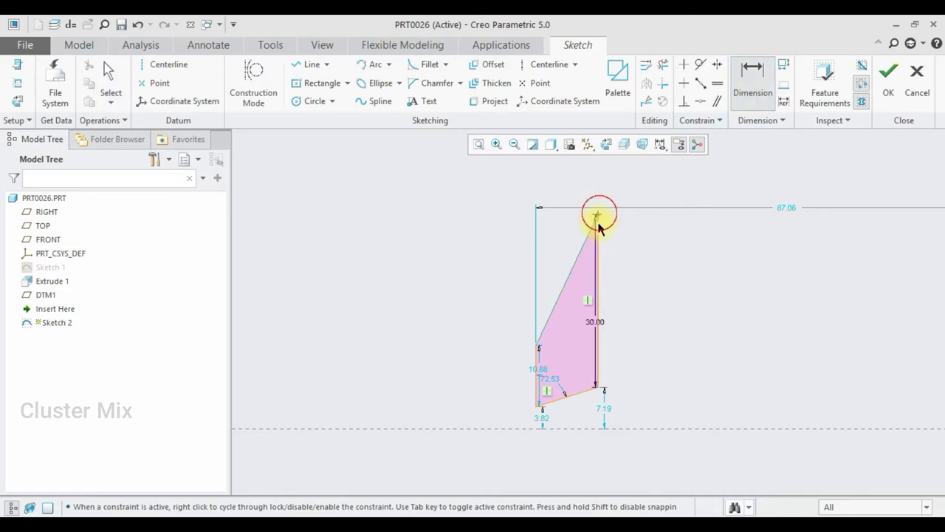
{"action": "left_click", "coordinate": [537, 347]}
{"action": "middle_click", "coordinate": [562, 181]}
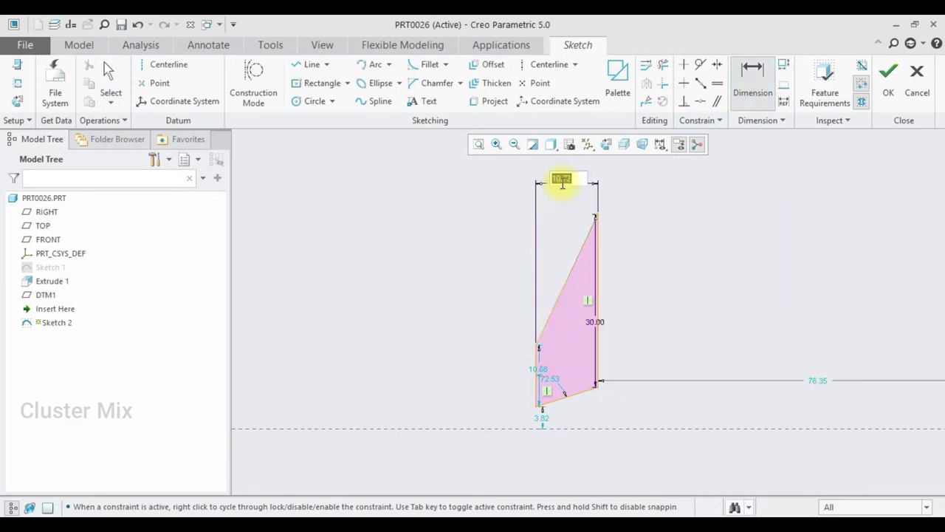
{"action": "type", "text": "45"}
{"action": "key", "text": "Return"}
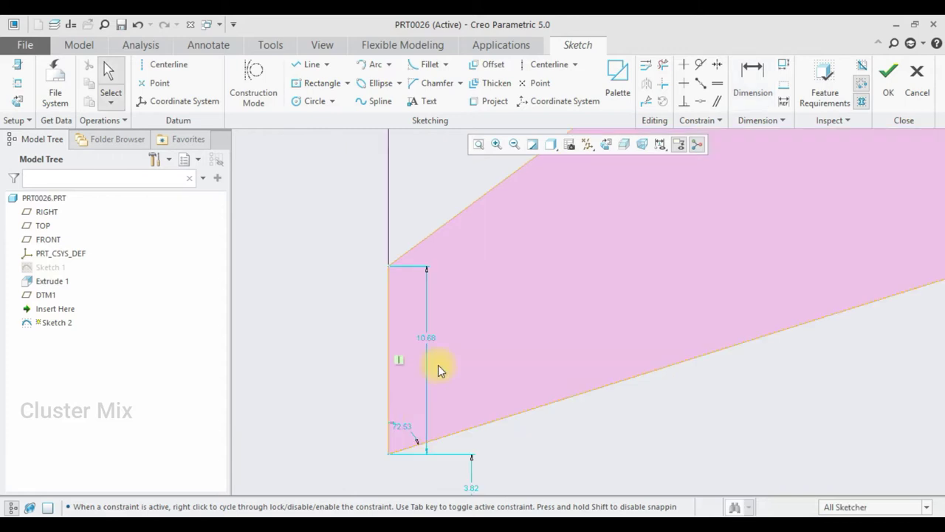
- Set the angles between the profile's outer vertical side and its lower and upper slanted sides to 75° each
{"action": "double_click", "coordinate": [404, 432]}
{"action": "type", "text": "75"}
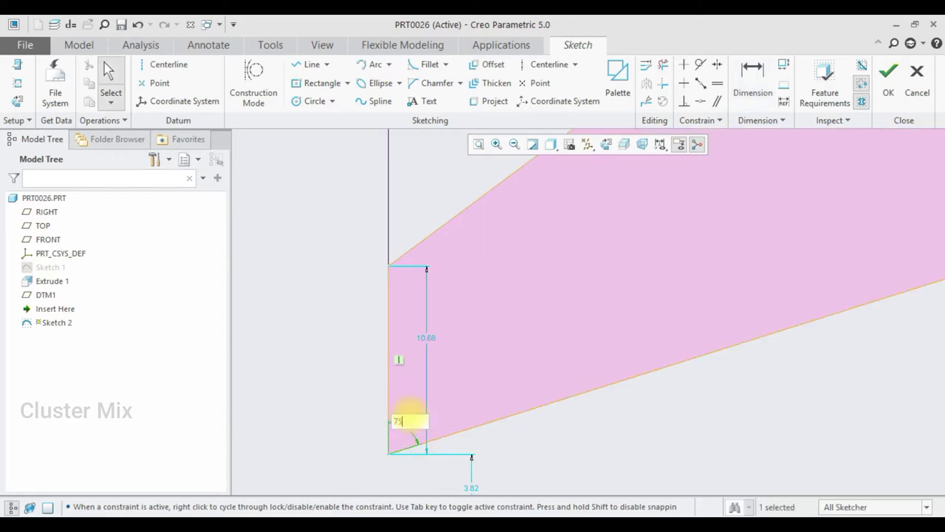
{"action": "key", "text": "Return"}
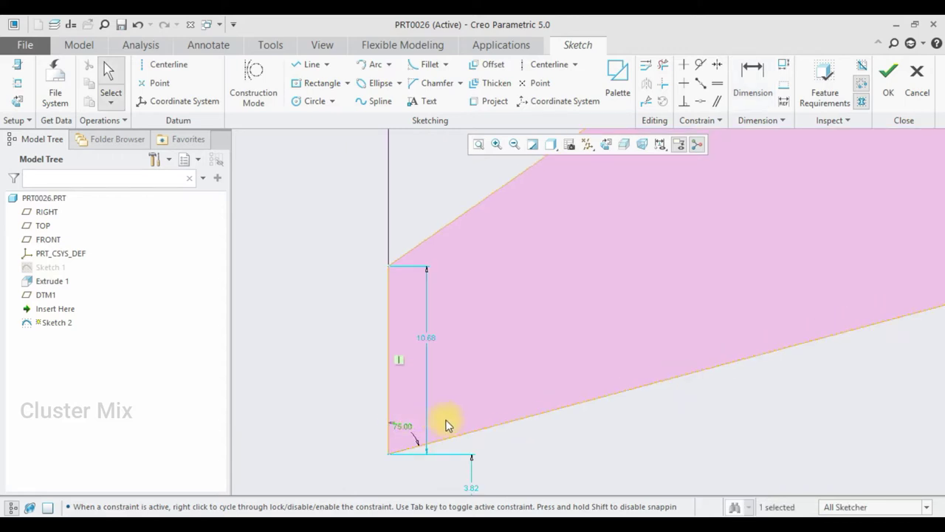
{"action": "left_click", "coordinate": [750, 77]}
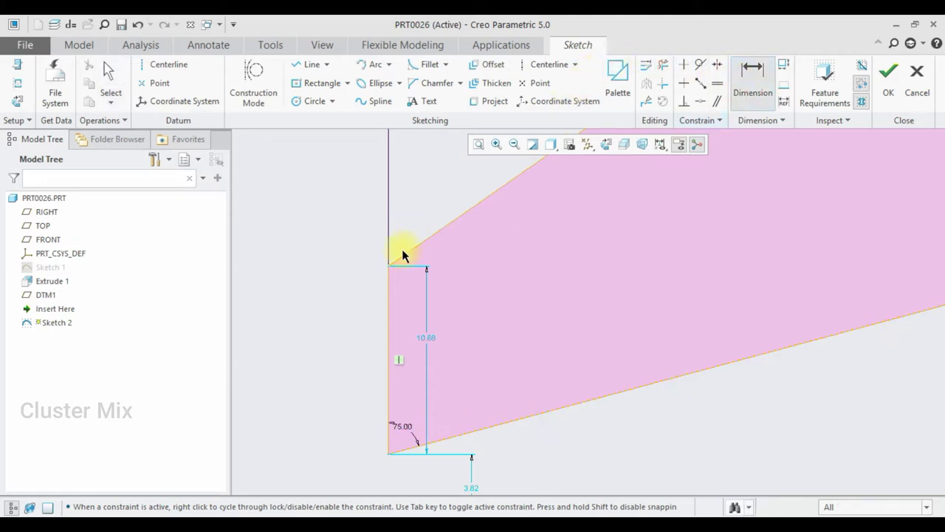
{"action": "left_click", "coordinate": [387, 298]}
{"action": "middle_click", "coordinate": [471, 275]}
{"action": "type", "text": "75"}
{"action": "key", "text": "Return"}
{"action": "scroll", "coordinate": [506, 414], "scroll_direction": "down", "scroll_amount": 5}
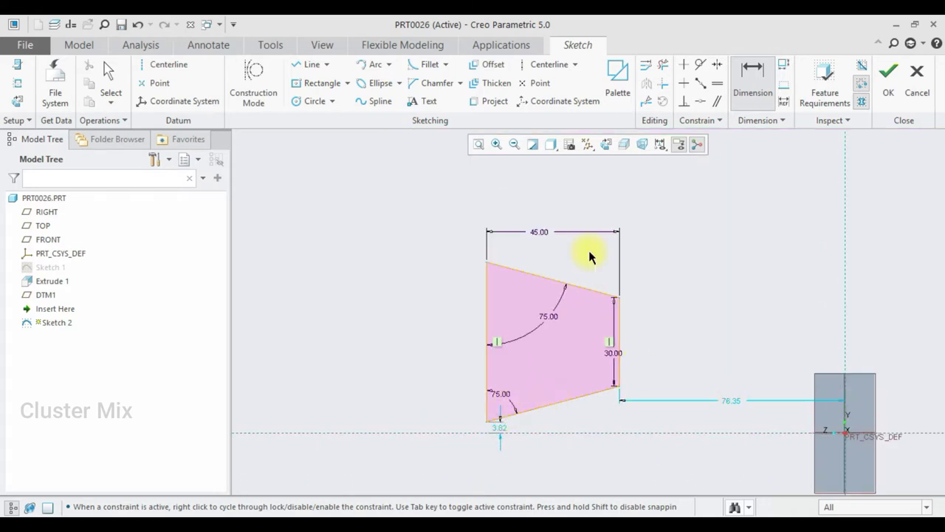
{"action": "key", "text": "Escape"}
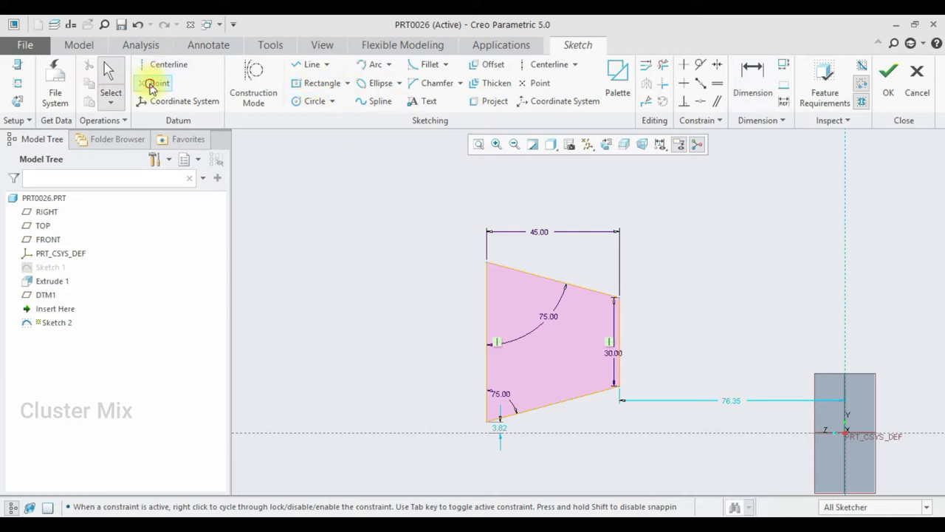
- Place a datum point inside the profile, about 11 mm from the 30 mm side and about 33 mm above the horizontal reference
{"action": "left_click", "coordinate": [154, 82]}
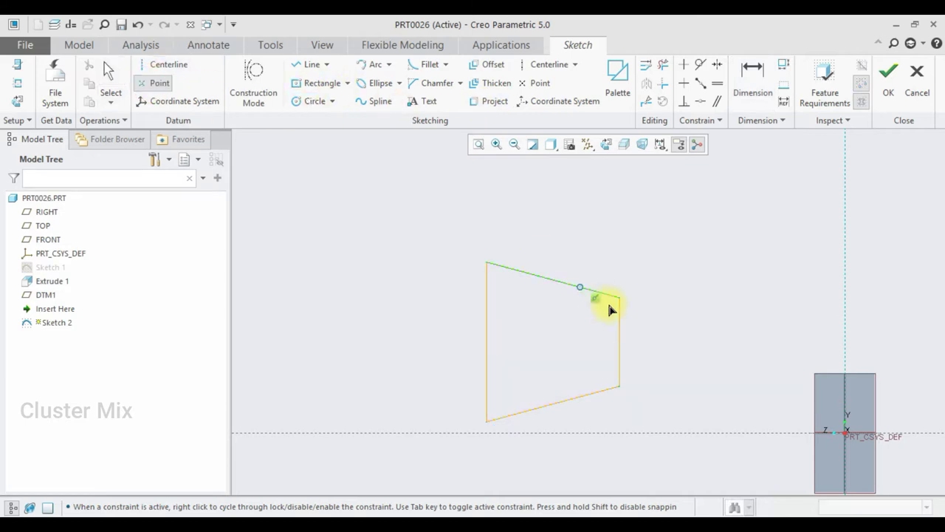
{"action": "left_click", "coordinate": [589, 337]}
{"action": "middle_click", "coordinate": [591, 337]}
{"action": "scroll", "coordinate": [595, 328], "scroll_direction": "up", "scroll_amount": 3}
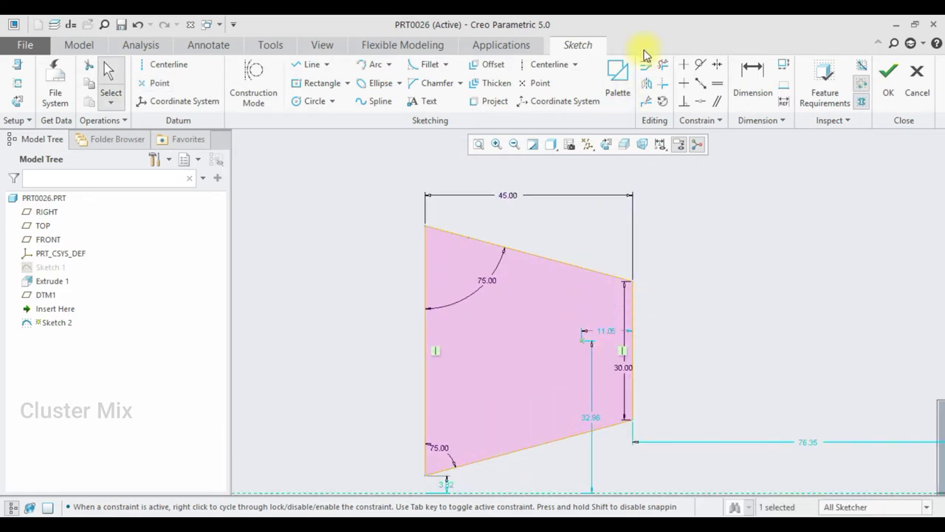
- Dimension the point 15 mm horizontally from the profile's 30 mm side and 15 mm above that side's lower end
{"action": "left_click", "coordinate": [753, 81]}
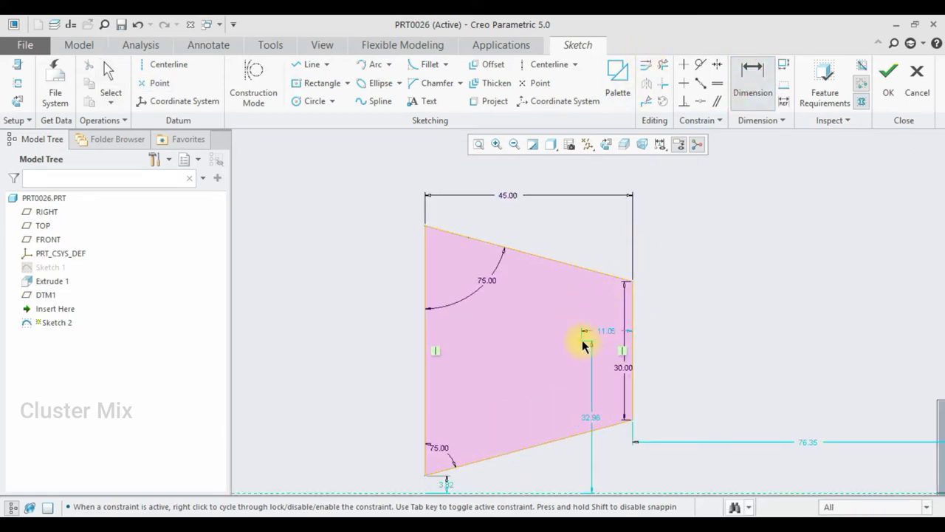
{"action": "left_click", "coordinate": [630, 286]}
{"action": "middle_click", "coordinate": [614, 310]}
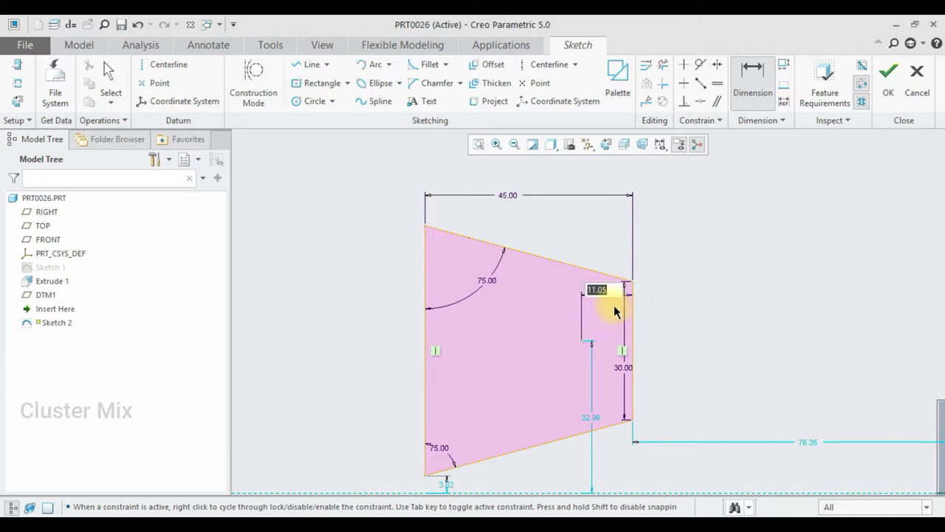
{"action": "type", "text": "15"}
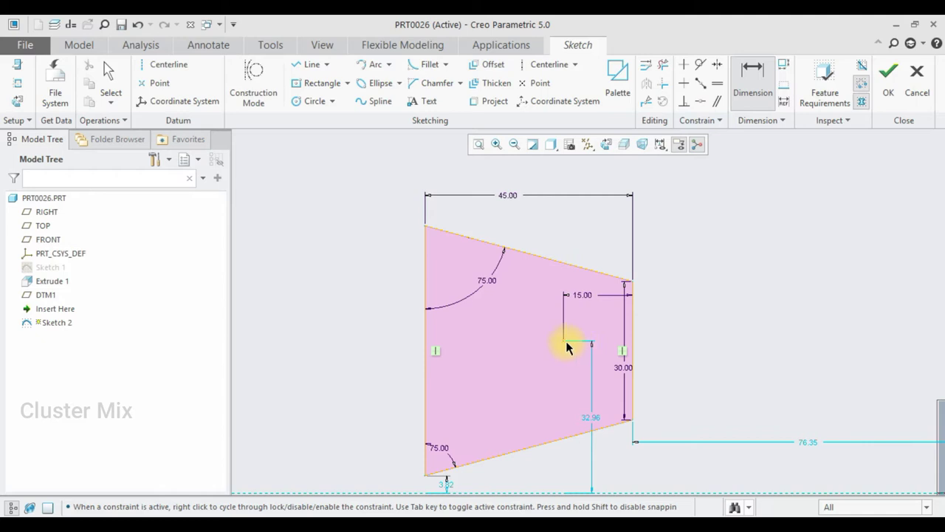
{"action": "left_click", "coordinate": [633, 421]}
{"action": "scroll", "coordinate": [632, 421], "scroll_direction": "down", "scroll_amount": 2}
{"action": "middle_click", "coordinate": [653, 393]}
{"action": "type", "text": "15"}
{"action": "key", "text": "Return"}
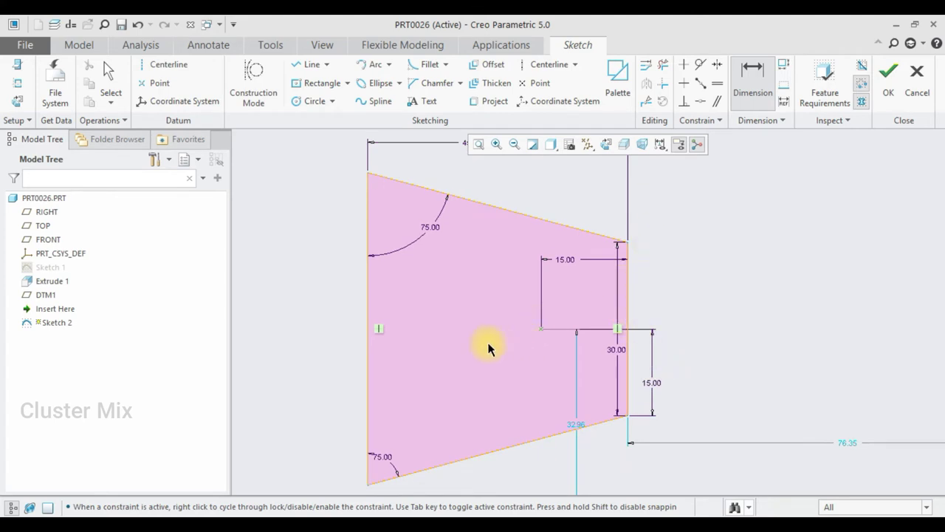
- Dimension the point 110 mm from the vertical reference and 30 mm above the horizontal reference, and finish the sketch
{"action": "scroll", "coordinate": [457, 339], "scroll_direction": "up", "scroll_amount": 2}
{"action": "left_click", "coordinate": [770, 312]}
{"action": "middle_click", "coordinate": [674, 311]}
{"action": "type", "text": "110"}
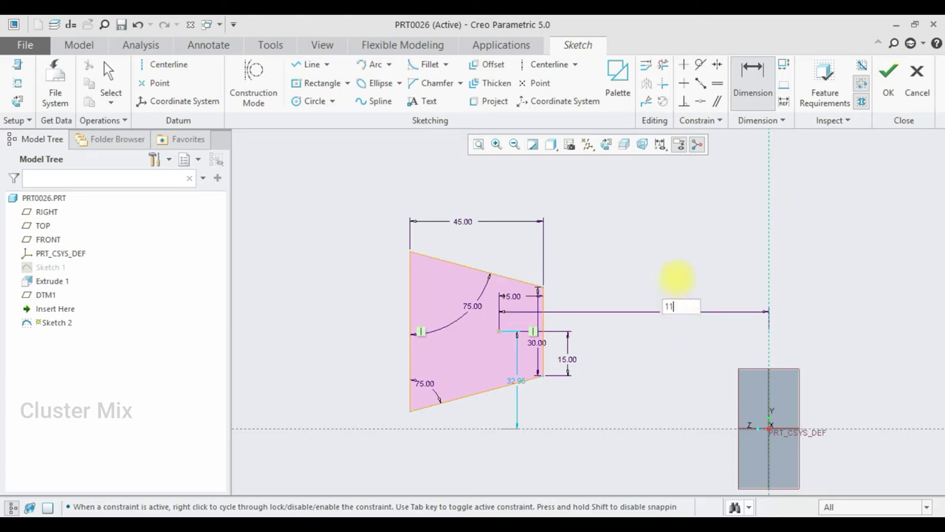
{"action": "key", "text": "Return"}
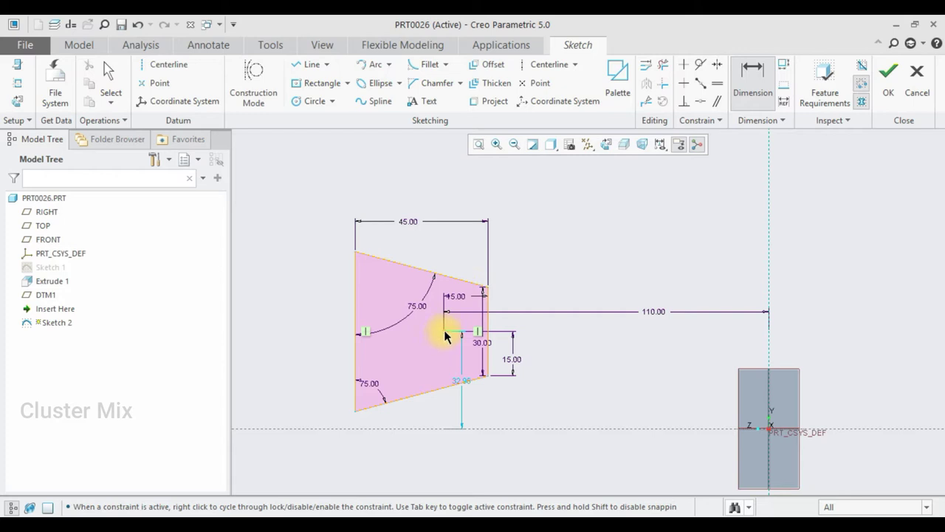
{"action": "left_click", "coordinate": [581, 430]}
{"action": "middle_click", "coordinate": [603, 372]}
{"action": "type", "text": "30"}
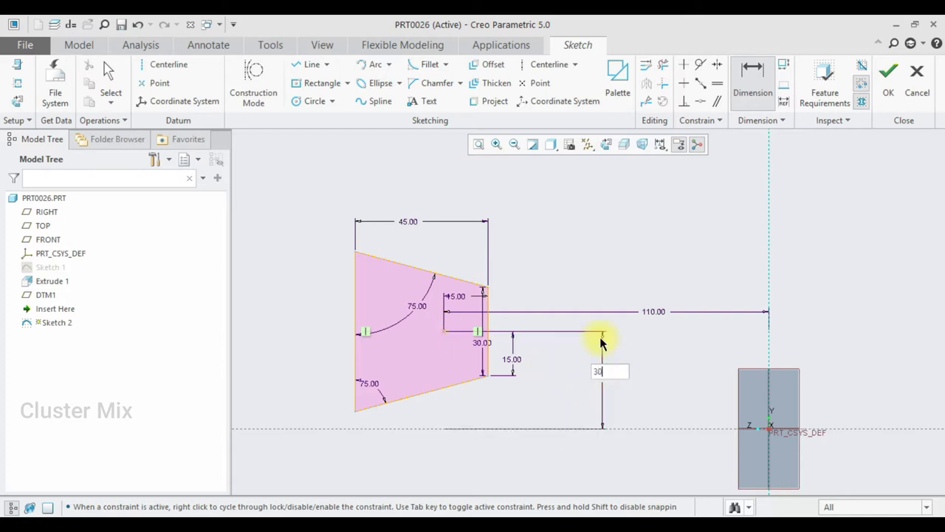
{"action": "key", "text": "Return"}
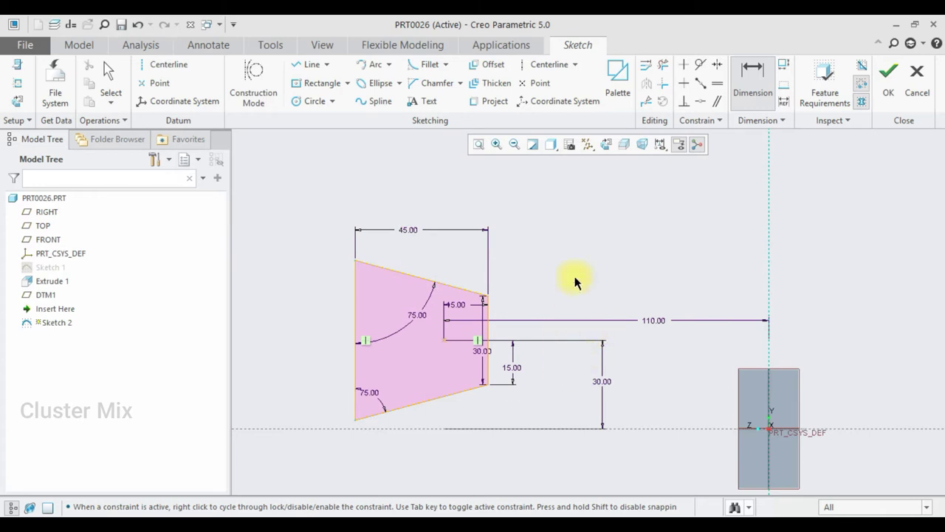
{"action": "left_click", "coordinate": [884, 96]}
- Extrude the tapered profile 15 mm in the reversed direction from the offset datum plane
{"action": "scroll", "coordinate": [721, 406], "scroll_direction": "down", "scroll_amount": 3}
{"action": "scroll", "coordinate": [725, 411], "scroll_direction": "up", "scroll_amount": 4}
{"action": "middle_click_drag", "start_coordinate": [725, 404], "coordinate": [705, 416]}
{"action": "key", "text": "ctrl+d"}
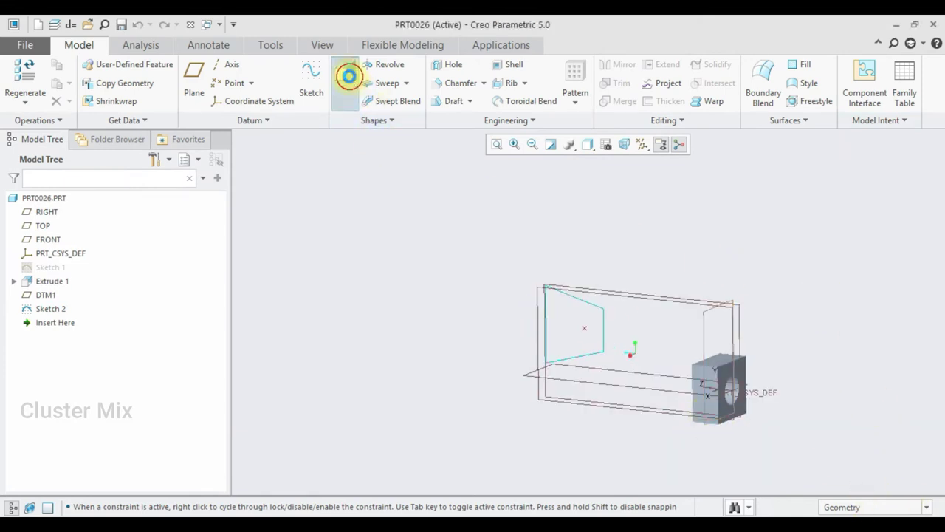
{"action": "left_click", "coordinate": [345, 74]}
{"action": "left_click", "coordinate": [583, 302]}
{"action": "mouse_move", "coordinate": [698, 313]}
{"action": "middle_mouse_down"}
{"action": "mouse_move", "coordinate": [606, 332]}
{"action": "mouse_move", "coordinate": [566, 423]}
{"action": "mouse_move", "coordinate": [586, 431]}
{"action": "middle_mouse_up"}
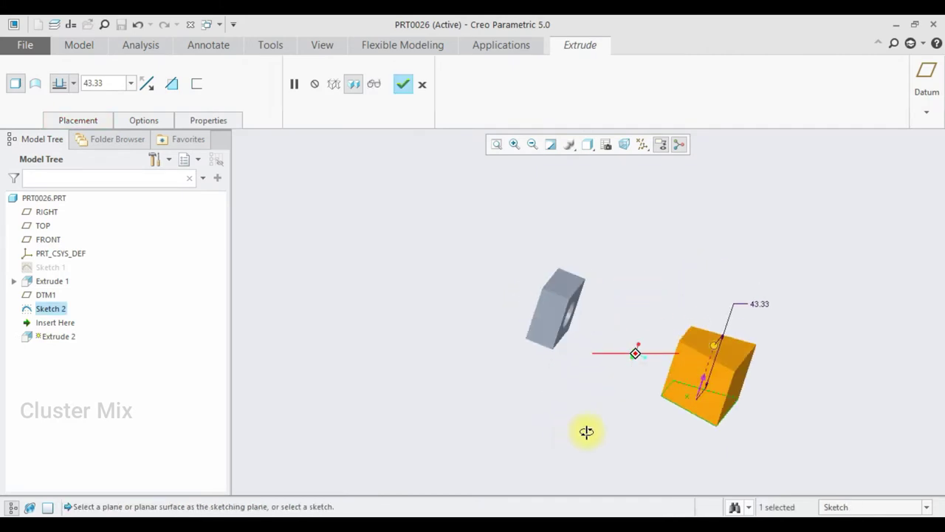
{"action": "left_click", "coordinate": [146, 82]}
{"action": "double_click", "coordinate": [90, 82]}
{"action": "key", "text": "BackSpace"}
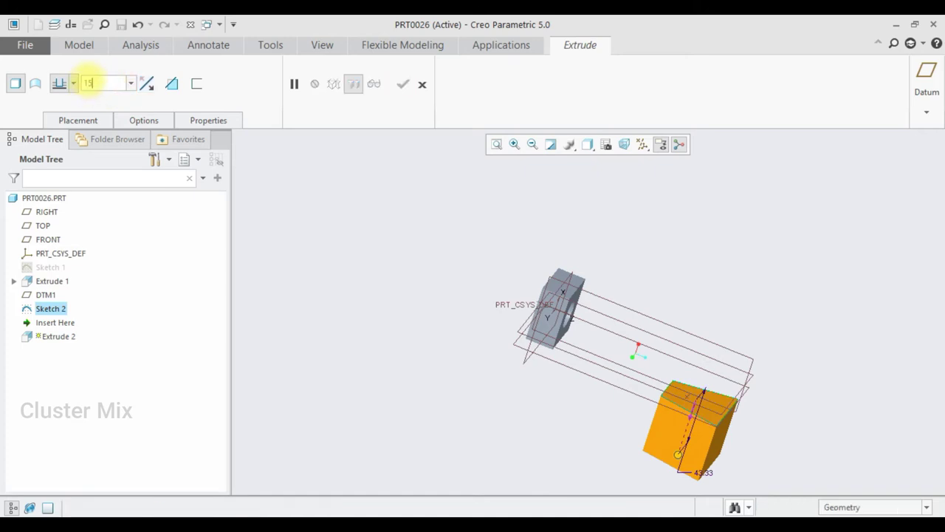
{"action": "type", "text": "15"}
{"action": "key", "text": "Return"}
{"action": "middle_click_drag", "start_coordinate": [546, 379], "coordinate": [502, 299]}
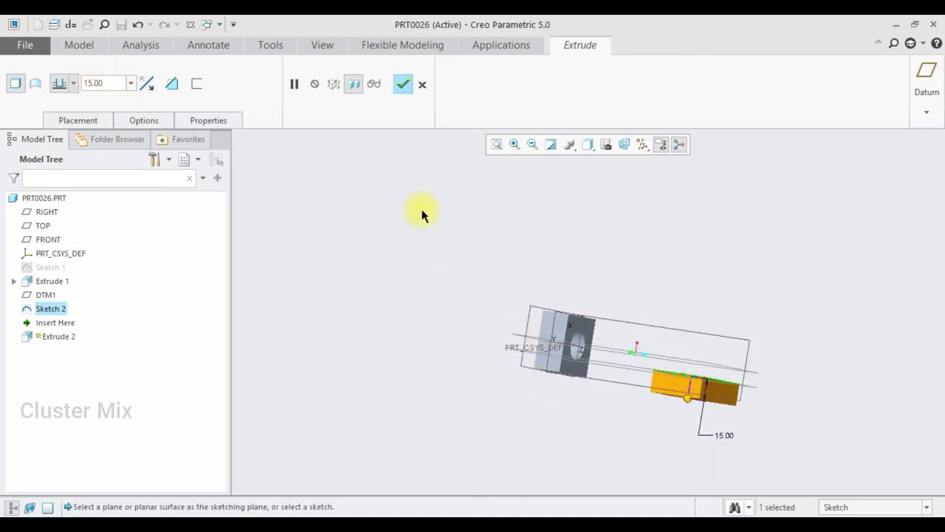
{"action": "left_click", "coordinate": [402, 83]}
{"action": "middle_click_drag", "start_coordinate": [627, 194], "coordinate": [704, 378]}
{"action": "scroll", "coordinate": [658, 385], "scroll_direction": "down", "scroll_amount": 4}
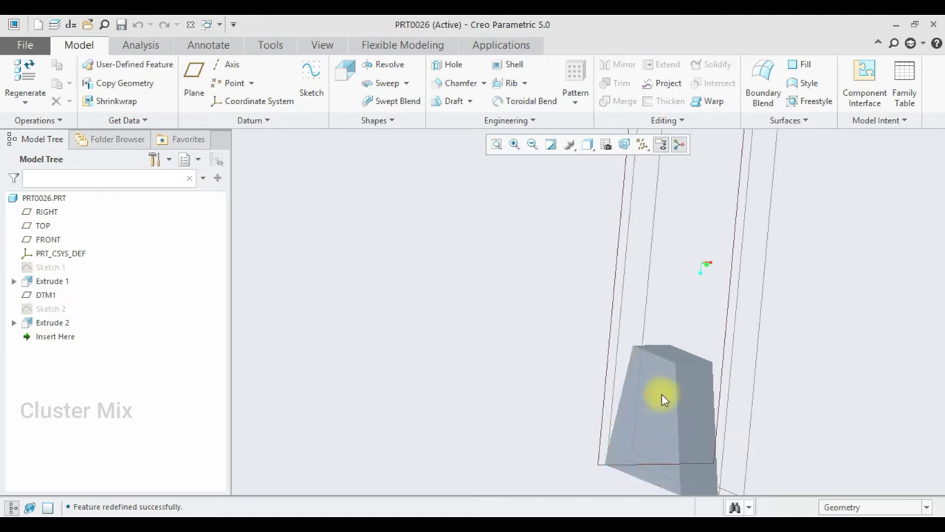
{"action": "scroll", "coordinate": [761, 369], "scroll_direction": "up", "scroll_amount": 3}
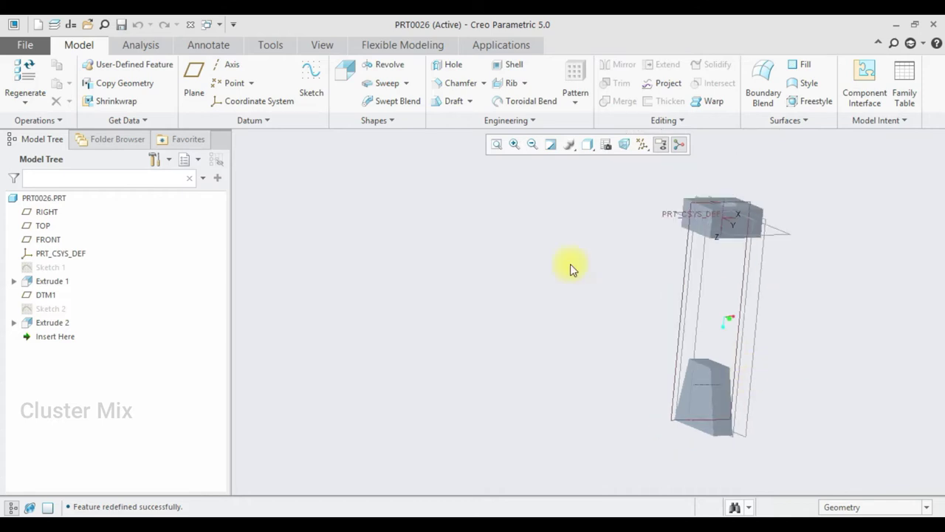
- Begin saving a copy of the part and create a desktop folder named "cam and follower mechanism" for it
{"action": "left_click", "coordinate": [31, 46]}
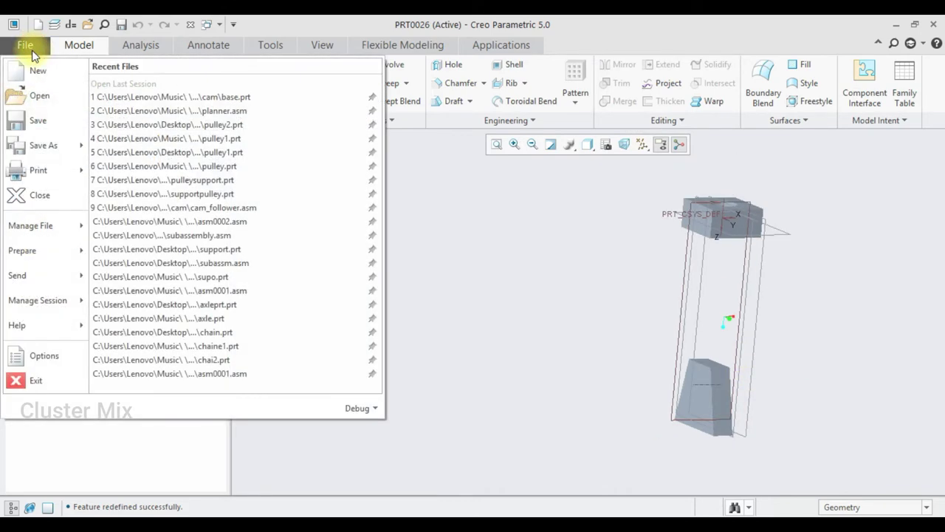
{"action": "left_click", "coordinate": [31, 147]}
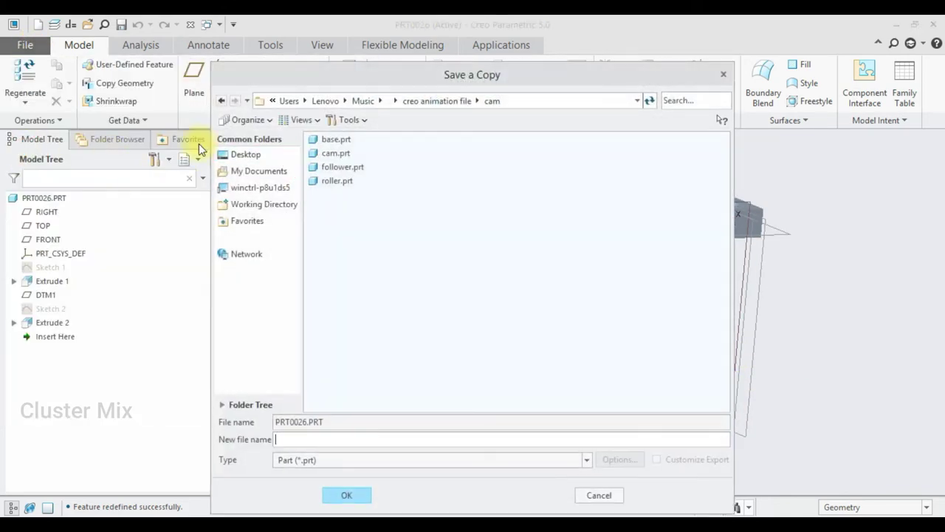
{"action": "left_click", "coordinate": [243, 155]}
{"action": "right_click", "coordinate": [450, 290]}
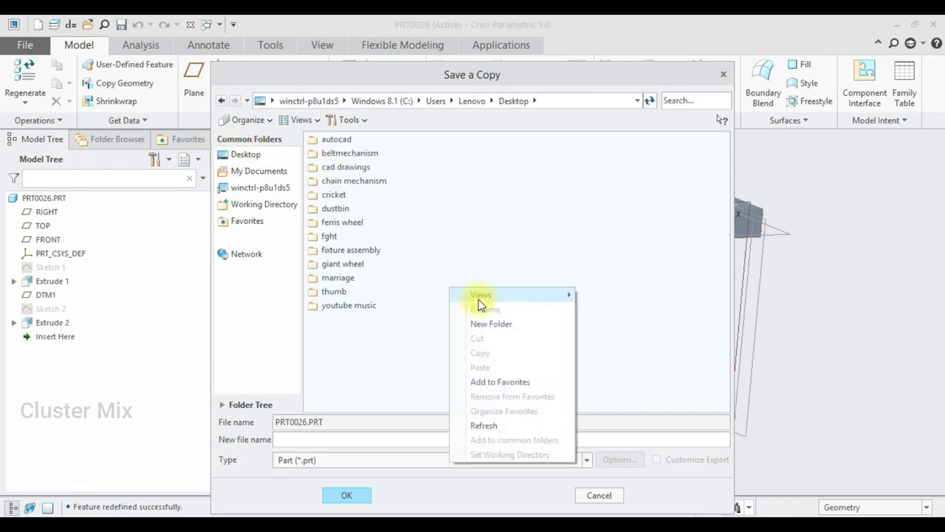
{"action": "left_click", "coordinate": [515, 334]}
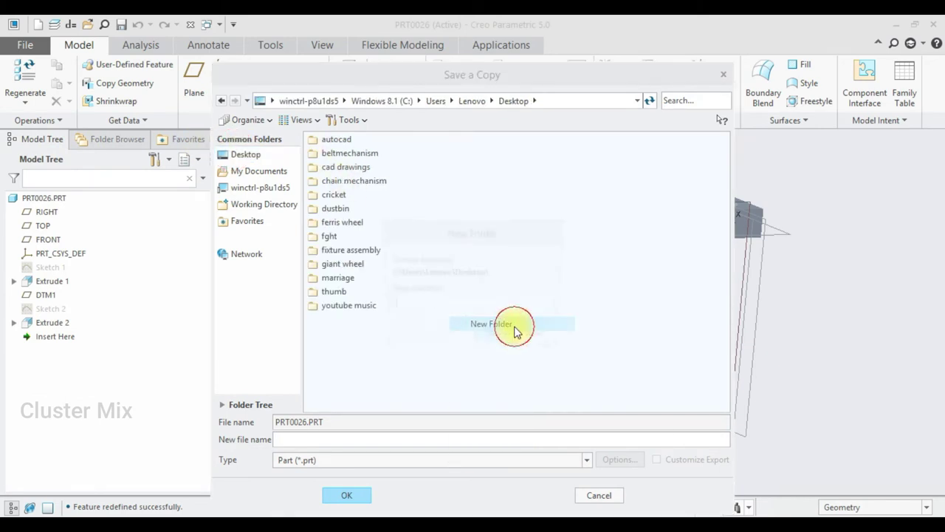
{"action": "left_click", "coordinate": [325, 445]}
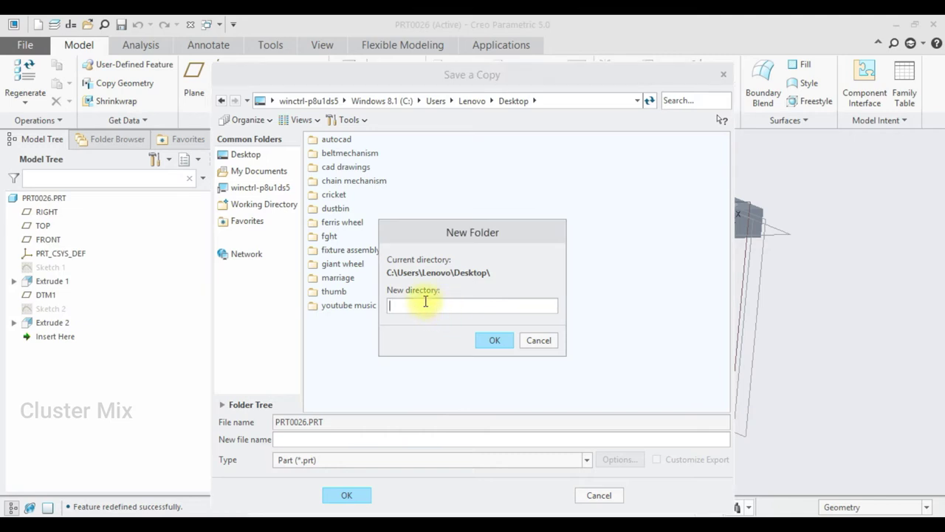
{"action": "type", "text": "cam and follower mechanism"}
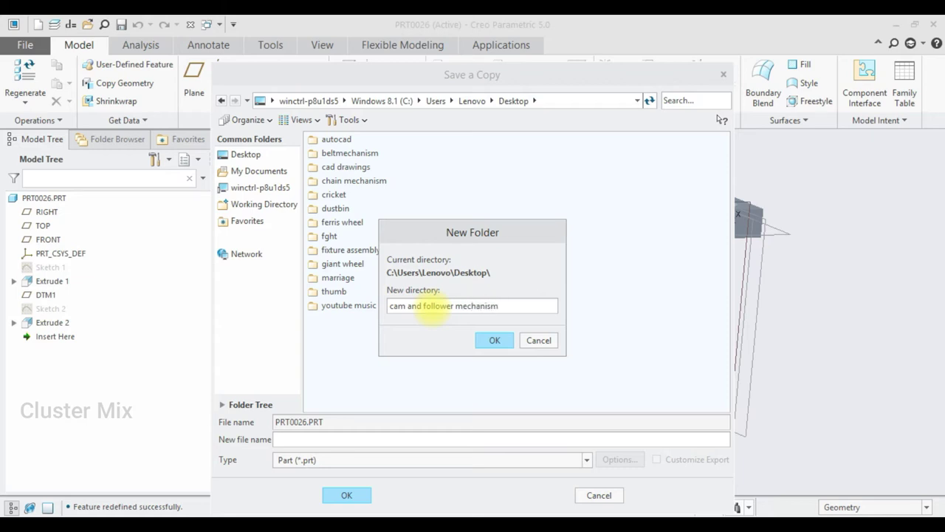
{"action": "left_click", "coordinate": [500, 339]}
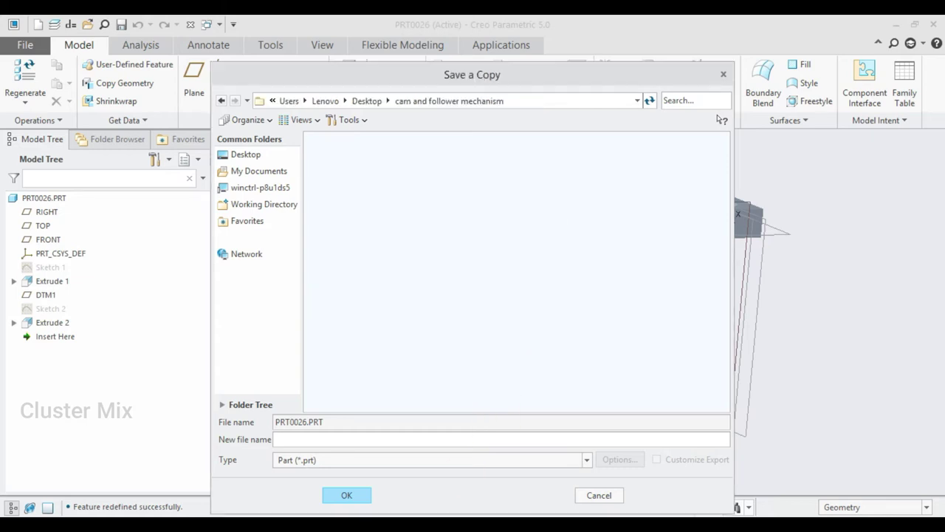
- Save the copy as "baseprt" in the cam and follower mechanism folder and close the part
{"action": "left_click", "coordinate": [289, 440]}
{"action": "left_click", "coordinate": [879, 503]}
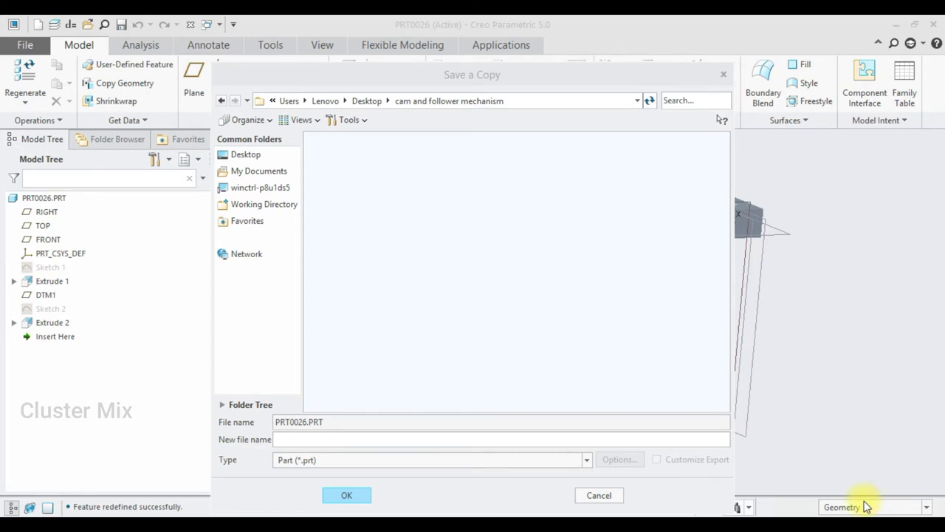
{"action": "left_click", "coordinate": [302, 420]}
{"action": "type", "text": "baseprt"}
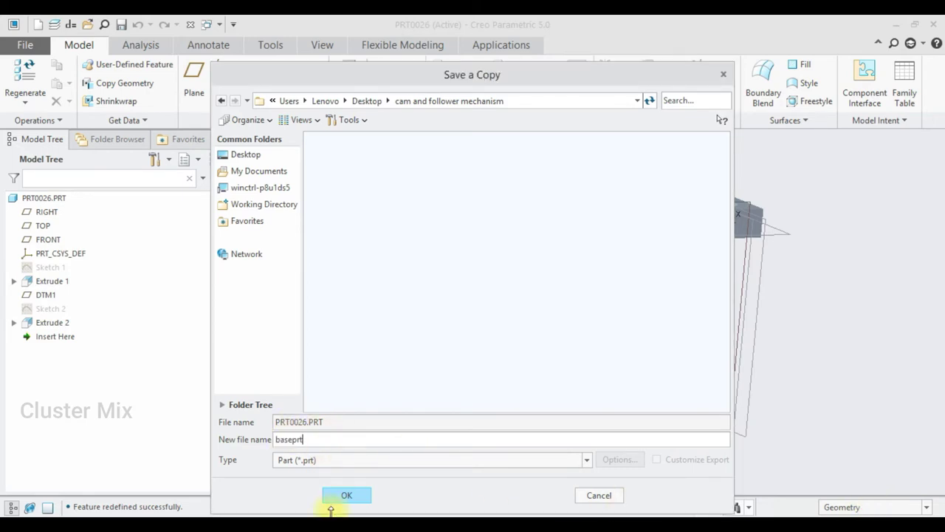
{"action": "left_click", "coordinate": [346, 495]}
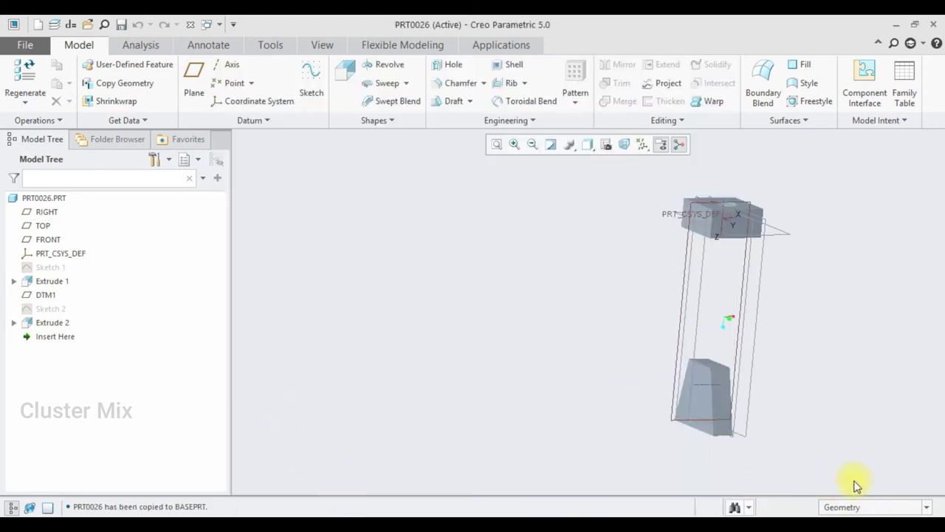
{"action": "left_click", "coordinate": [17, 45]}
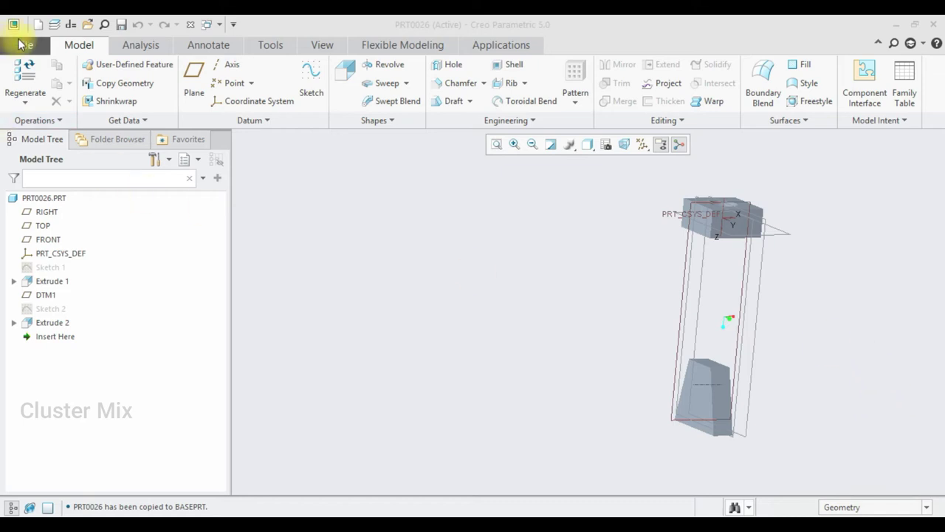
{"action": "left_click", "coordinate": [191, 26]}
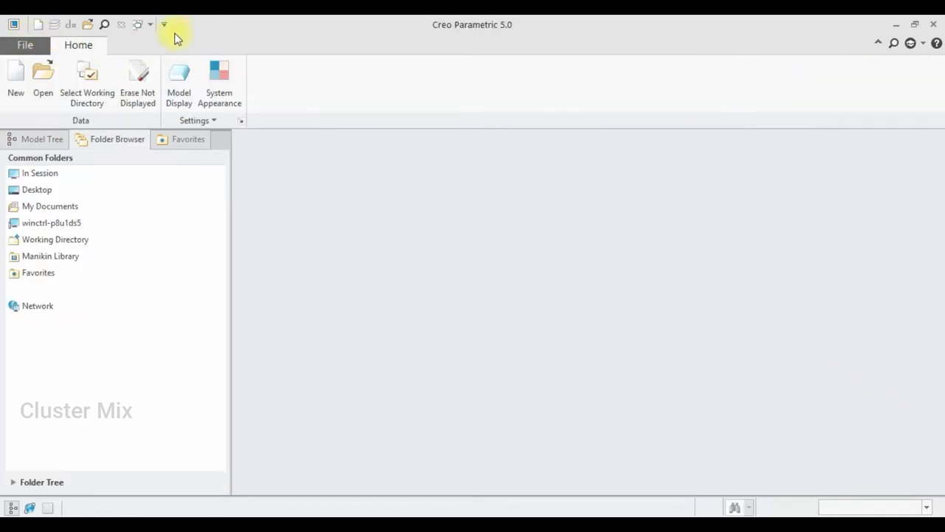
- Create a new solid part, using a millimetre solid part template instead of the default template
{"action": "left_click", "coordinate": [9, 74]}
{"action": "left_click", "coordinate": [385, 393]}
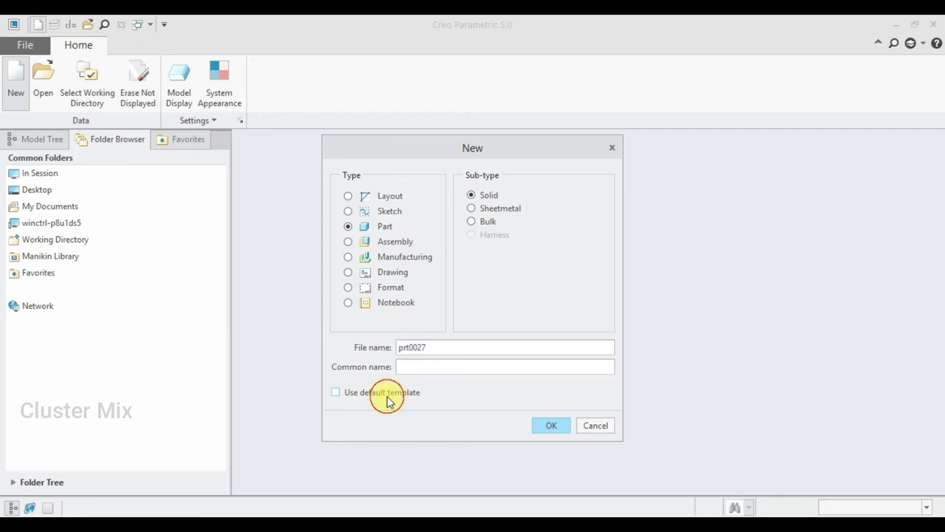
{"action": "left_click", "coordinate": [540, 425]}
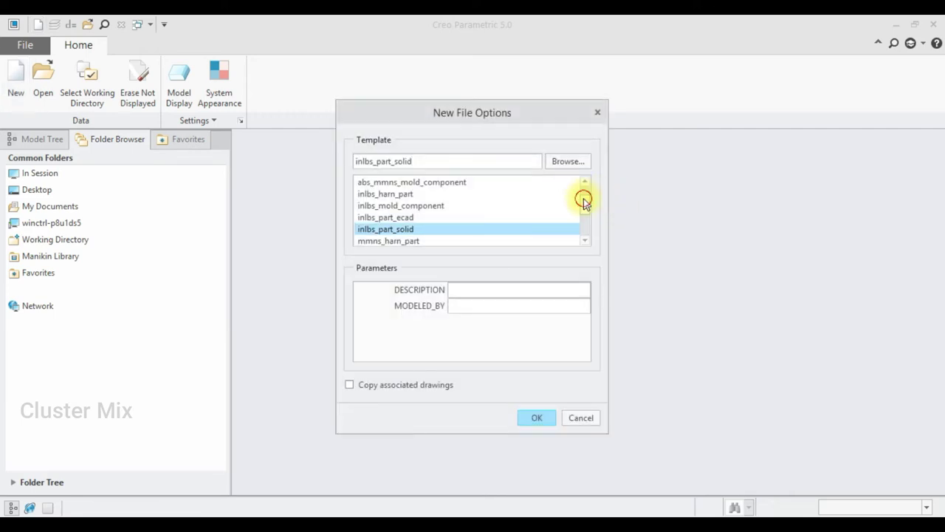
{"action": "left_click_drag", "start_coordinate": [583, 198], "coordinate": [554, 222]}
{"action": "left_click", "coordinate": [400, 216]}
{"action": "key", "text": "Return"}
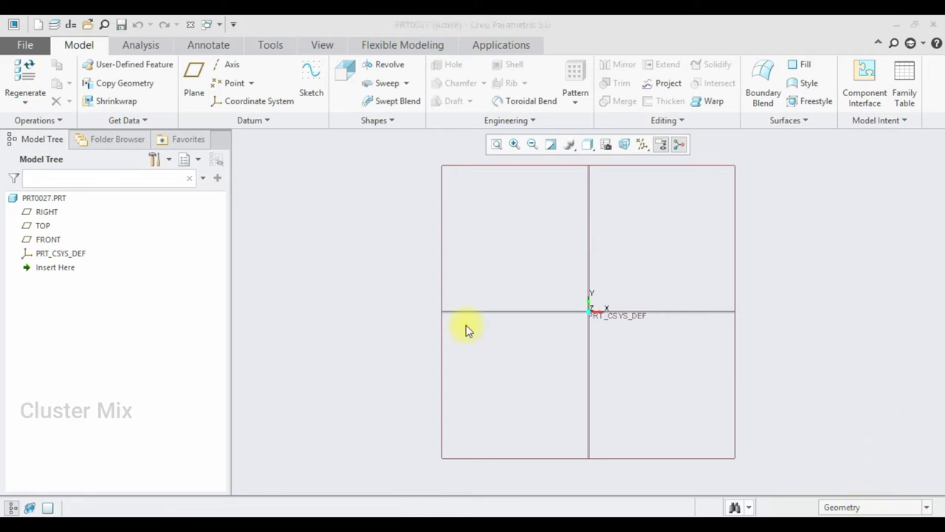
- Sketch two circles on the FRONT plane: about 147 mm diameter at the origin and about 116 mm diameter centred about 163 mm above it
{"action": "left_click", "coordinate": [47, 240]}
{"action": "left_click", "coordinate": [58, 178]}
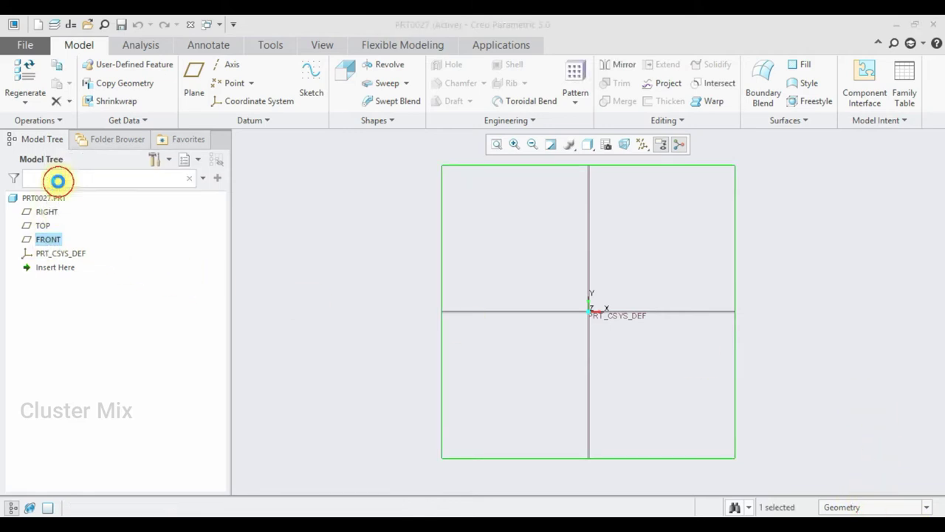
{"action": "left_click", "coordinate": [308, 101]}
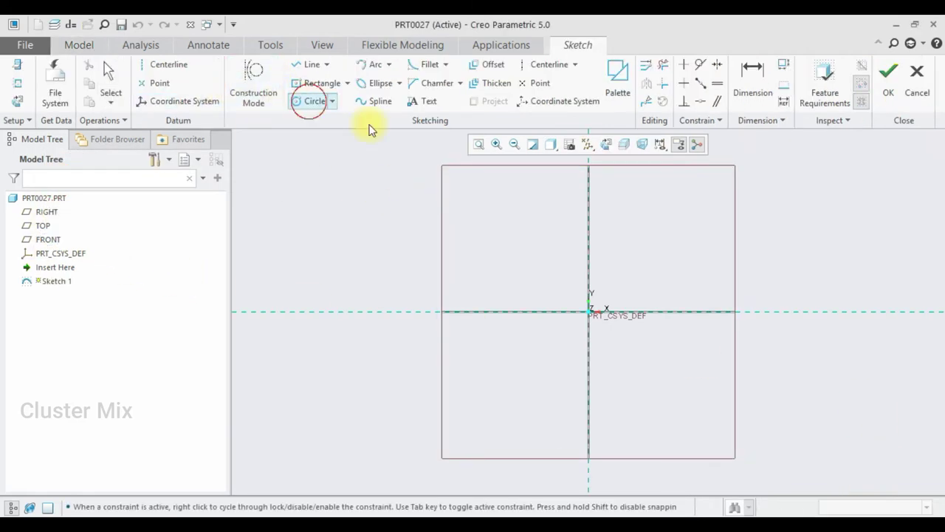
{"action": "left_click", "coordinate": [583, 311]}
{"action": "middle_click", "coordinate": [557, 264]}
{"action": "left_click", "coordinate": [588, 311]}
{"action": "left_click", "coordinate": [564, 281]}
{"action": "left_click", "coordinate": [588, 219]}
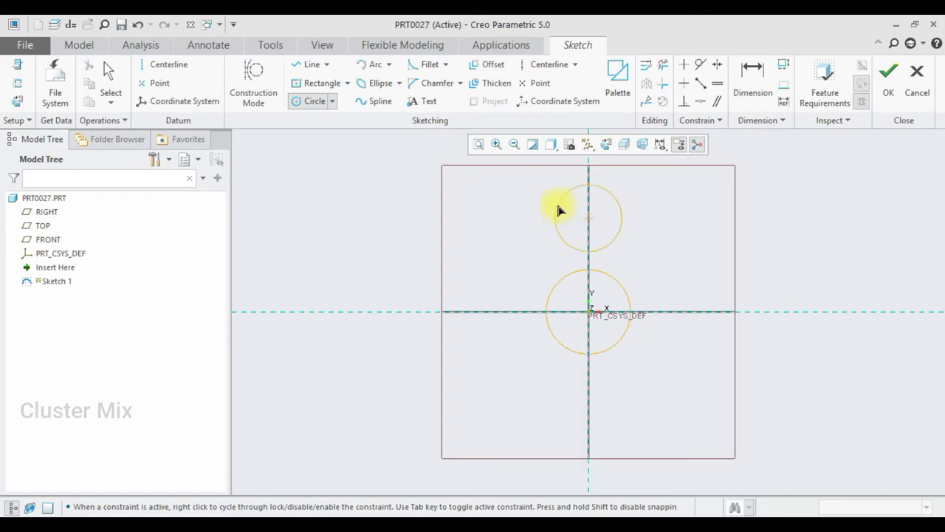
{"action": "left_click", "coordinate": [558, 210]}
{"action": "middle_click", "coordinate": [583, 207]}
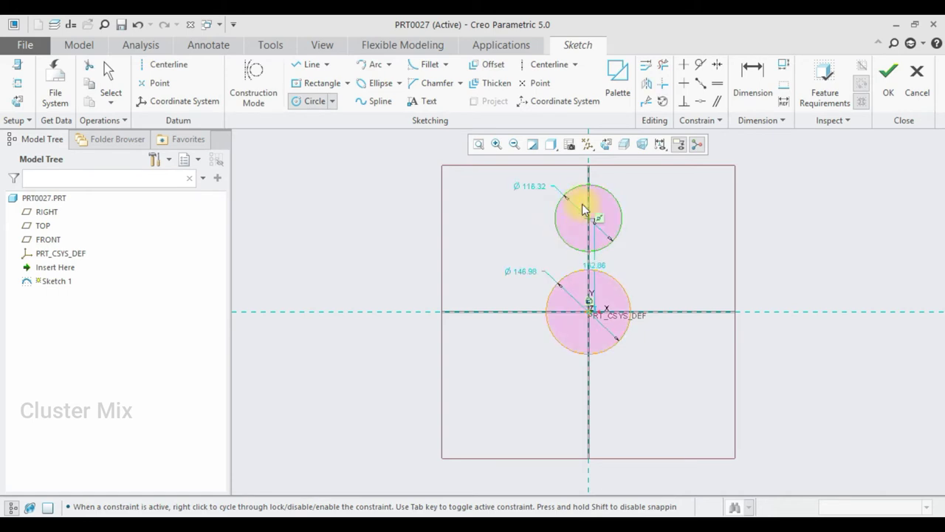
- Set the lower circle's diameter to 55 mm, the upper circle's to 40 mm, and their centre distance to 35 mm
{"action": "double_click", "coordinate": [523, 273]}
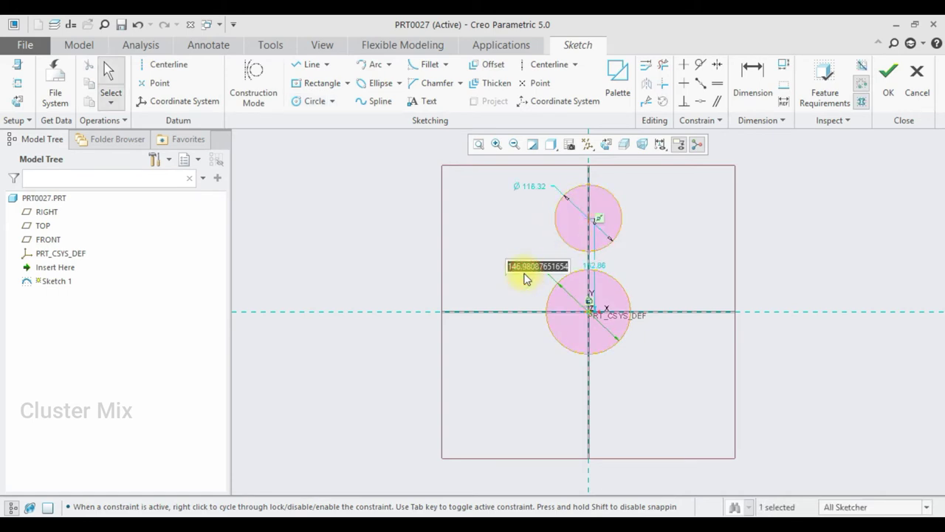
{"action": "type", "text": "55"}
{"action": "key", "text": "Return"}
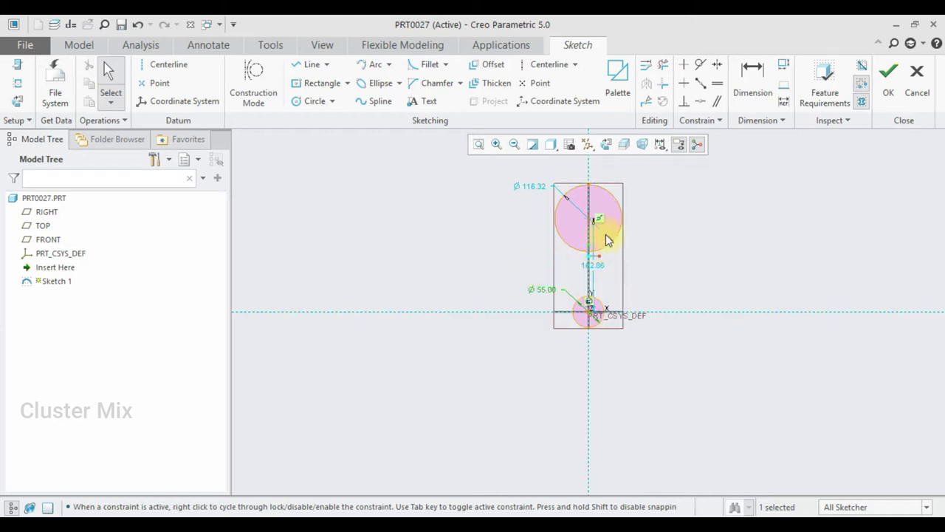
{"action": "double_click", "coordinate": [531, 188]}
{"action": "type", "text": "40"}
{"action": "key", "text": "Return"}
{"action": "double_click", "coordinate": [595, 263]}
{"action": "type", "text": "1"}
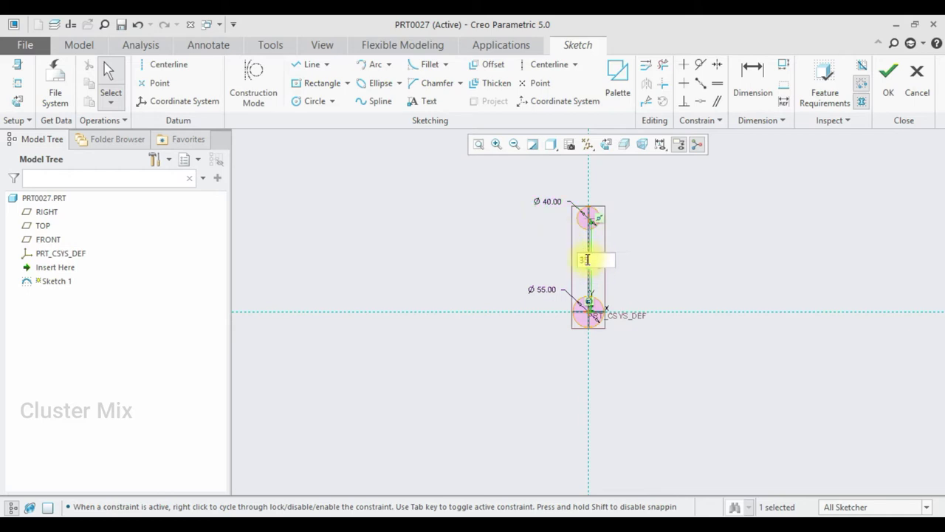
{"action": "key", "text": "Return"}
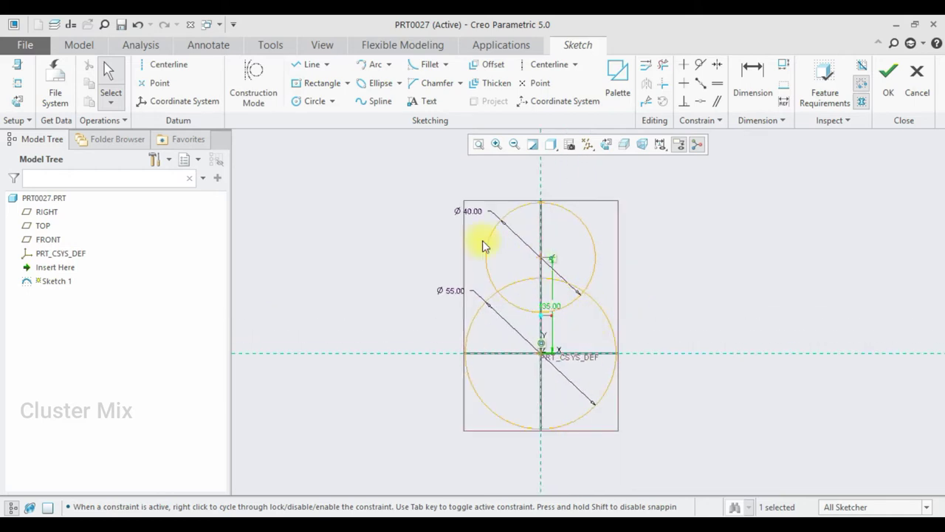
- Draw one line on each side of the sketch joining the upper circle to the lower circle
{"action": "left_click", "coordinate": [306, 65]}
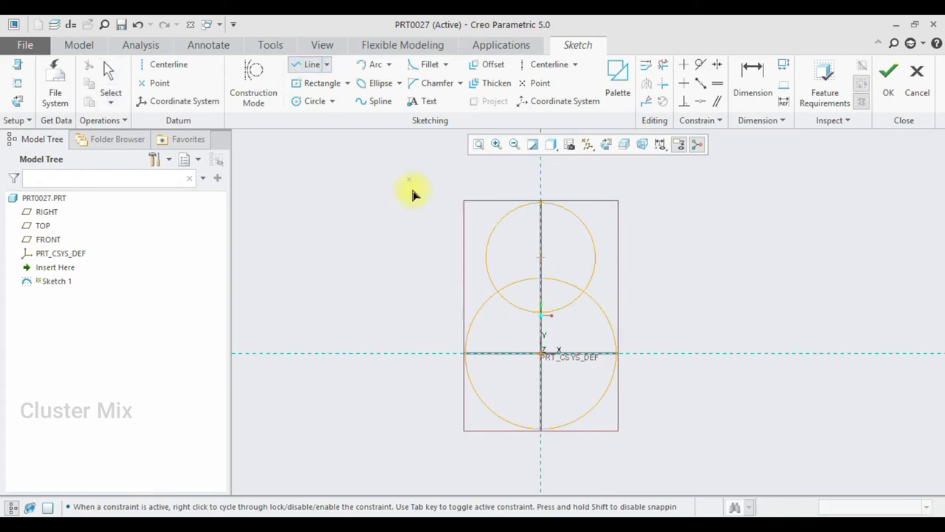
{"action": "left_click", "coordinate": [470, 333]}
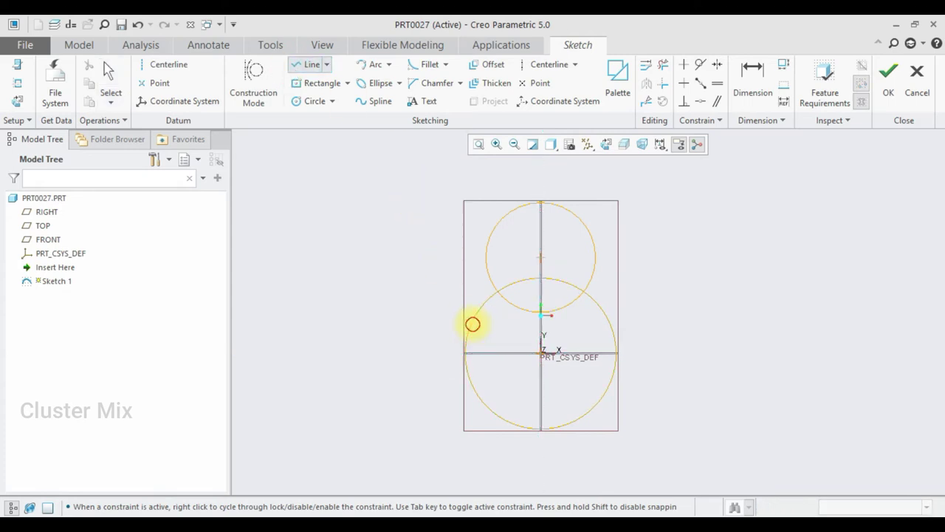
{"action": "left_click", "coordinate": [483, 250]}
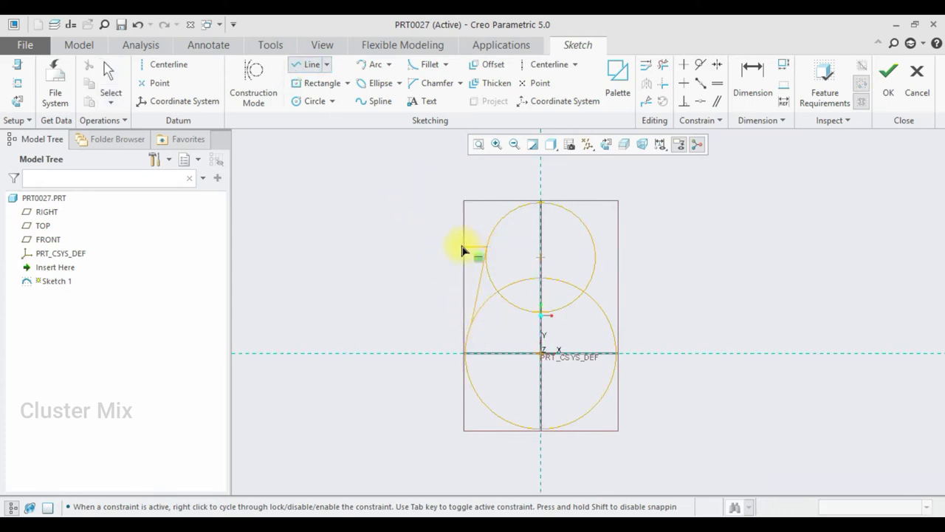
{"action": "middle_click", "coordinate": [427, 265]}
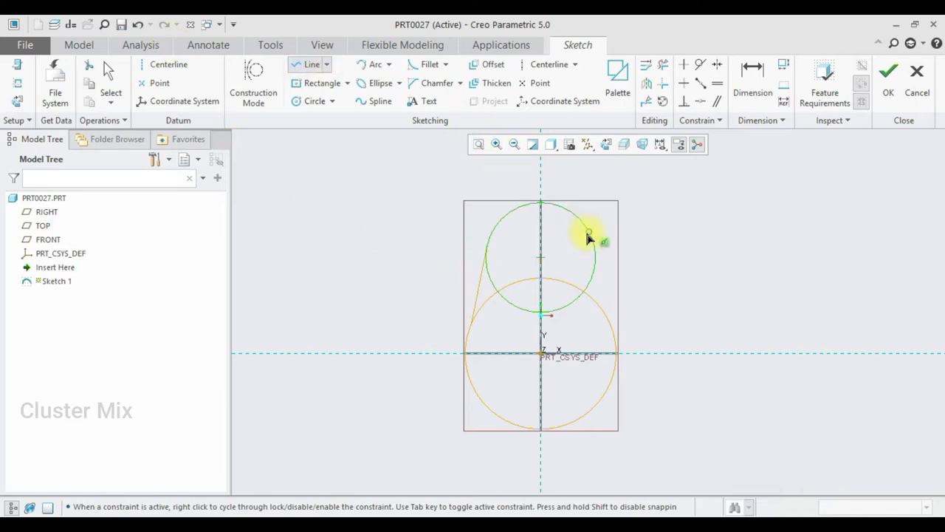
{"action": "left_click", "coordinate": [595, 261]}
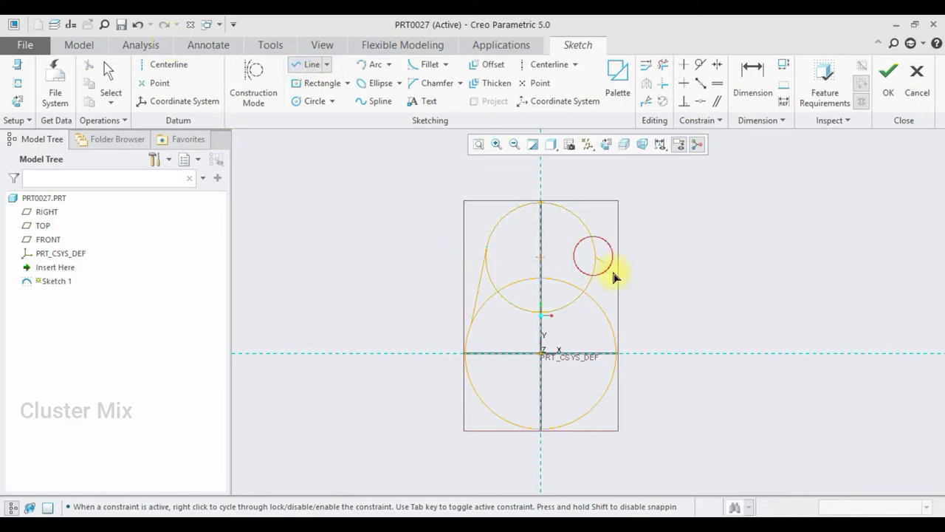
{"action": "left_click", "coordinate": [609, 318]}
{"action": "middle_click", "coordinate": [610, 318]}
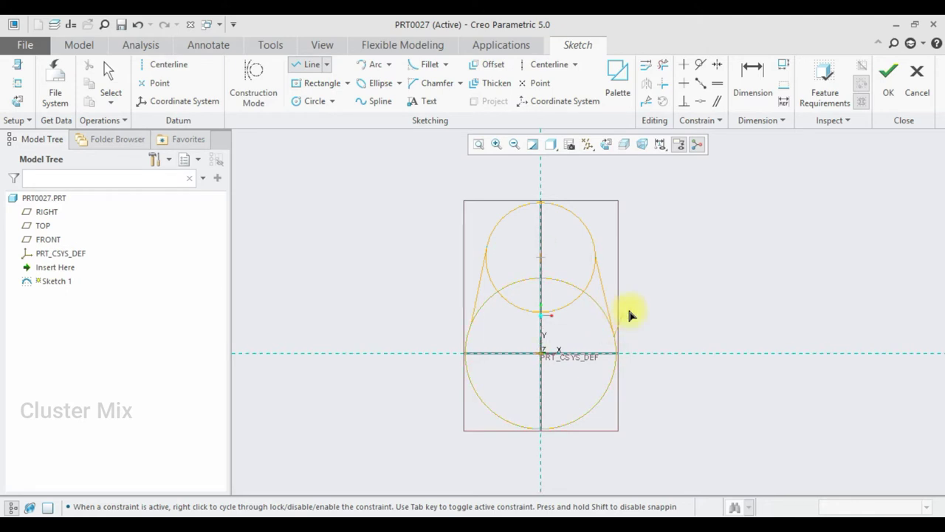
{"action": "middle_click", "coordinate": [491, 281]}
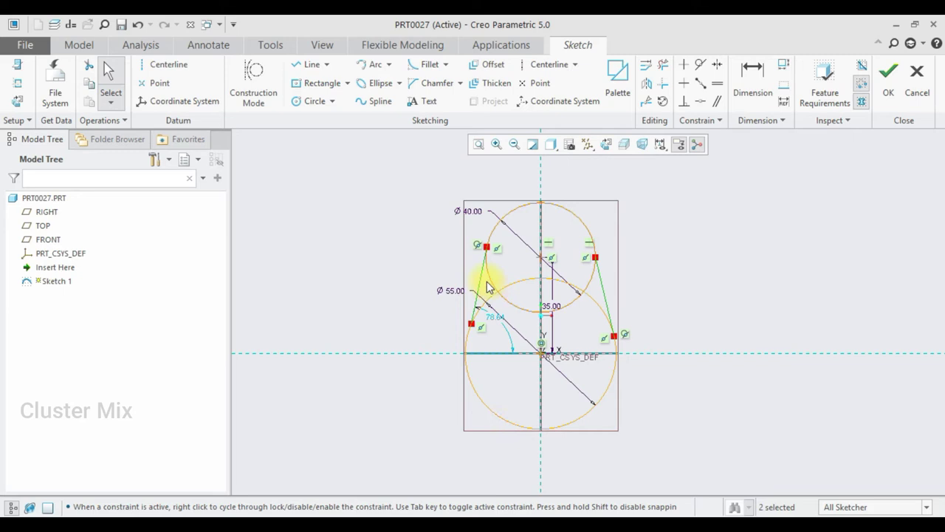
- Make the left connecting line tangent to the 55 mm circle
{"action": "left_click", "coordinate": [479, 310]}
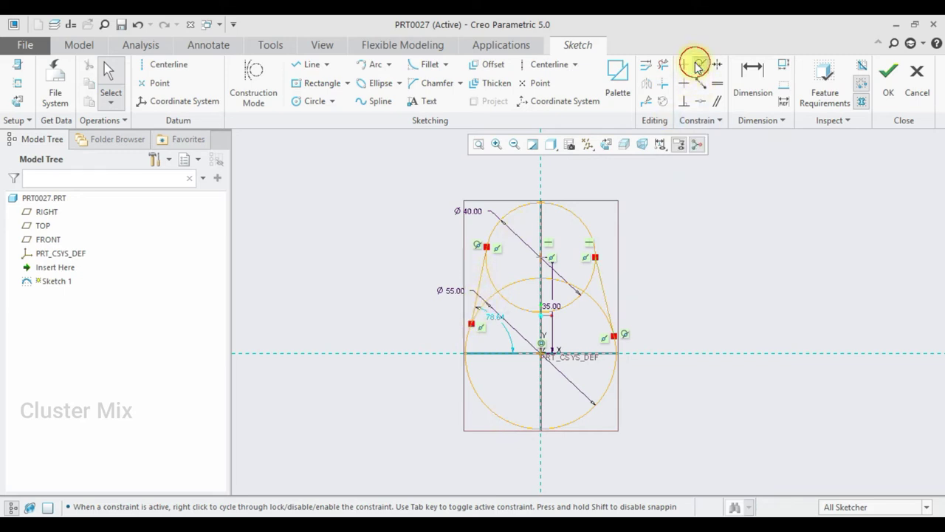
{"action": "left_click", "coordinate": [698, 64]}
{"action": "left_click", "coordinate": [478, 298]}
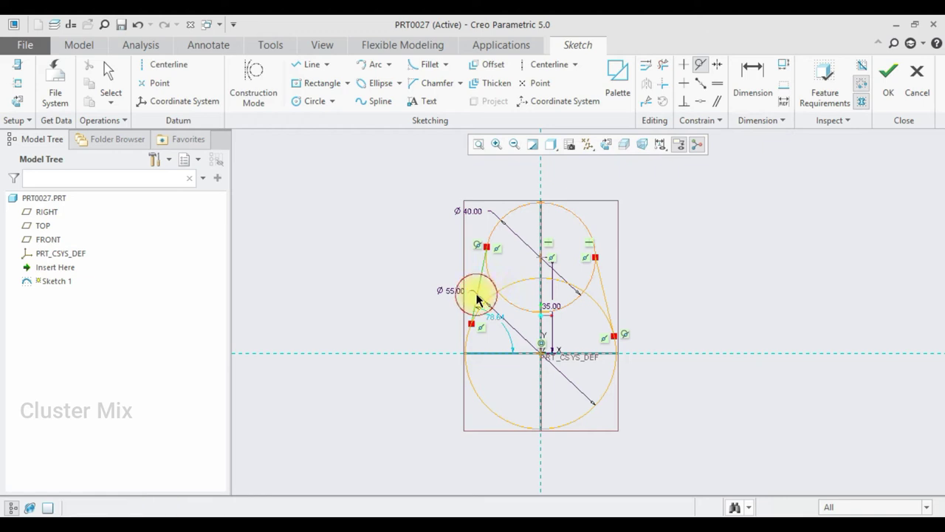
{"action": "left_click", "coordinate": [470, 373]}
{"action": "middle_click", "coordinate": [485, 279]}
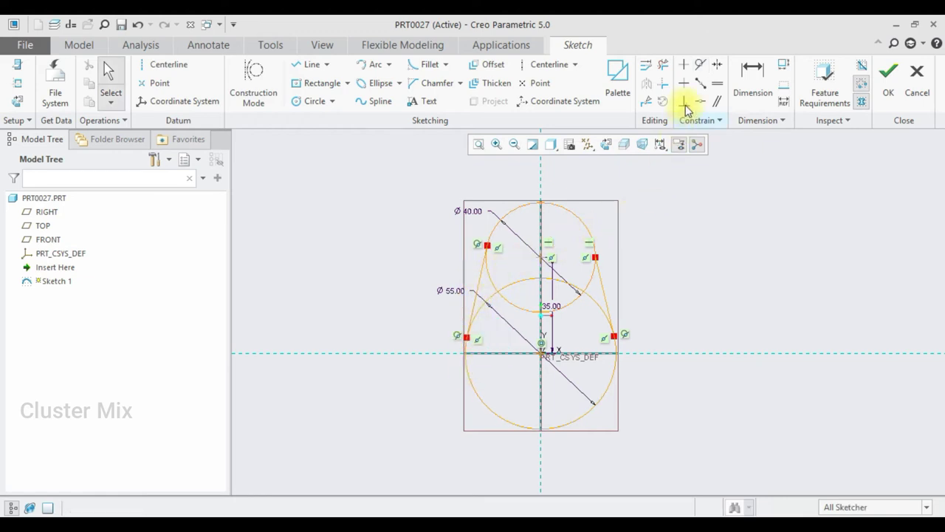
- Trim away the circle arcs inside the cam outline and finish the sketch
{"action": "left_click", "coordinate": [663, 64]}
{"action": "mouse_move", "coordinate": [513, 264]}
{"action": "left_mouse_down"}
{"action": "mouse_move", "coordinate": [505, 312]}
{"action": "mouse_move", "coordinate": [526, 326]}
{"action": "mouse_move", "coordinate": [540, 297]}
{"action": "mouse_move", "coordinate": [524, 279]}
{"action": "mouse_move", "coordinate": [489, 296]}
{"action": "mouse_move", "coordinate": [481, 323]}
{"action": "mouse_move", "coordinate": [543, 295]}
{"action": "mouse_move", "coordinate": [562, 315]}
{"action": "mouse_move", "coordinate": [568, 279]}
{"action": "mouse_move", "coordinate": [595, 319]}
{"action": "left_mouse_up"}
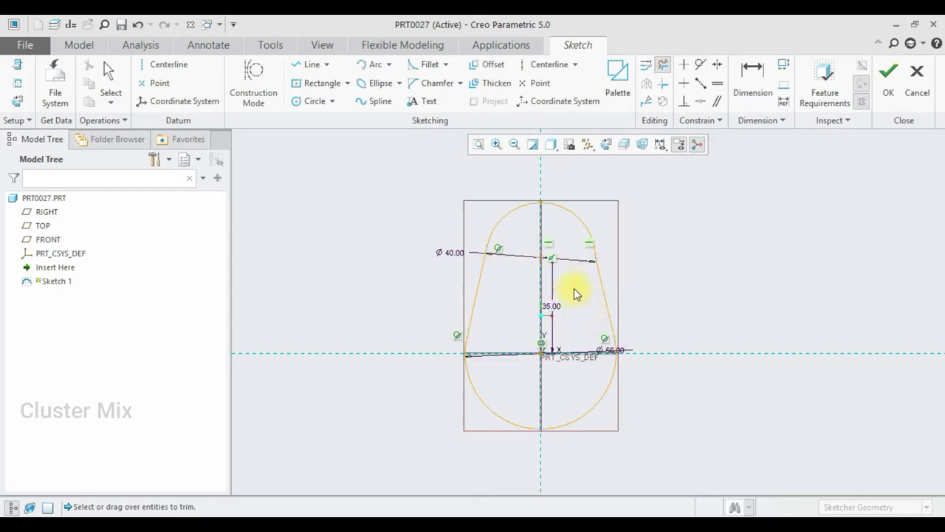
{"action": "middle_click", "coordinate": [574, 288]}
{"action": "left_click", "coordinate": [888, 74]}
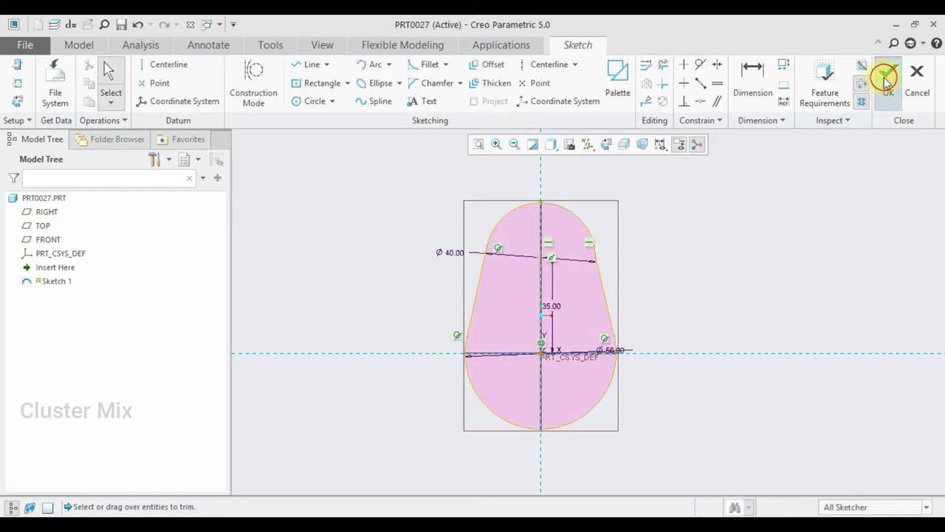
- Extrude the cam profile 15 mm in total, symmetrically about the sketch plane
{"action": "middle_click_drag", "start_coordinate": [858, 247], "coordinate": [807, 249]}
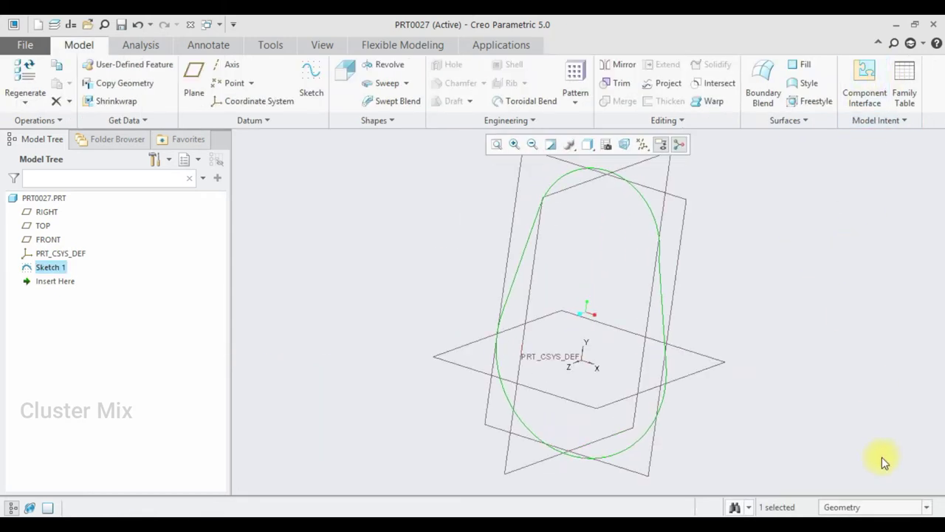
{"action": "left_click", "coordinate": [352, 80]}
{"action": "left_click", "coordinate": [599, 218]}
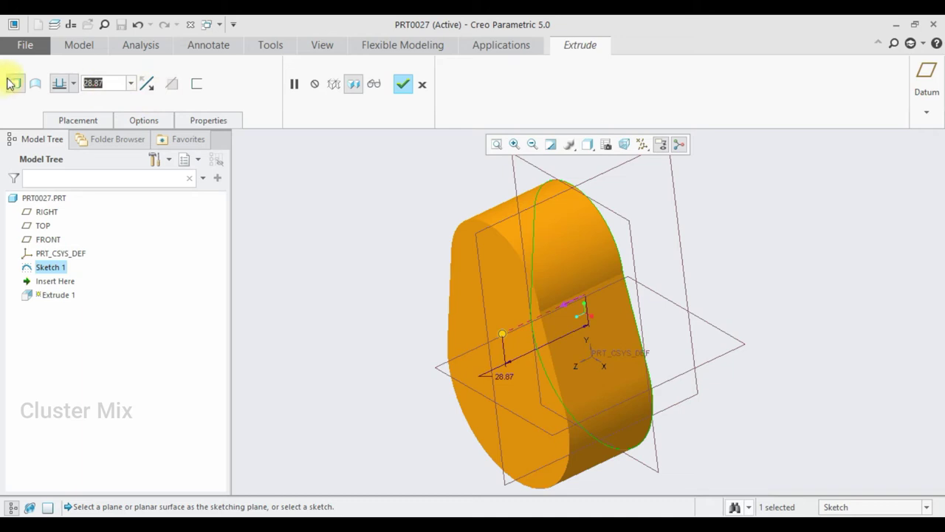
{"action": "type", "text": "15"}
{"action": "key", "text": "Return"}
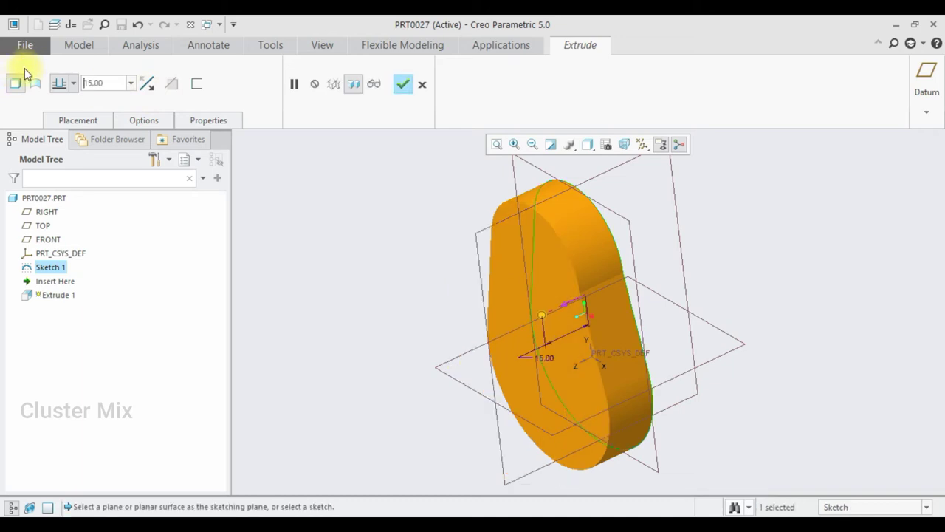
{"action": "left_click", "coordinate": [68, 82]}
{"action": "left_click", "coordinate": [59, 117]}
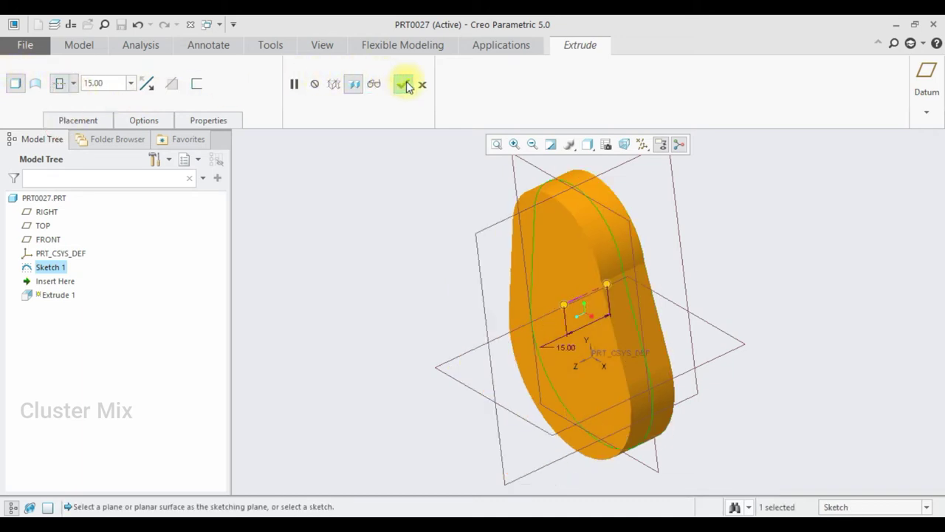
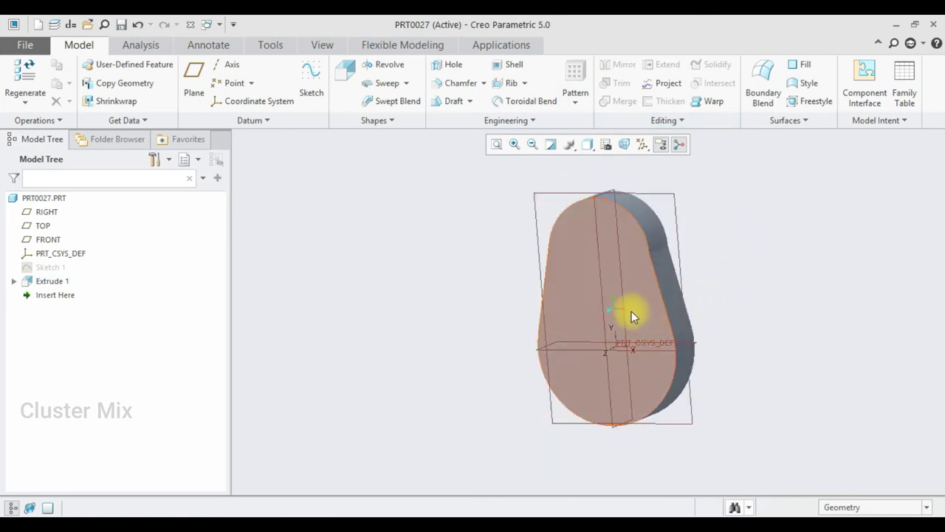
- Reopen the cam profile sketch, face its sketch plane, add a datum point, and finish the sketch
{"action": "left_click", "coordinate": [47, 269]}
{"action": "left_click", "coordinate": [68, 186]}
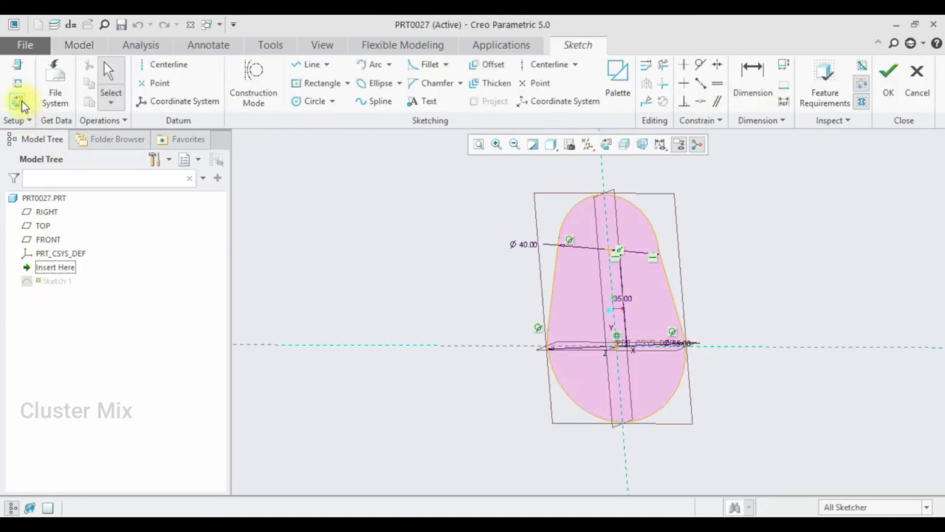
{"action": "left_click", "coordinate": [17, 101]}
{"action": "scroll", "coordinate": [610, 341], "scroll_direction": "up", "scroll_amount": 3}
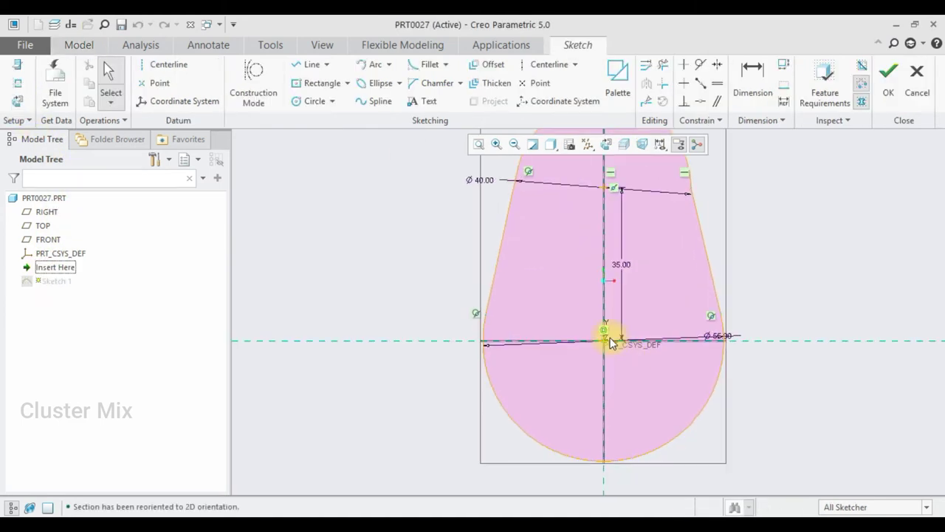
{"action": "left_click", "coordinate": [156, 82]}
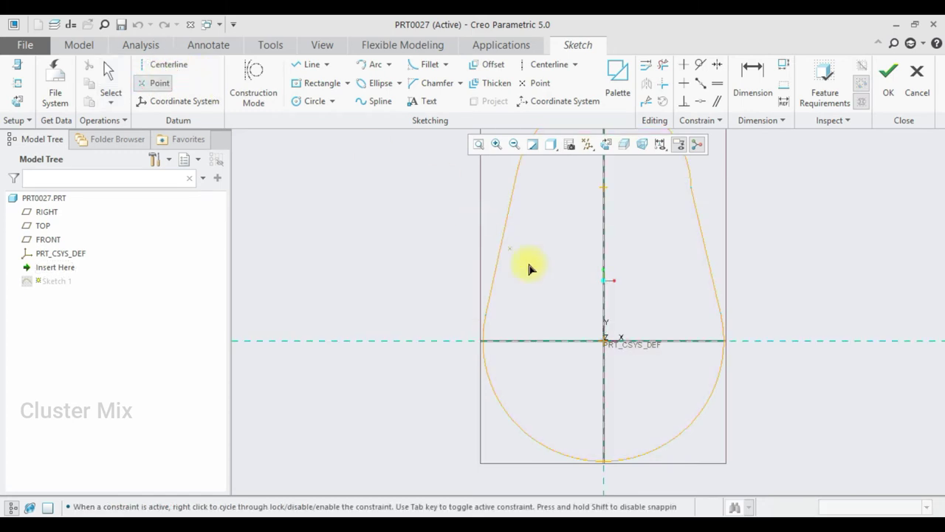
{"action": "left_click", "coordinate": [888, 74]}
{"action": "middle_click_drag", "start_coordinate": [822, 276], "coordinate": [779, 300]}
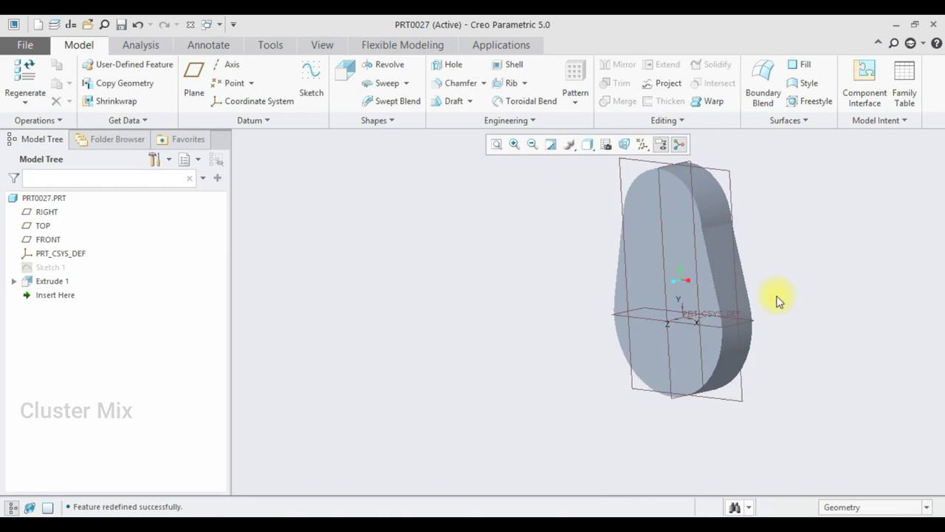
{"action": "scroll", "coordinate": [694, 327], "scroll_direction": "up", "scroll_amount": 5}
{"action": "scroll", "coordinate": [649, 341], "scroll_direction": "down", "scroll_amount": 5}
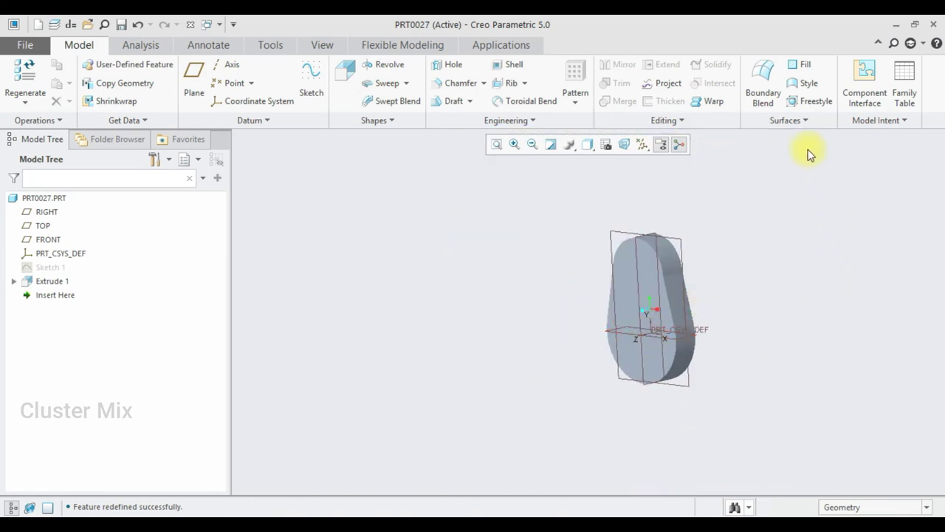
{"action": "mouse_move", "coordinate": [724, 249]}
{"action": "middle_mouse_down"}
{"action": "mouse_move", "coordinate": [675, 298]}
{"action": "mouse_move", "coordinate": [728, 333]}
{"action": "mouse_move", "coordinate": [625, 337]}
{"action": "mouse_move", "coordinate": [685, 344]}
{"action": "mouse_move", "coordinate": [732, 330]}
{"action": "mouse_move", "coordinate": [772, 350]}
{"action": "mouse_move", "coordinate": [735, 345]}
{"action": "middle_mouse_up"}
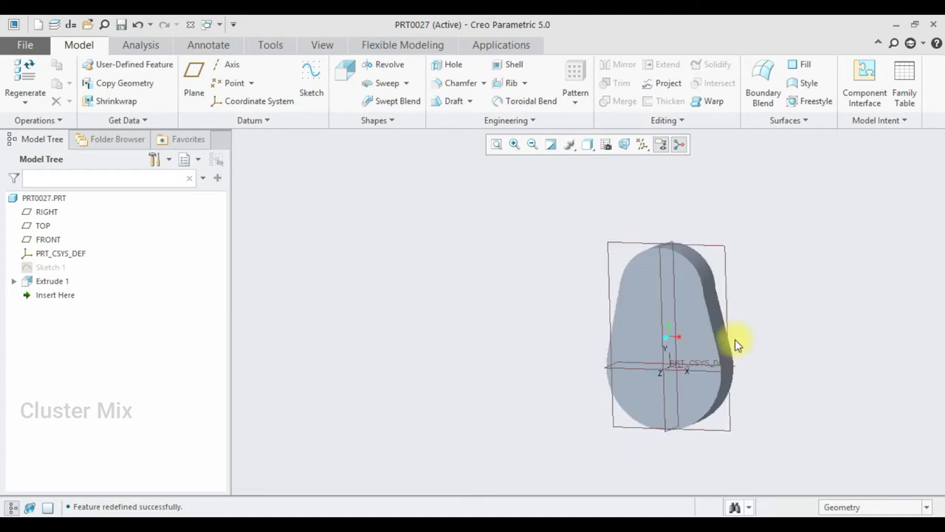
- Save a copy of the cam as camprt in the Desktop folder "cam and follower mechanism" and close the part
{"action": "left_click", "coordinate": [26, 47]}
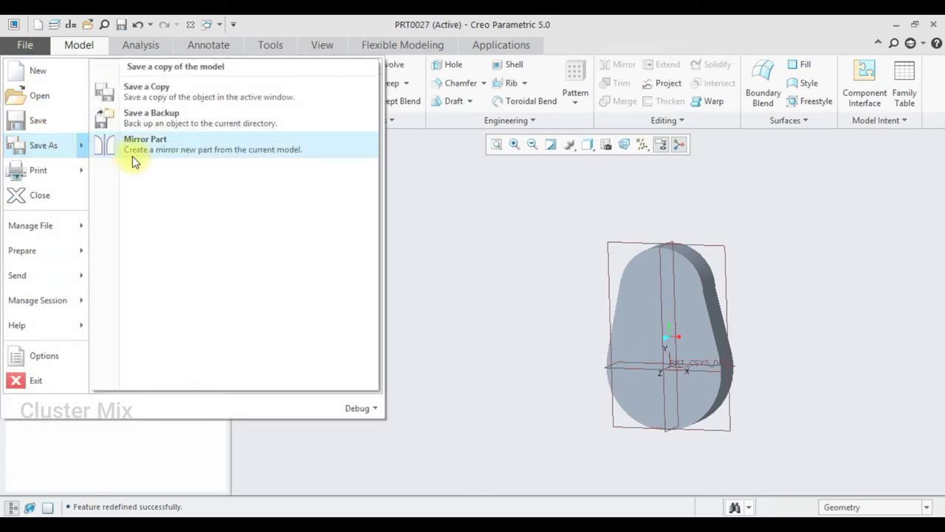
{"action": "left_click", "coordinate": [61, 144]}
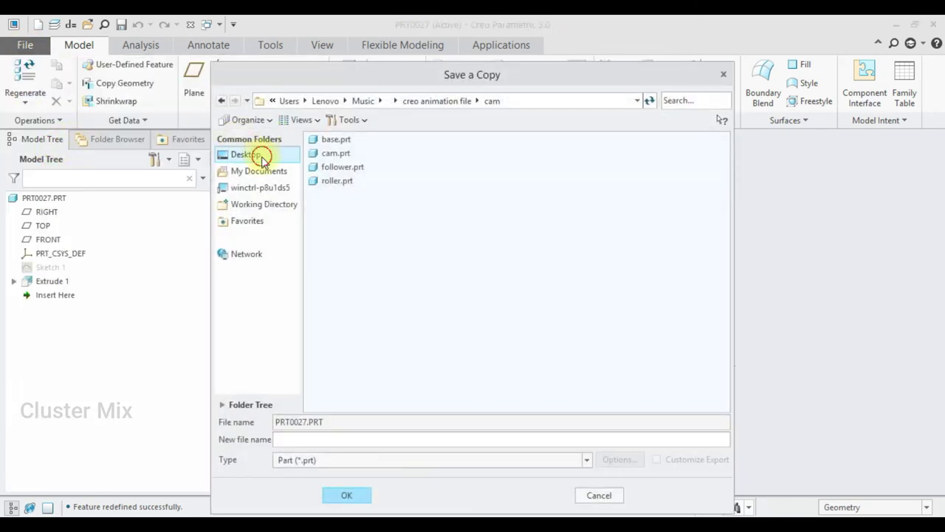
{"action": "left_click", "coordinate": [255, 154]}
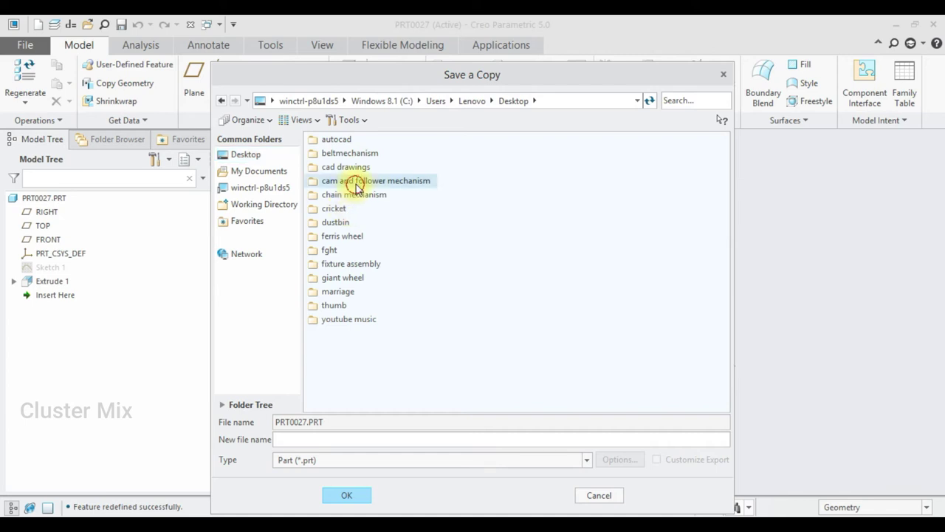
{"action": "double_click", "coordinate": [354, 180]}
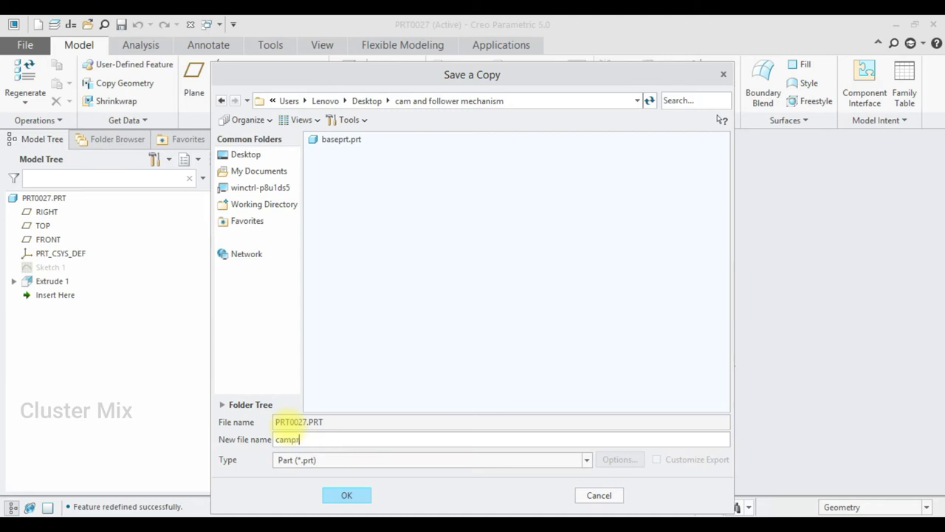
{"action": "left_click", "coordinate": [342, 495]}
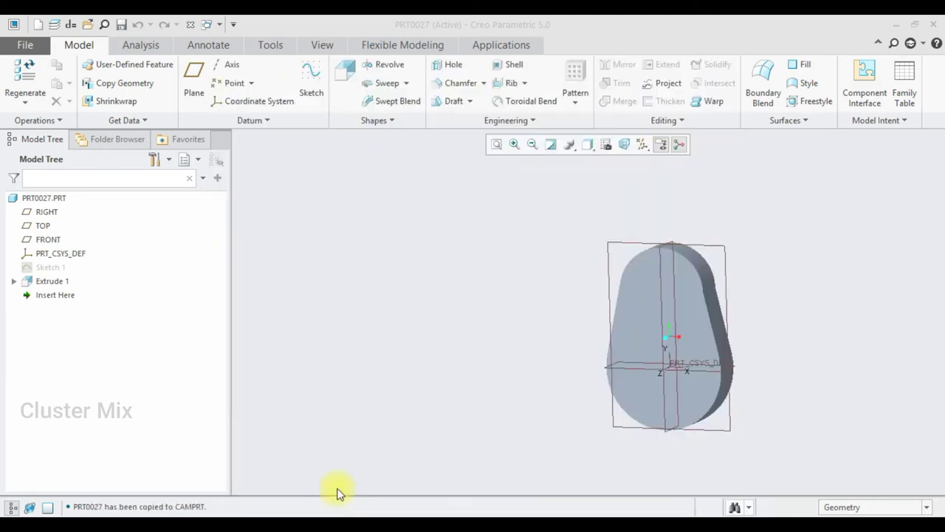
{"action": "left_click", "coordinate": [192, 25]}
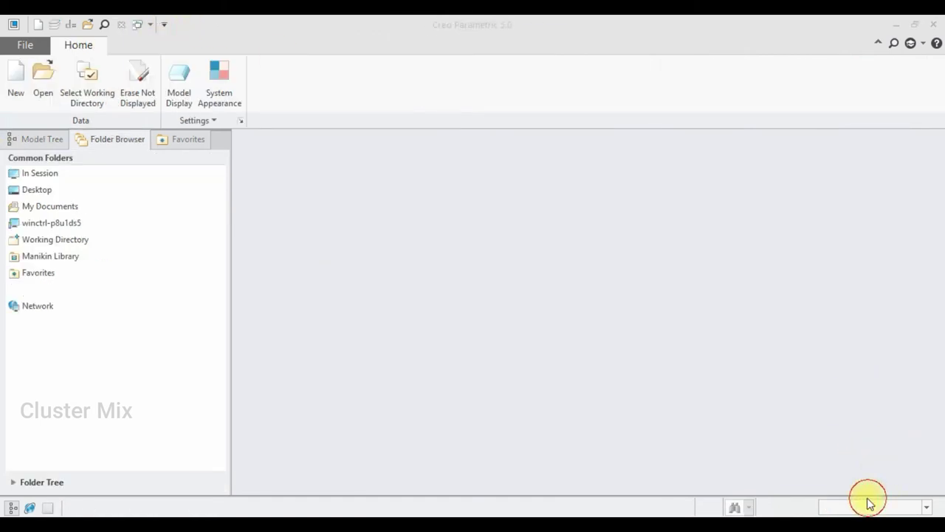
- Create a new solid part from the mmns_part_solid template instead of the default one
{"action": "left_click", "coordinate": [16, 83]}
{"action": "left_click", "coordinate": [382, 400]}
{"action": "left_click", "coordinate": [543, 425]}
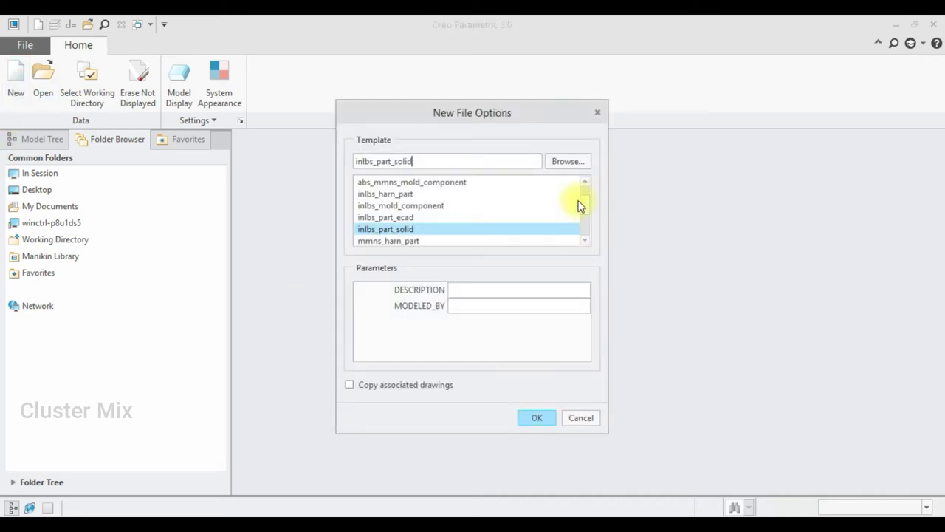
{"action": "scroll", "coordinate": [583, 207], "scroll_direction": "down", "scroll_amount": 3}
{"action": "double_click", "coordinate": [390, 207]}
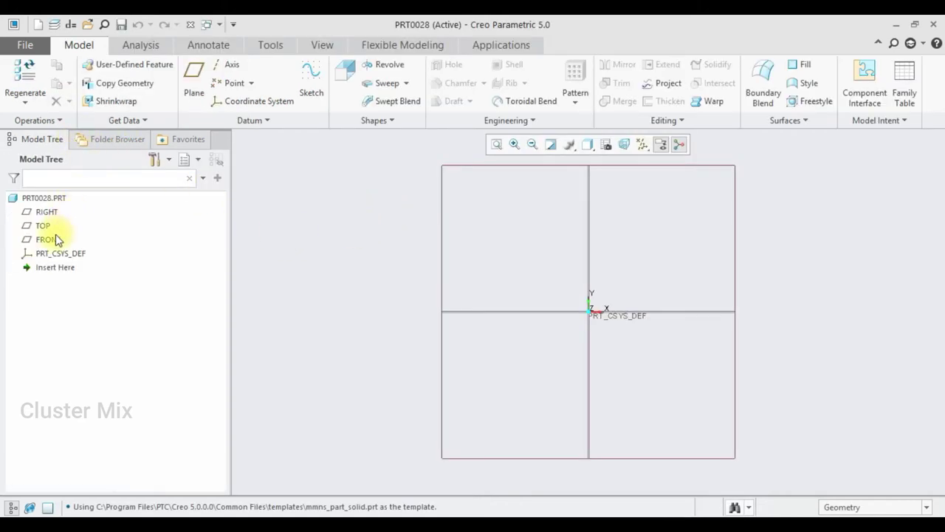
- Sketch two concentric circles at the origin on the FRONT plane, about 200 mm and 102 mm in diameter
{"action": "left_click", "coordinate": [55, 236]}
{"action": "left_click", "coordinate": [61, 175]}
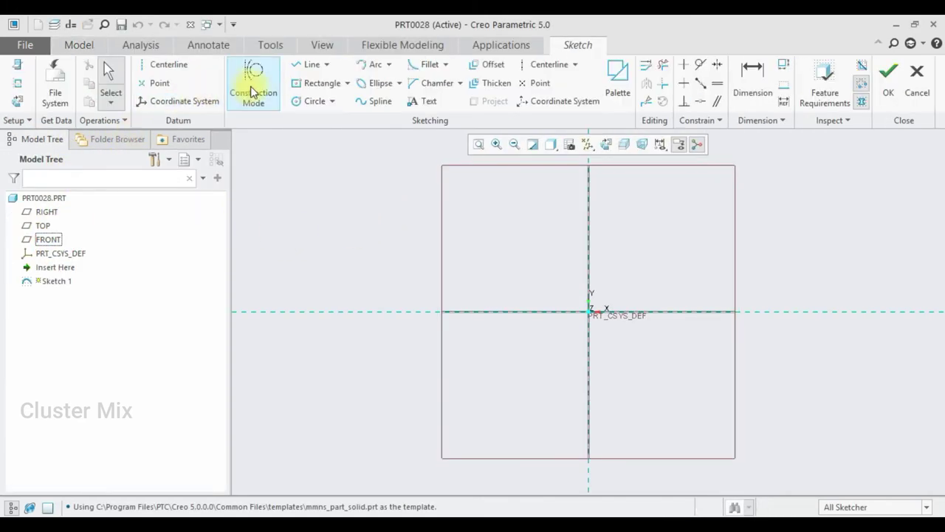
{"action": "left_click", "coordinate": [307, 101]}
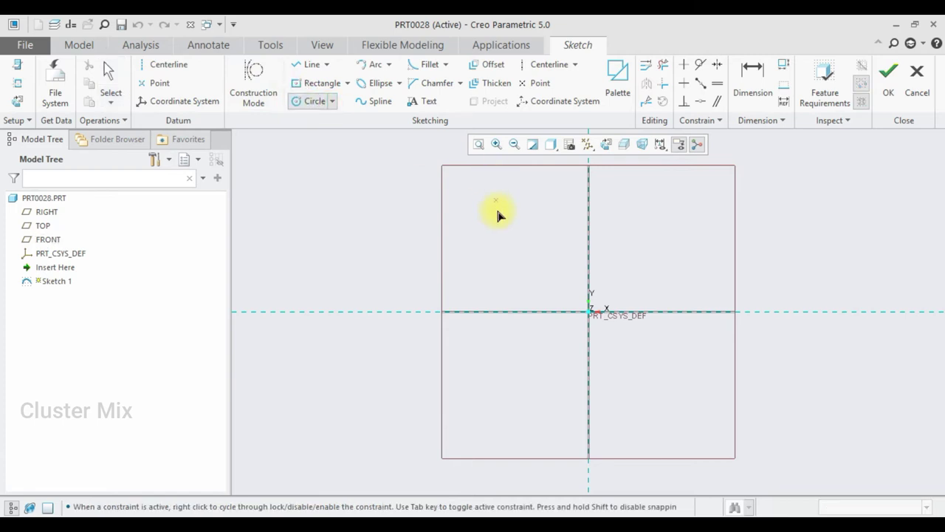
{"action": "left_click", "coordinate": [587, 316]}
{"action": "left_click", "coordinate": [542, 282]}
{"action": "left_click", "coordinate": [589, 313]}
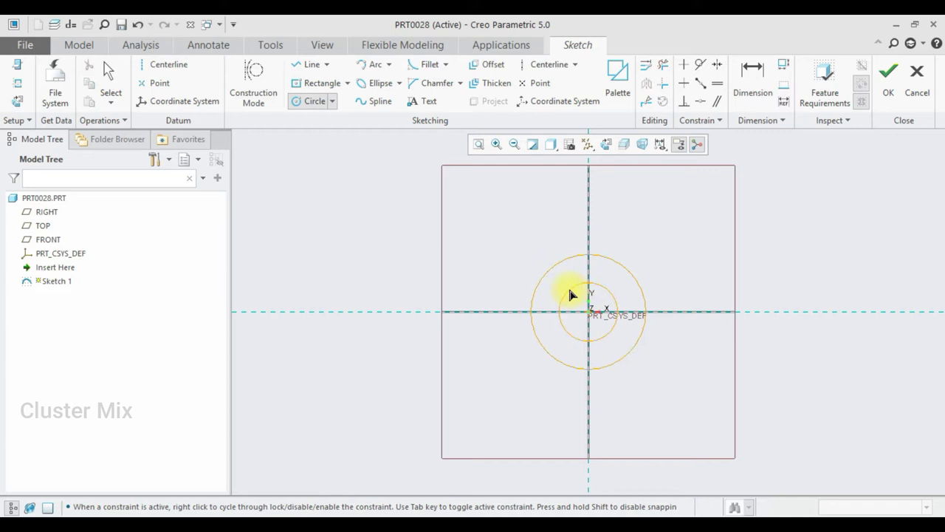
{"action": "middle_click", "coordinate": [477, 202]}
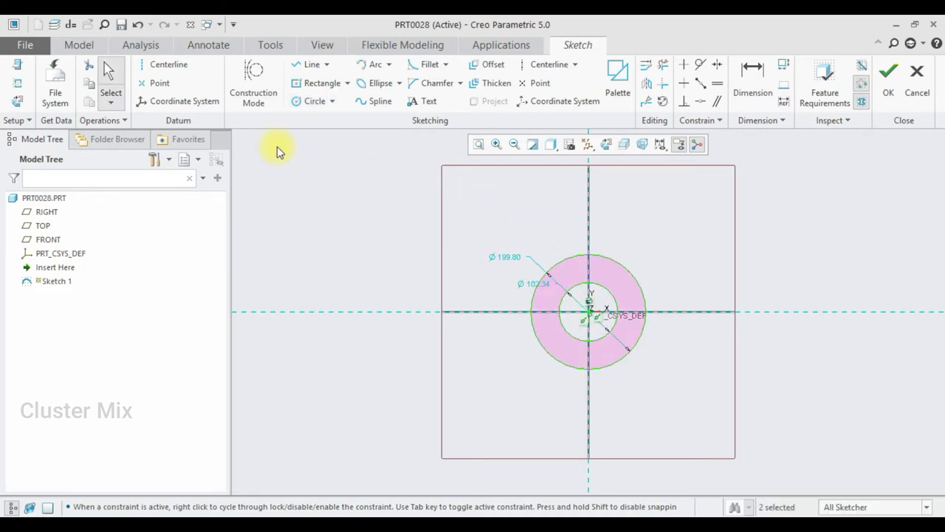
- Set the outer circle's diameter to 40 mm and the inner circle's to 10 mm
{"action": "left_click", "coordinate": [506, 260]}
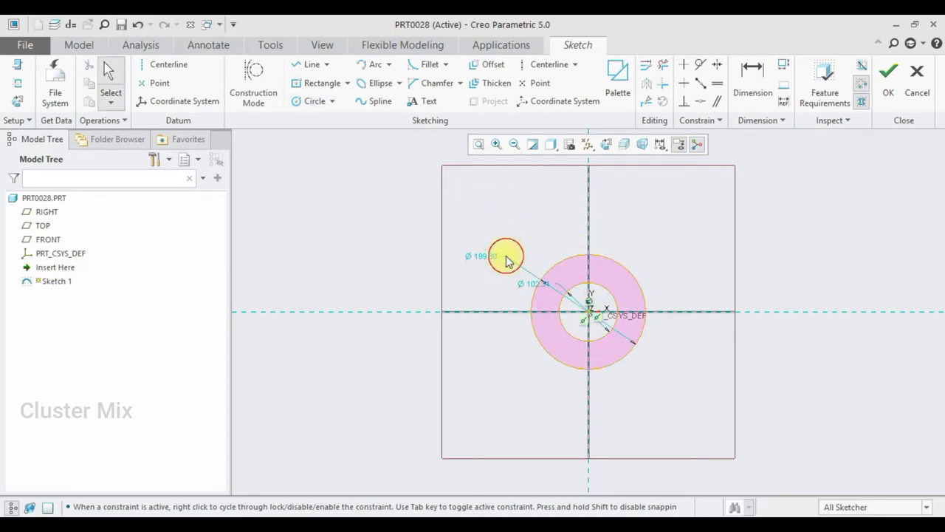
{"action": "double_click", "coordinate": [484, 256]}
{"action": "type", "text": "40"}
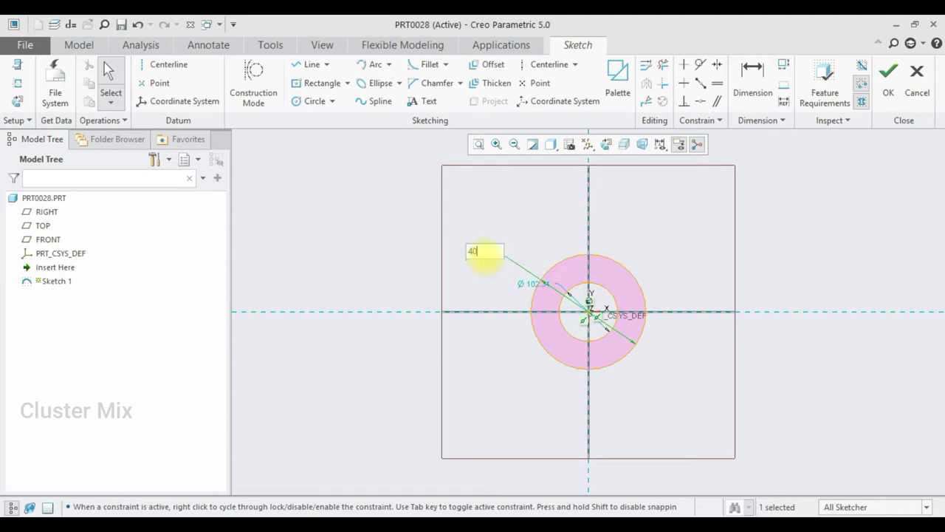
{"action": "key", "text": "Return"}
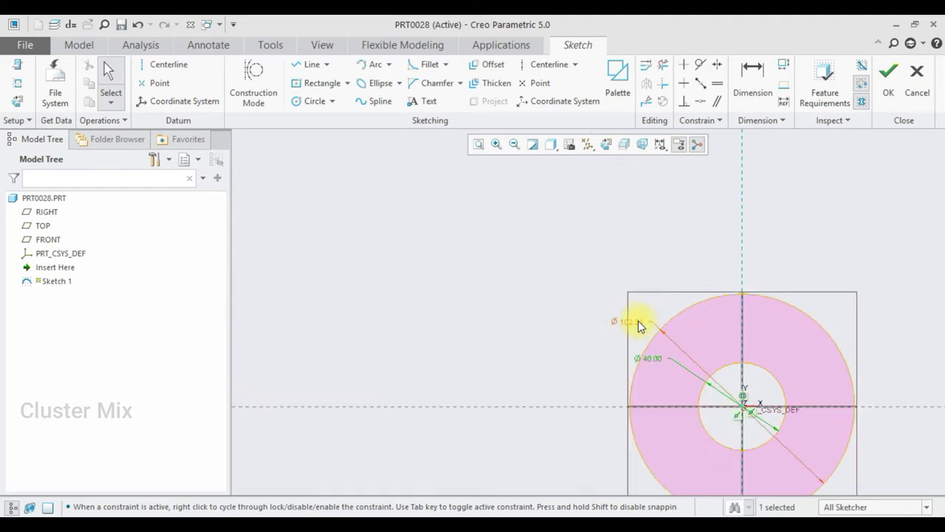
{"action": "double_click", "coordinate": [638, 322]}
{"action": "type", "text": "40"}
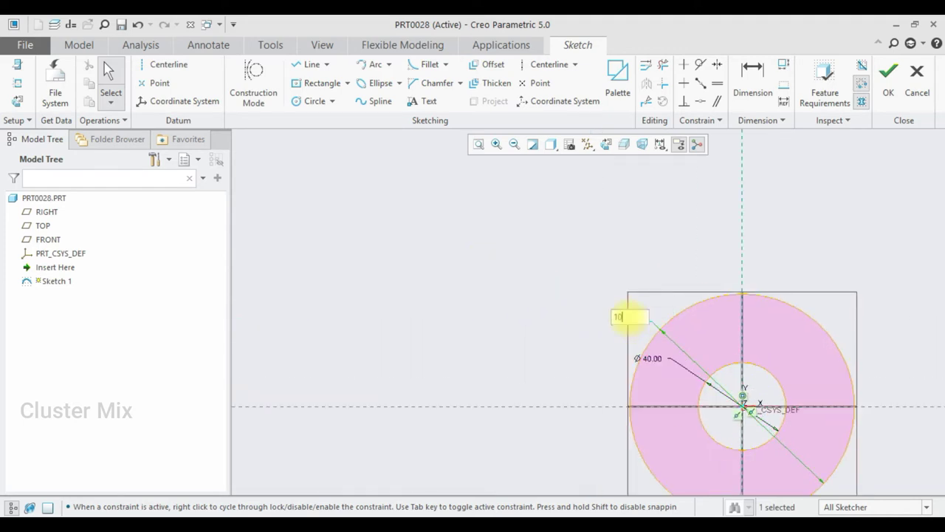
{"action": "key", "text": "Return"}
{"action": "scroll", "coordinate": [691, 363], "scroll_direction": "down", "scroll_amount": 3}
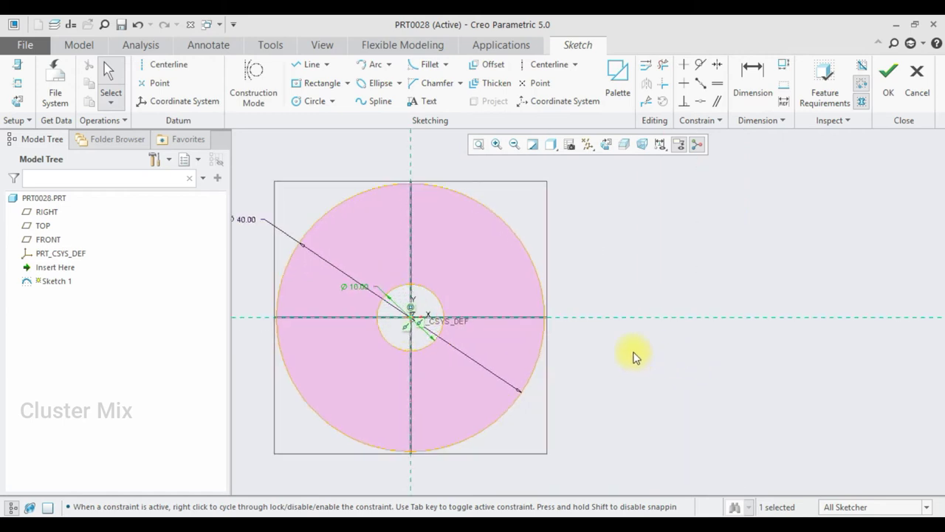
- Add a datum point at the common centre of the circles and finish the sketch
{"action": "left_click", "coordinate": [161, 83]}
{"action": "left_click", "coordinate": [415, 322]}
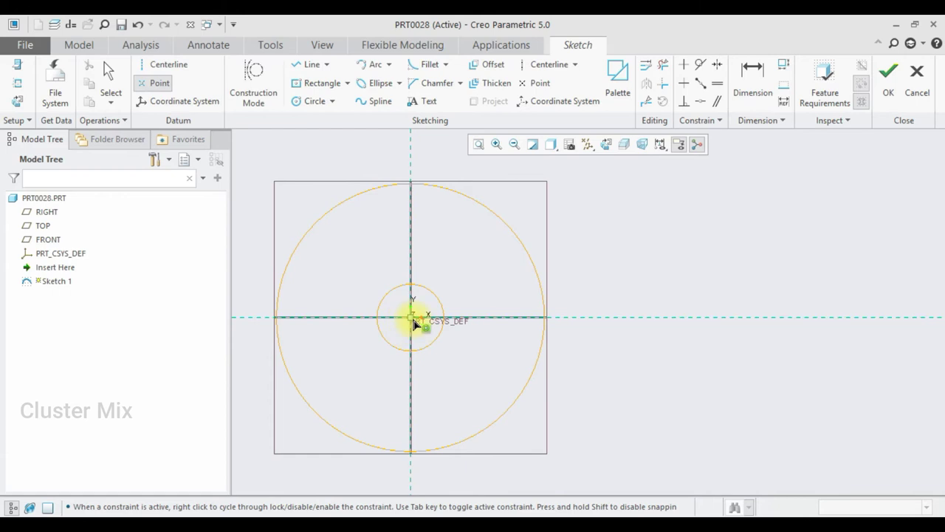
{"action": "left_click", "coordinate": [886, 84]}
- Extrude the ring sketch 15 mm in total, symmetrically about the sketch plane
{"action": "mouse_move", "coordinate": [726, 211]}
{"action": "middle_mouse_down"}
{"action": "mouse_move", "coordinate": [768, 246]}
{"action": "mouse_move", "coordinate": [744, 261]}
{"action": "middle_mouse_up"}
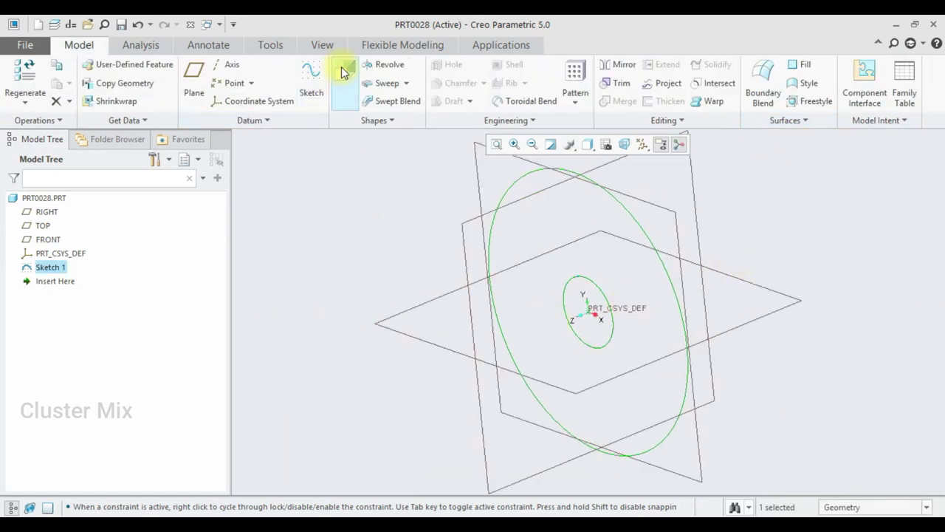
{"action": "left_click", "coordinate": [344, 71]}
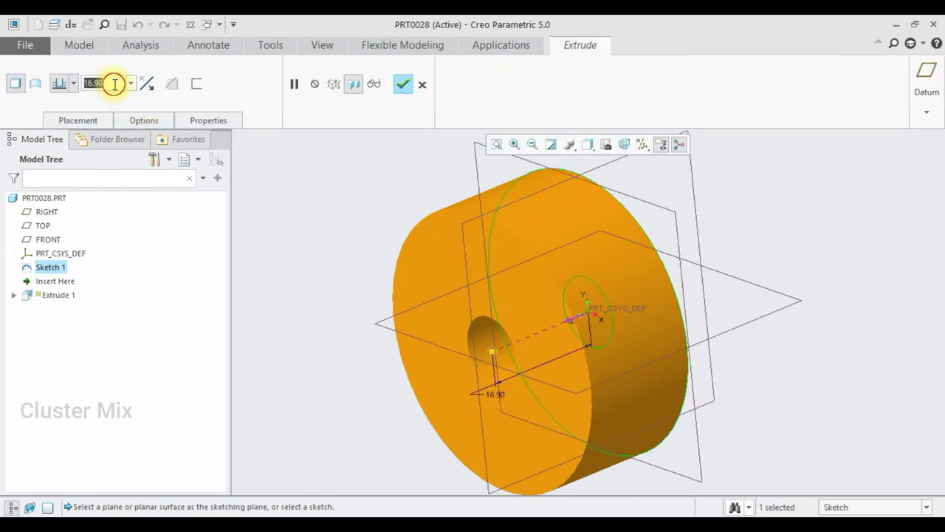
{"action": "type", "text": "15"}
{"action": "key", "text": "Return"}
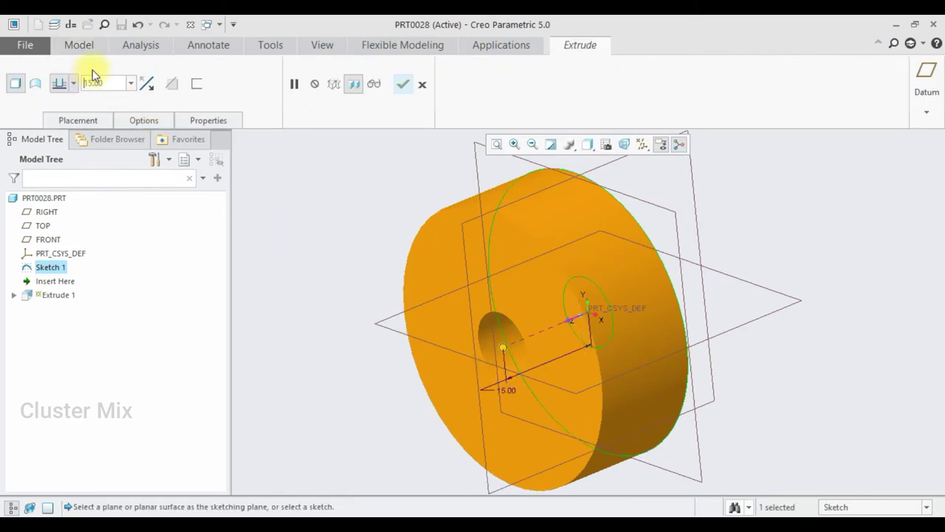
{"action": "left_click", "coordinate": [73, 83]}
{"action": "left_click", "coordinate": [58, 120]}
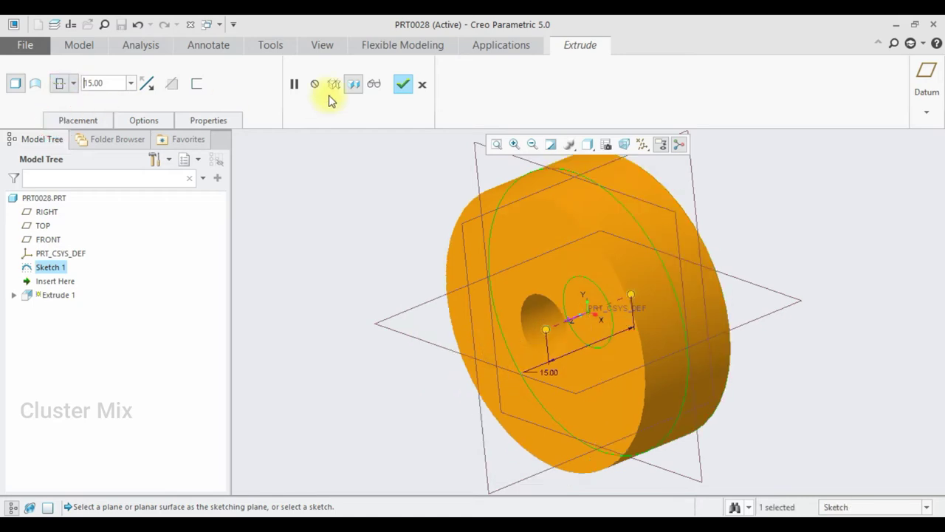
{"action": "left_click", "coordinate": [402, 83]}
{"action": "left_click", "coordinate": [803, 207]}
{"action": "scroll", "coordinate": [692, 278], "scroll_direction": "up", "scroll_amount": 4}
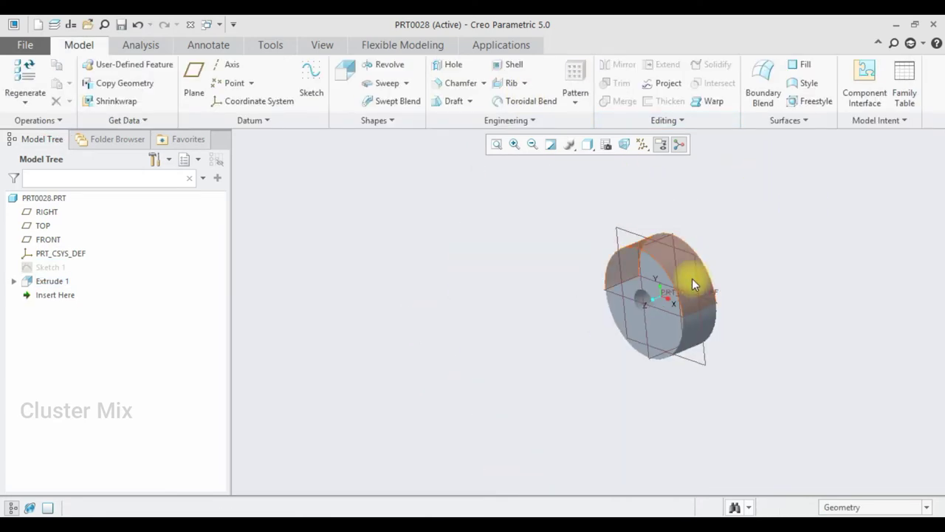
{"action": "scroll", "coordinate": [658, 259], "scroll_direction": "down", "scroll_amount": 3}
- Save a copy of the roller as rollerprt in the Desktop folder "cam and follower mechanism" and close the part
{"action": "left_click", "coordinate": [7, 43]}
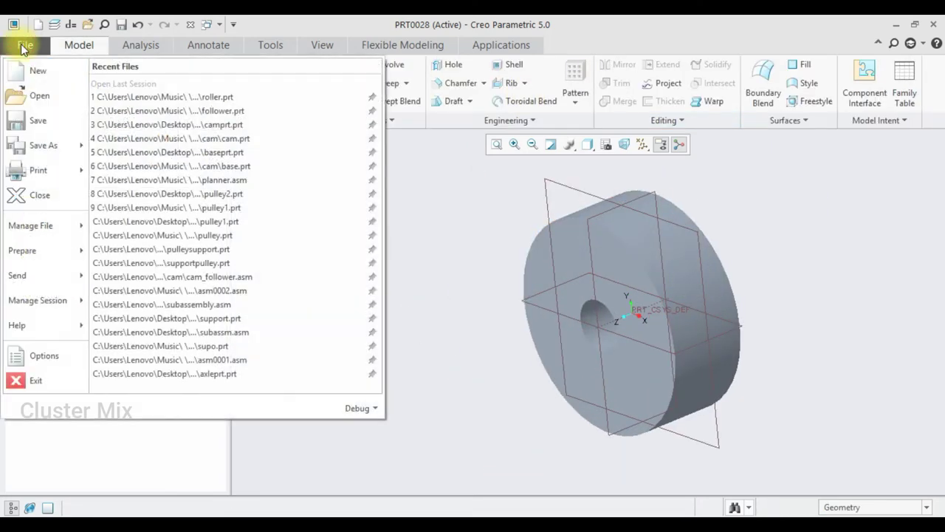
{"action": "left_click", "coordinate": [37, 144]}
{"action": "left_click", "coordinate": [270, 153]}
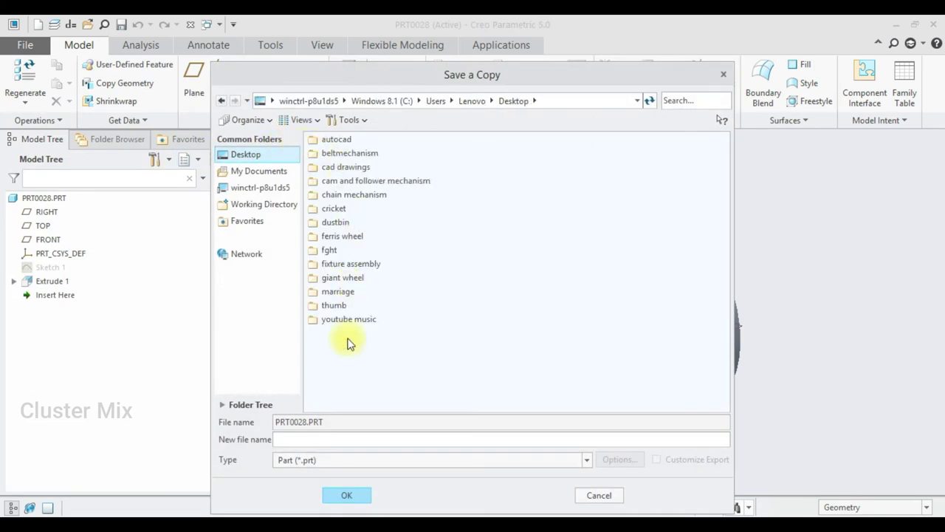
{"action": "double_click", "coordinate": [359, 180]}
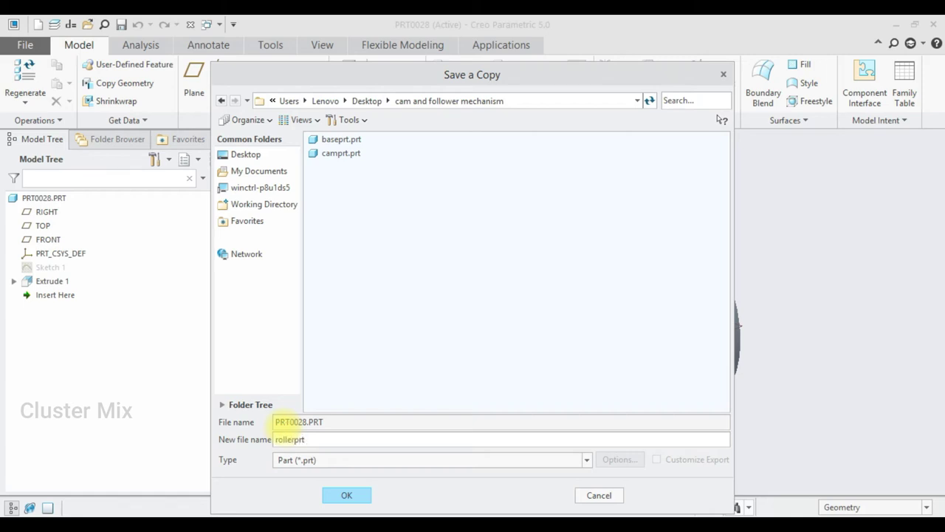
{"action": "left_click", "coordinate": [351, 495]}
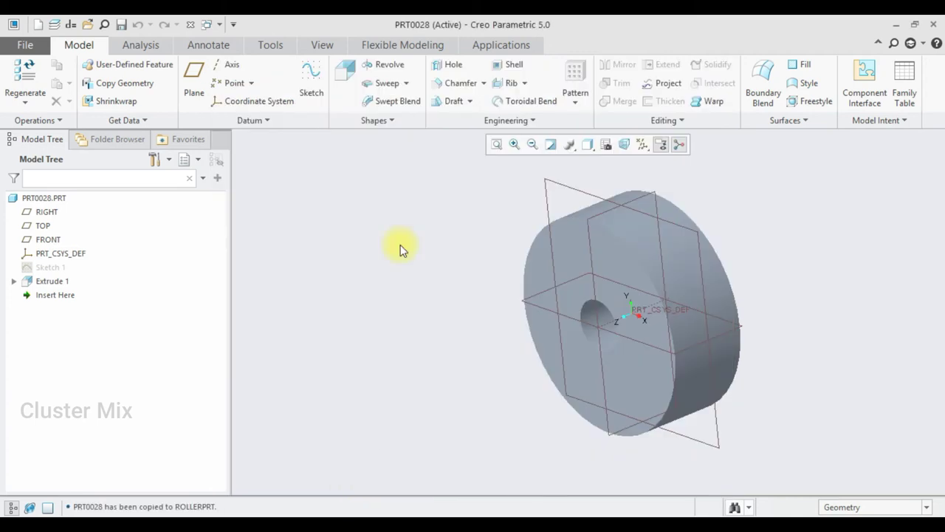
{"action": "left_click", "coordinate": [187, 25]}
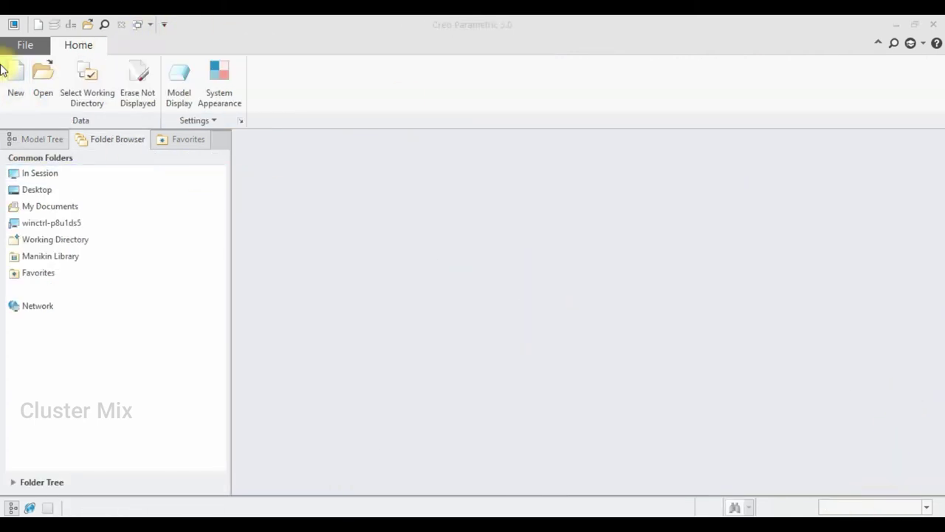
- Create another new solid part with the mmns_part_solid template, leaving the default template unused
{"action": "left_click", "coordinate": [16, 81]}
{"action": "left_click", "coordinate": [365, 392]}
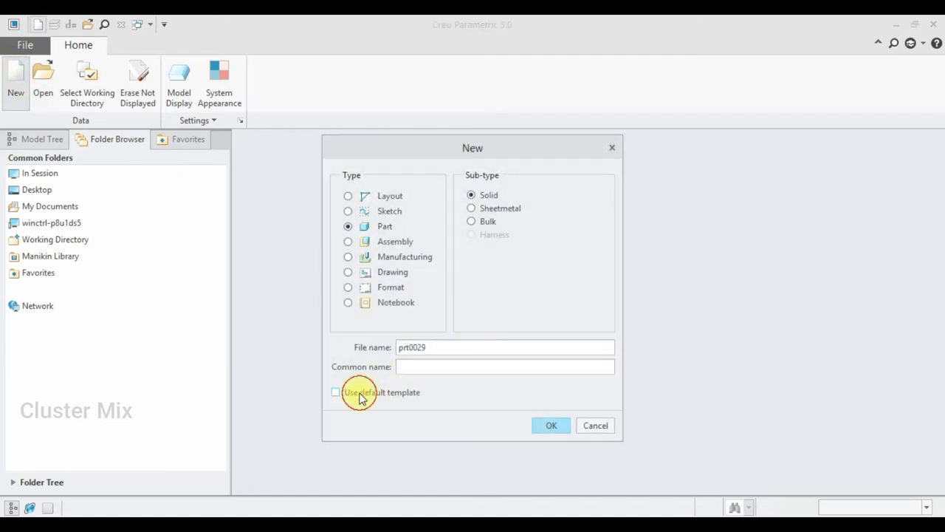
{"action": "left_click", "coordinate": [552, 426]}
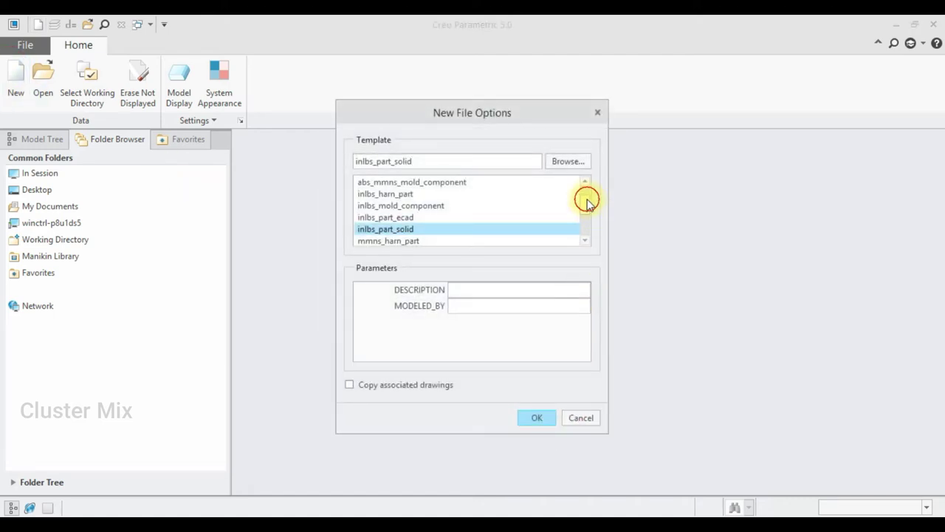
{"action": "left_click_drag", "start_coordinate": [587, 200], "coordinate": [585, 219]}
{"action": "double_click", "coordinate": [370, 205]}
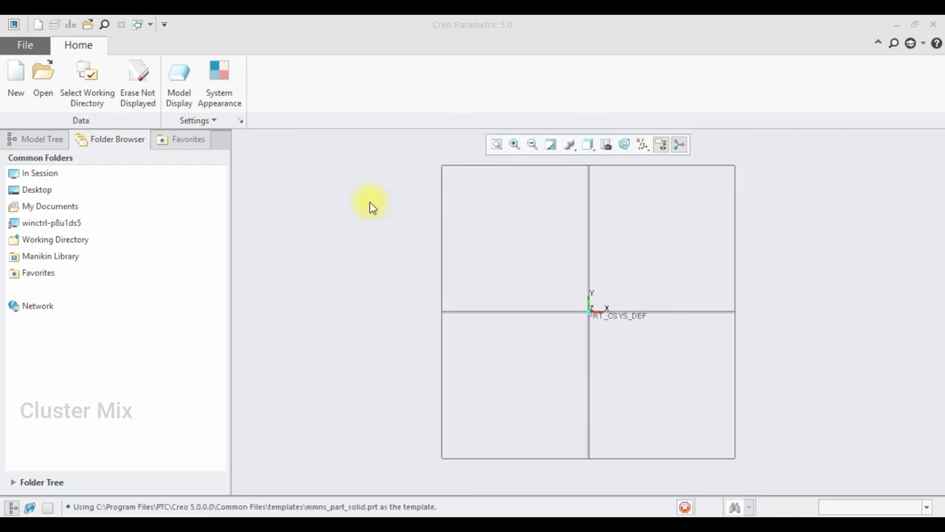
- Sketch a circle centred on the origin on the FRONT plane and set its diameter to 18 mm
{"action": "left_click", "coordinate": [48, 239]}
{"action": "left_click", "coordinate": [51, 177]}
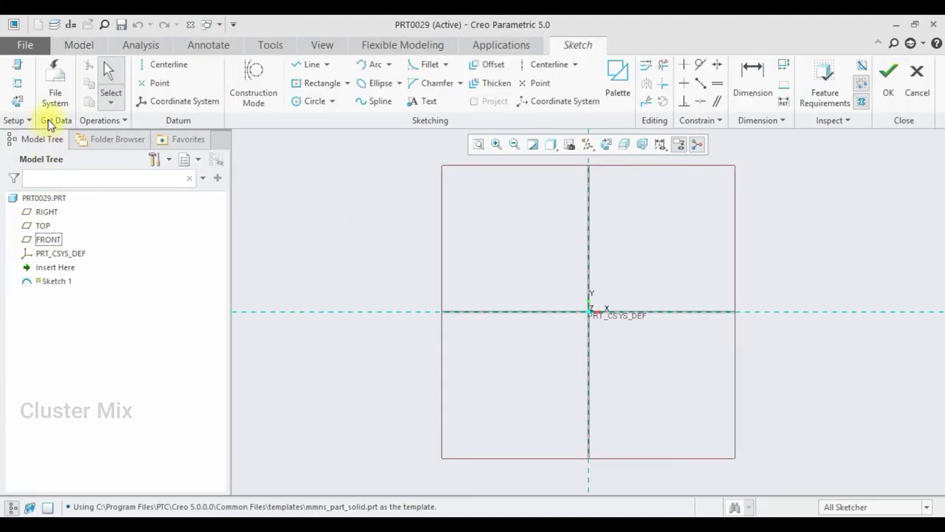
{"action": "left_click", "coordinate": [306, 101]}
{"action": "left_click", "coordinate": [589, 310]}
{"action": "left_click", "coordinate": [570, 307]}
{"action": "middle_click", "coordinate": [570, 307]}
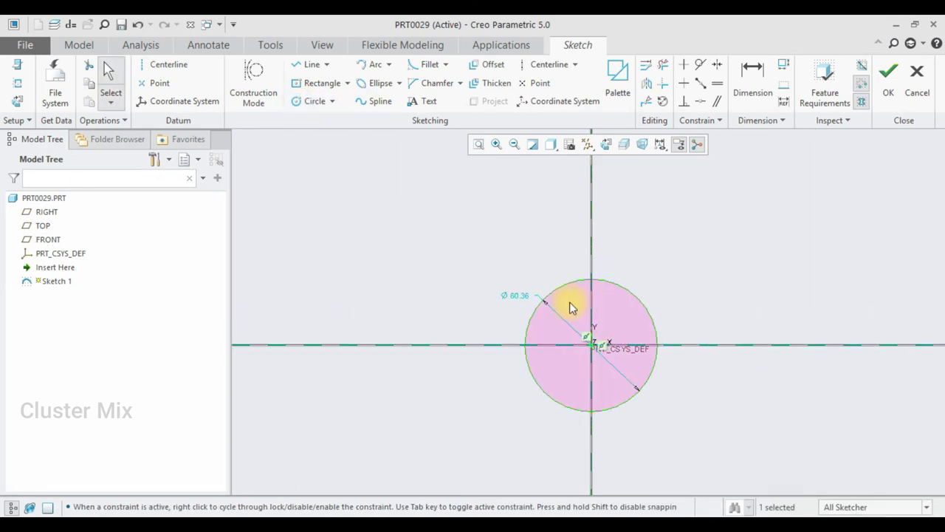
{"action": "double_click", "coordinate": [519, 295]}
{"action": "type", "text": "18"}
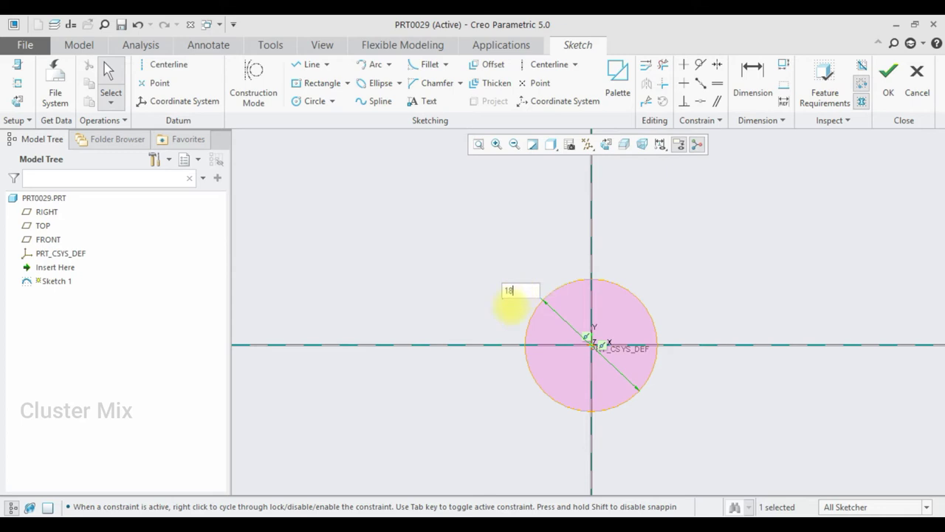
{"action": "key", "text": "Return"}
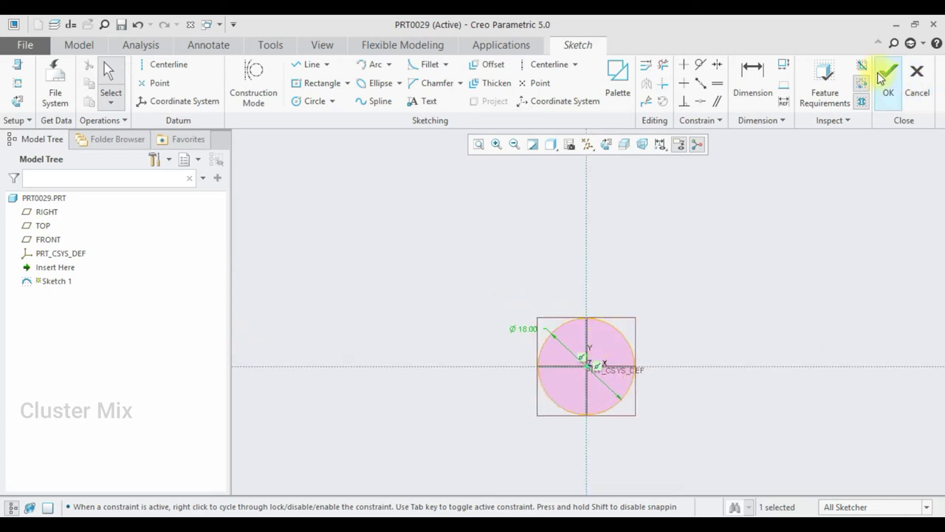
- Finish the circle sketch and extrude it 60 mm as a solid cylinder
{"action": "left_click", "coordinate": [888, 74]}
{"action": "left_click", "coordinate": [342, 78]}
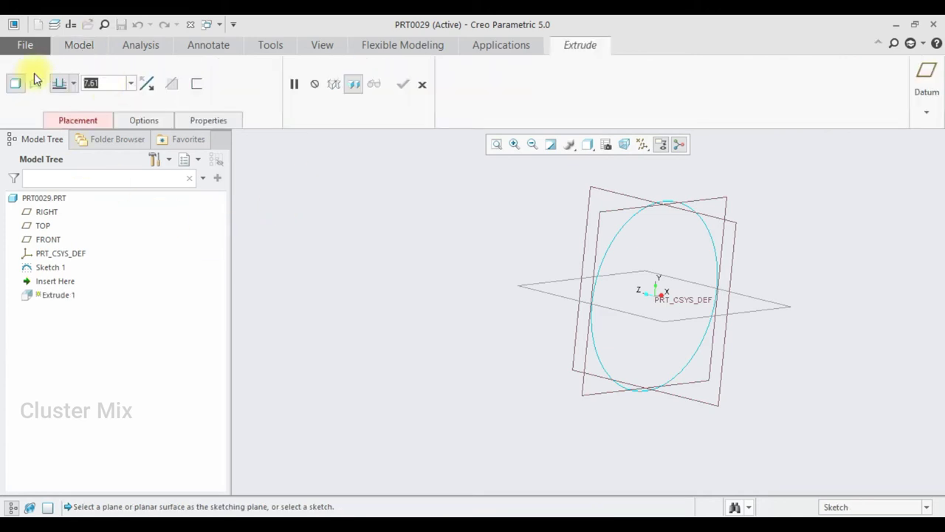
{"action": "type", "text": "60"}
{"action": "key", "text": "Return"}
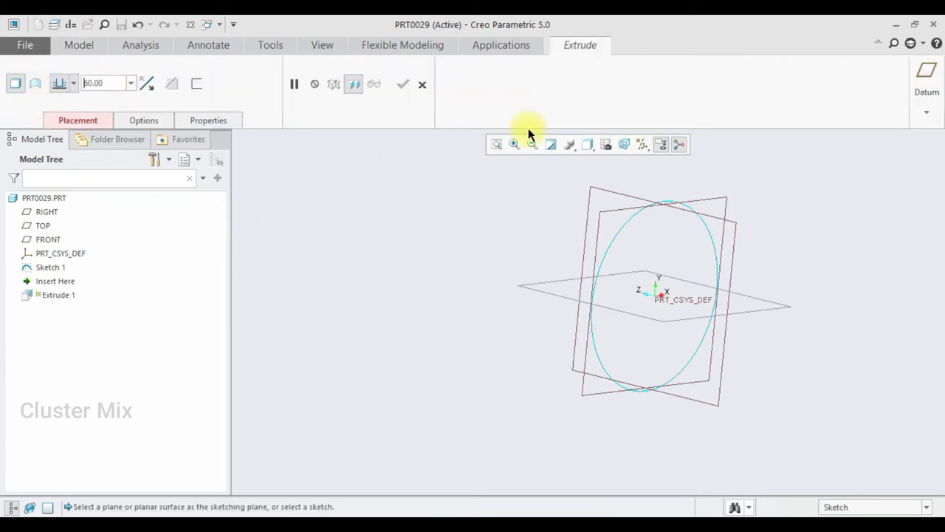
{"action": "left_click", "coordinate": [639, 215]}
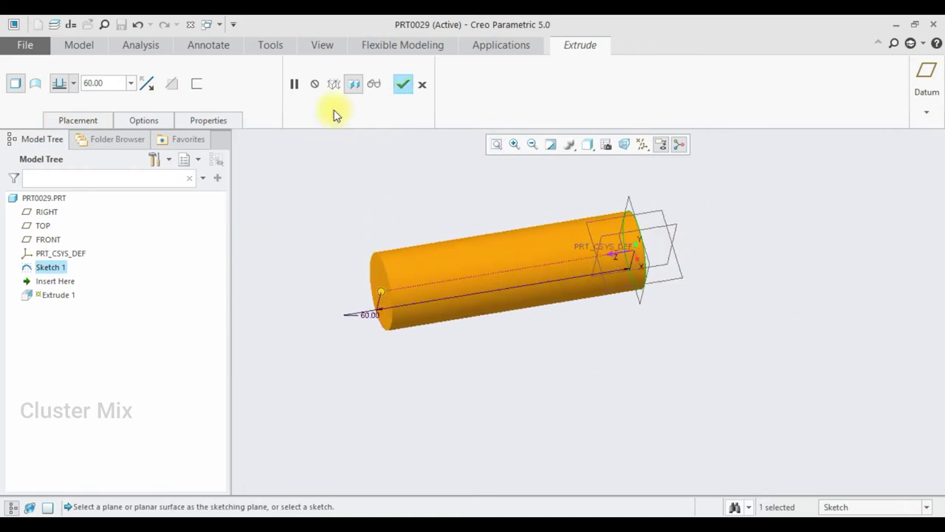
{"action": "left_click", "coordinate": [404, 83]}
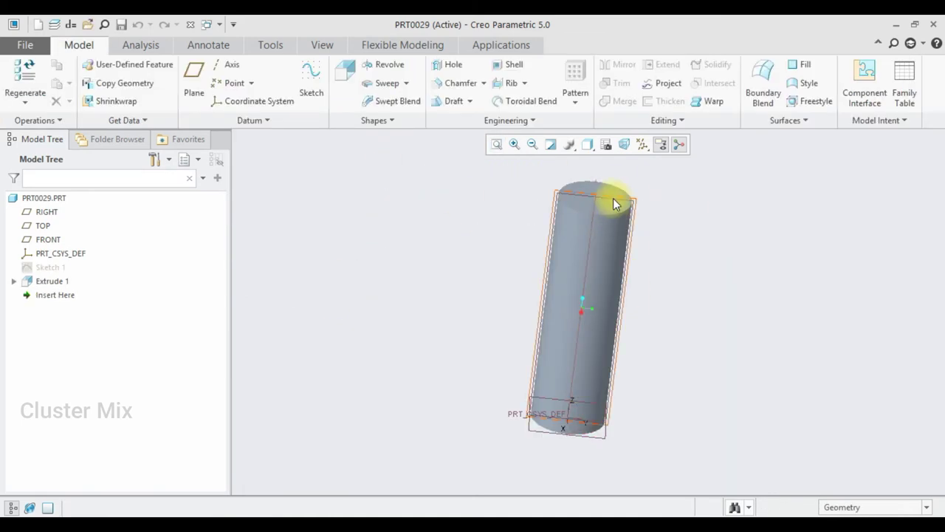
- Sketch a horizontal line from the origin along the cylinder's base, on the RIGHT plane running lengthwise through the cylinder
{"action": "left_click", "coordinate": [614, 194]}
{"action": "left_click", "coordinate": [622, 141]}
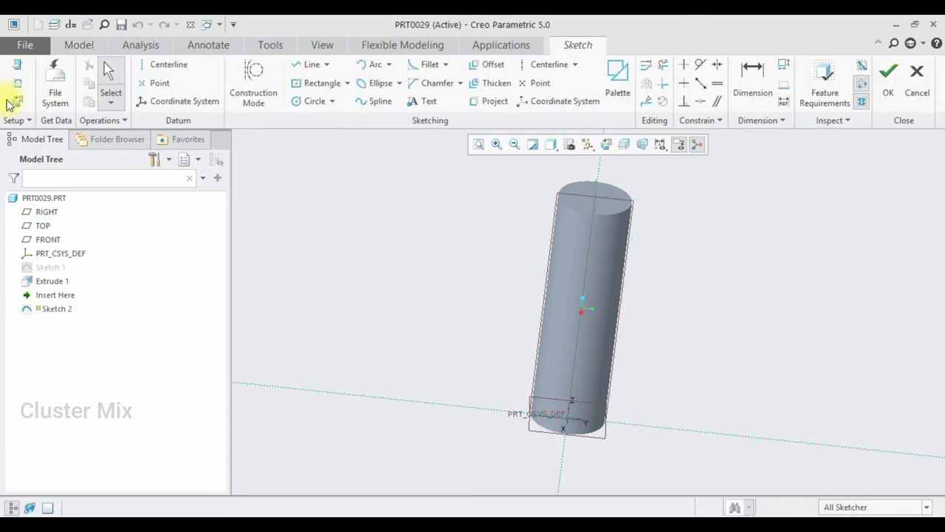
{"action": "left_click", "coordinate": [16, 100]}
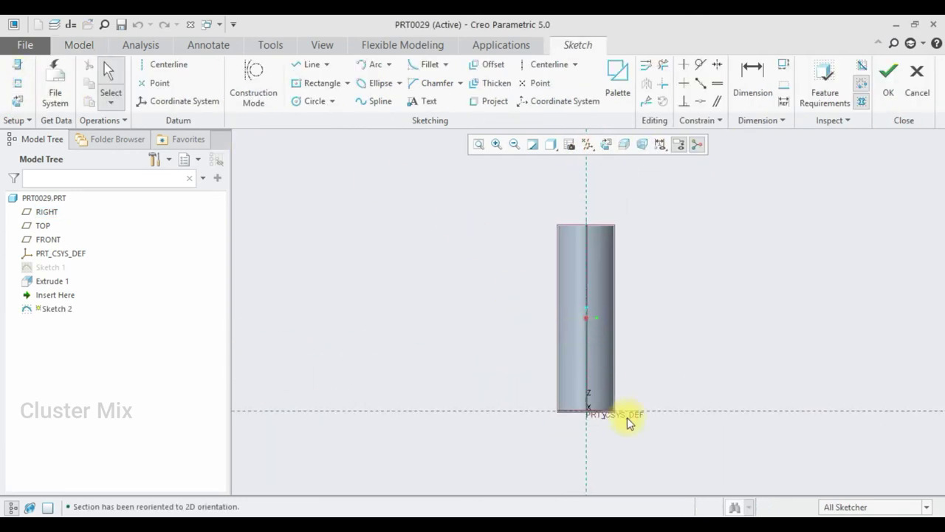
{"action": "scroll", "coordinate": [627, 417], "scroll_direction": "up", "scroll_amount": 4}
{"action": "left_click", "coordinate": [307, 64]}
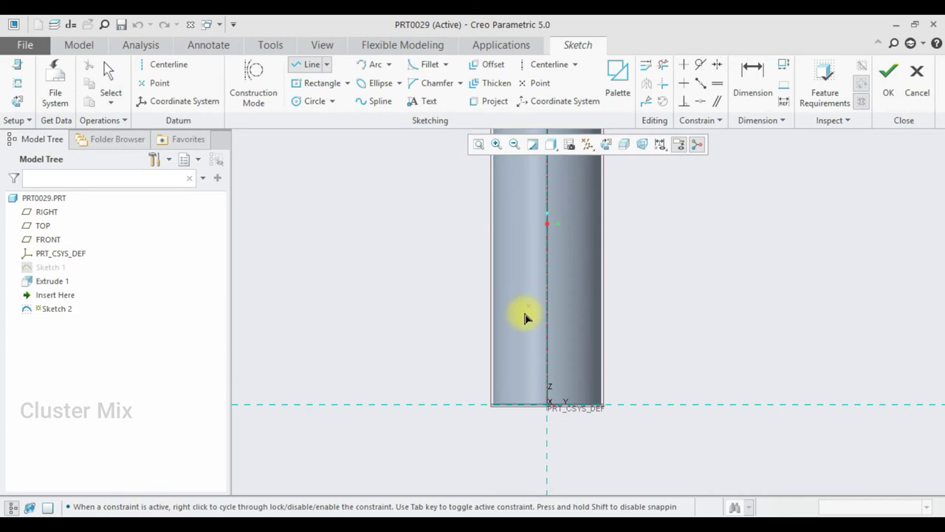
{"action": "left_click", "coordinate": [548, 405]}
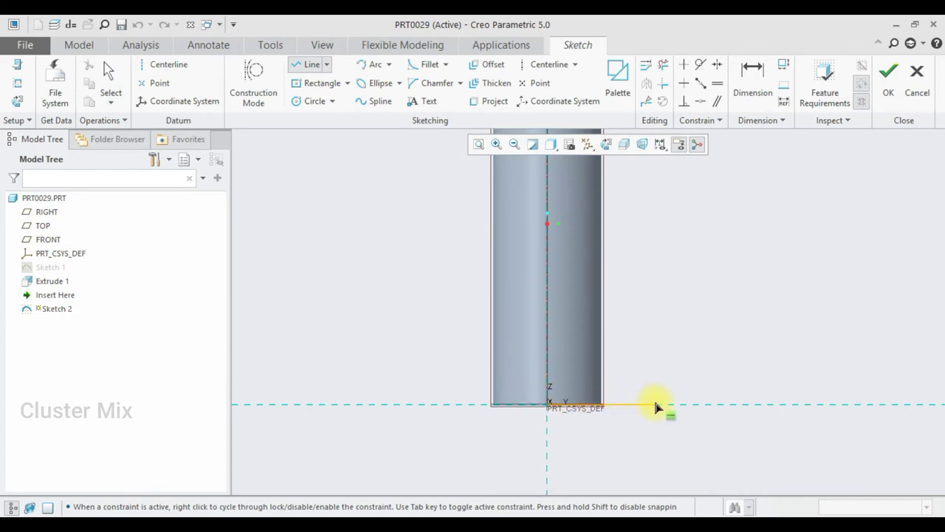
{"action": "left_click", "coordinate": [648, 406]}
{"action": "middle_click", "coordinate": [613, 409]}
{"action": "middle_click", "coordinate": [608, 409]}
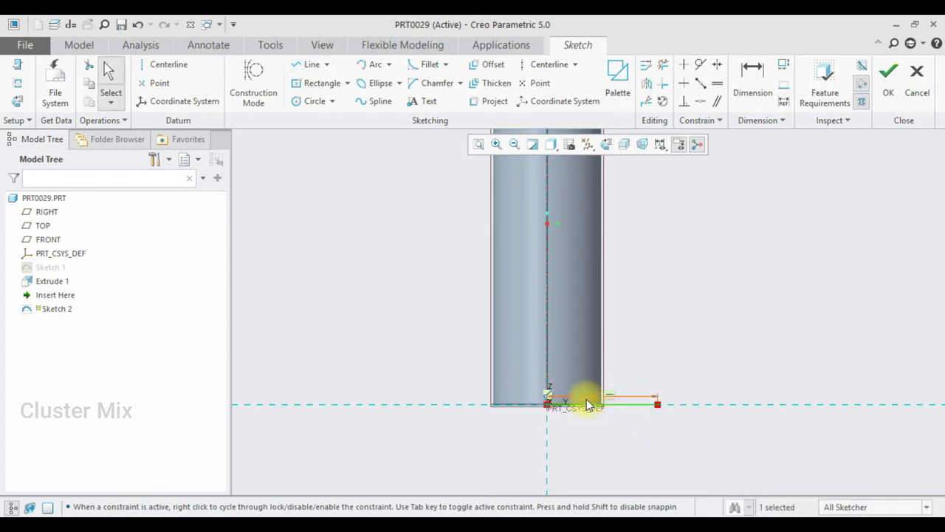
- Set the base line's length to 20 mm and finish the sketch
{"action": "double_click", "coordinate": [586, 395]}
{"action": "type", "text": "20"}
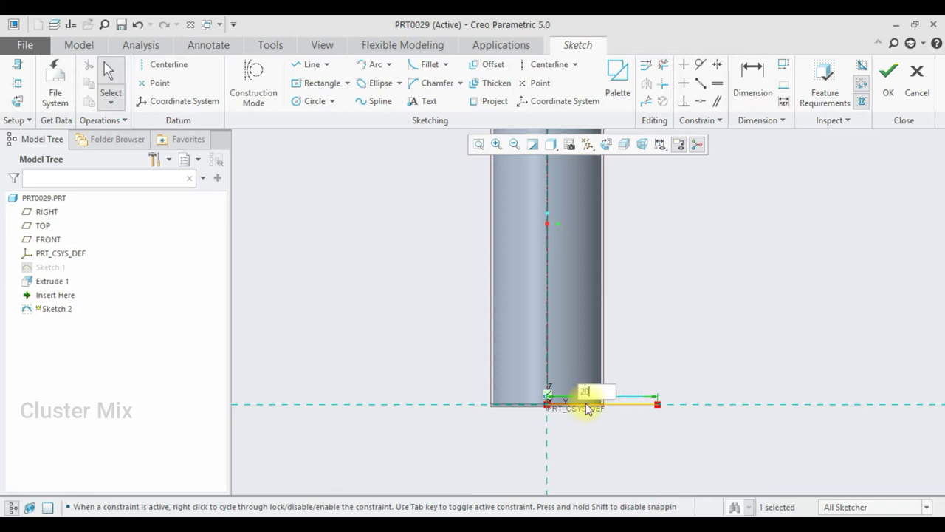
{"action": "key", "text": "Return"}
{"action": "left_click", "coordinate": [889, 71]}
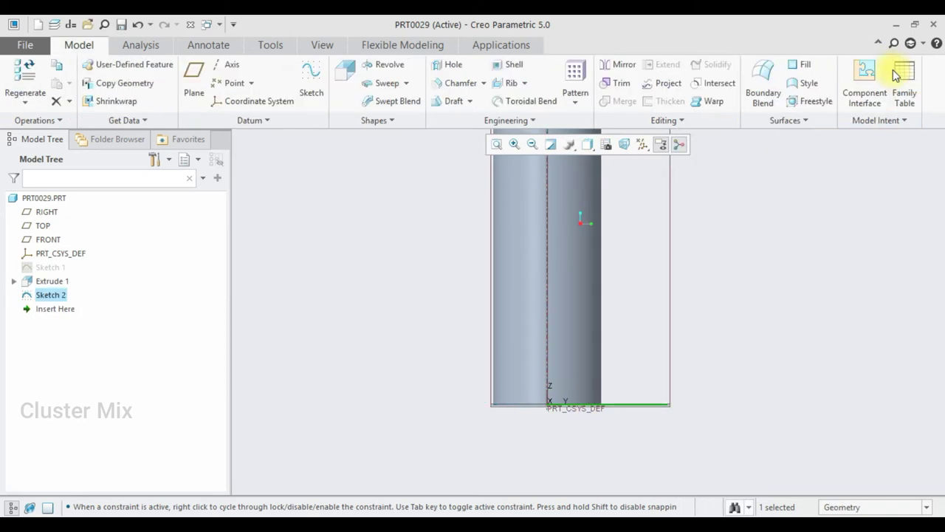
- Revolve the base line 360 degrees about the cylinder's central axis and make the result a solid
{"action": "left_click", "coordinate": [386, 64]}
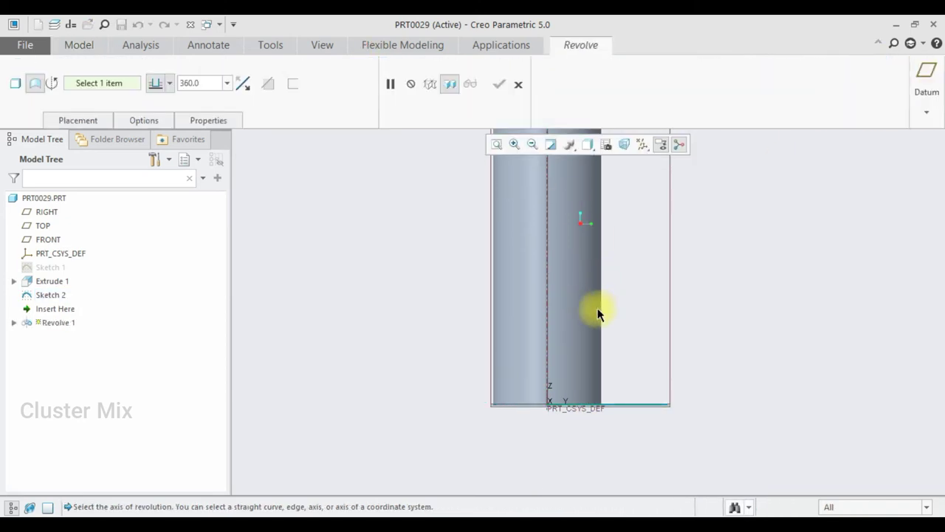
{"action": "left_click", "coordinate": [546, 362]}
{"action": "middle_click_drag", "start_coordinate": [637, 362], "coordinate": [591, 362]}
{"action": "left_click", "coordinate": [274, 86]}
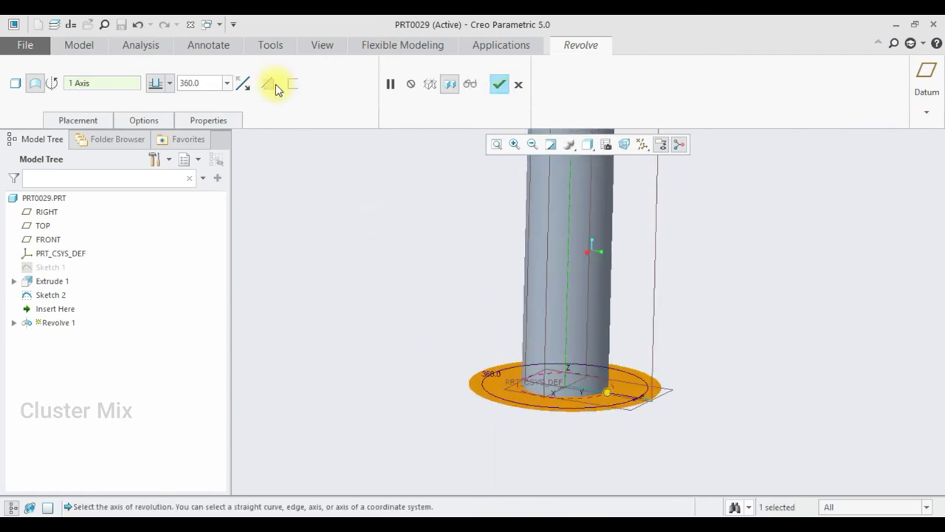
{"action": "left_click", "coordinate": [16, 84]}
{"action": "left_click", "coordinate": [244, 85]}
- Give the revolved disc a thickness of 4 mm and complete the revolve
{"action": "left_click", "coordinate": [290, 86]}
{"action": "left_click", "coordinate": [314, 92]}
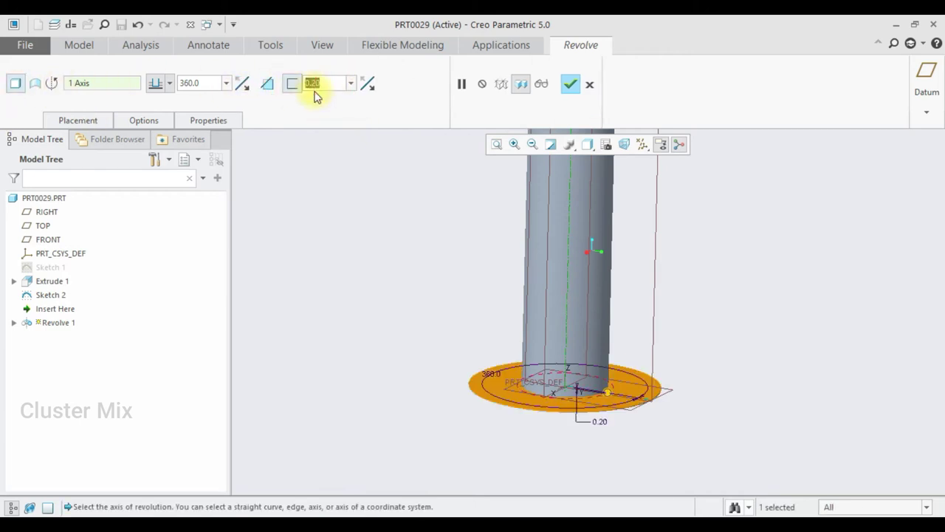
{"action": "type", "text": "4"}
{"action": "key", "text": "Return"}
{"action": "middle_click_drag", "start_coordinate": [753, 408], "coordinate": [714, 399]}
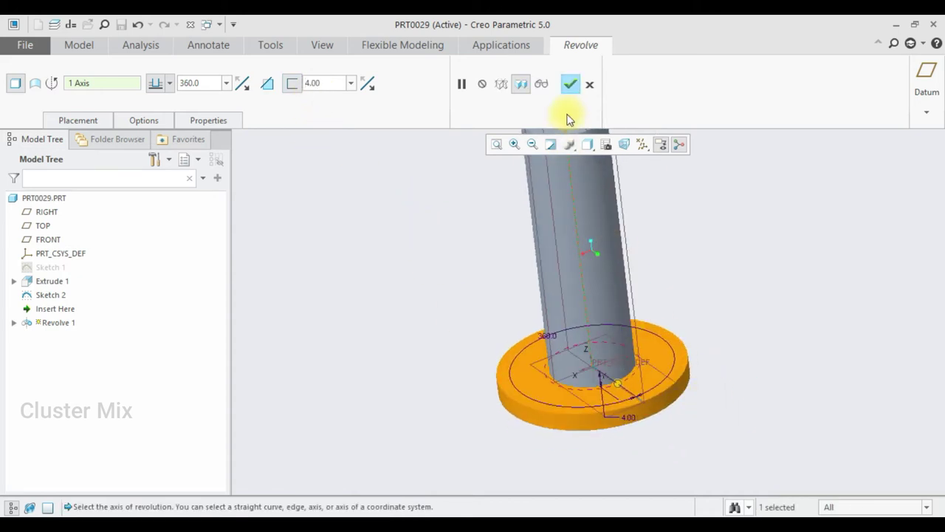
{"action": "left_click", "coordinate": [571, 84]}
- Sketch a horizontal line about 12.6 mm long on the flange's outer flat face, about 10.1 mm above the centre
{"action": "scroll", "coordinate": [672, 208], "scroll_direction": "down", "scroll_amount": 3}
{"action": "middle_click_drag", "start_coordinate": [672, 208], "coordinate": [702, 292]}
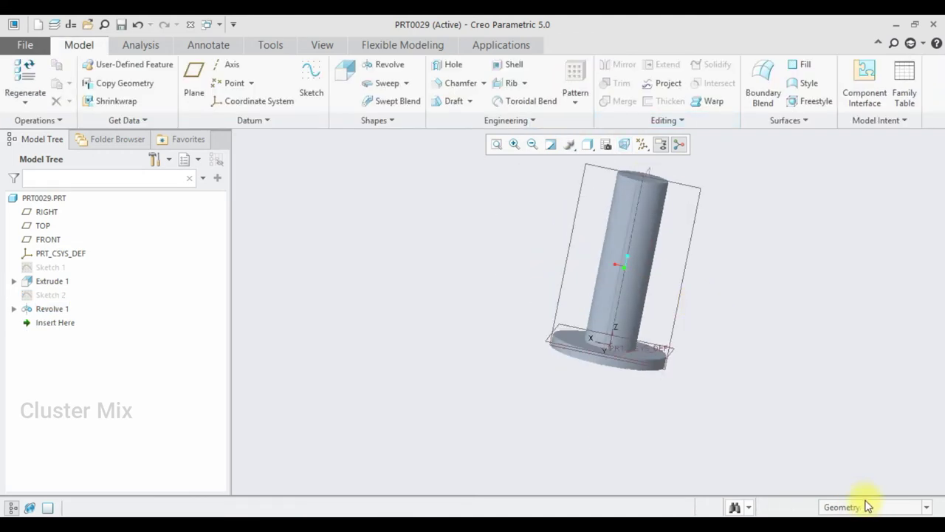
{"action": "middle_click_drag", "start_coordinate": [618, 407], "coordinate": [596, 353]}
{"action": "scroll", "coordinate": [609, 315], "scroll_direction": "up", "scroll_amount": 3}
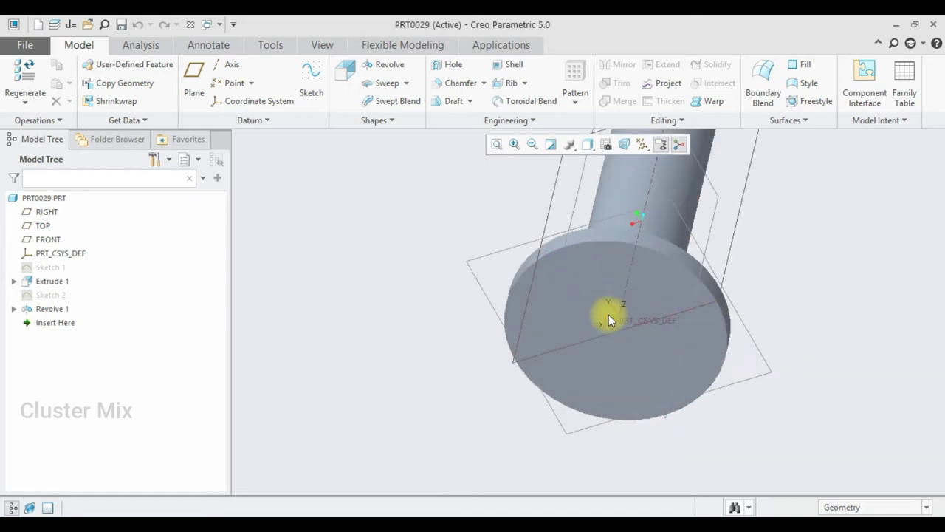
{"action": "left_click", "coordinate": [557, 313]}
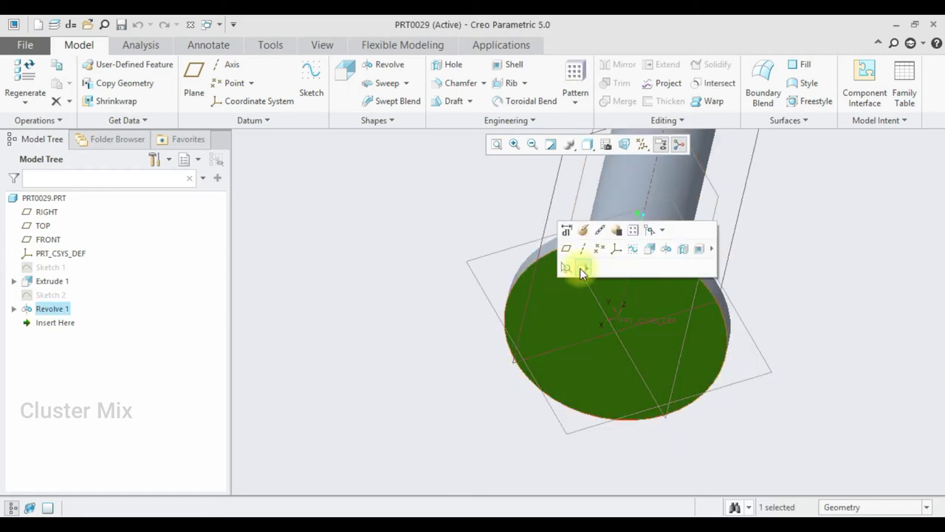
{"action": "left_click", "coordinate": [618, 253]}
{"action": "left_click", "coordinate": [19, 97]}
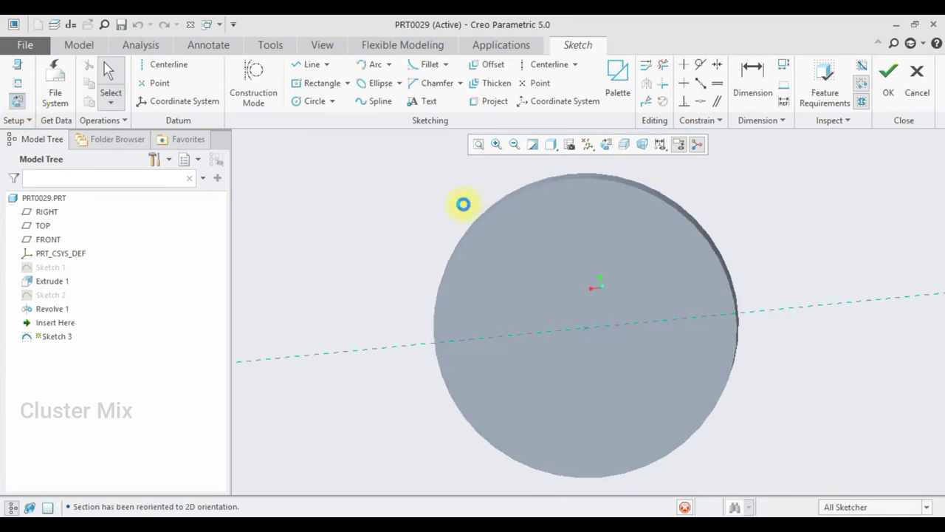
{"action": "scroll", "coordinate": [660, 239], "scroll_direction": "up", "scroll_amount": 3}
{"action": "scroll", "coordinate": [646, 240], "scroll_direction": "down", "scroll_amount": 2}
{"action": "left_click", "coordinate": [306, 64]}
{"action": "left_click", "coordinate": [517, 248]}
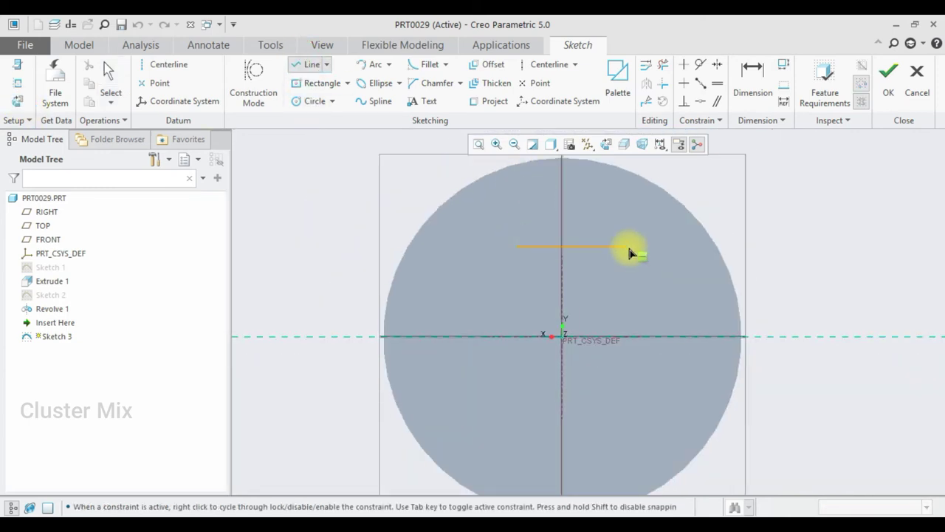
{"action": "middle_click", "coordinate": [552, 242]}
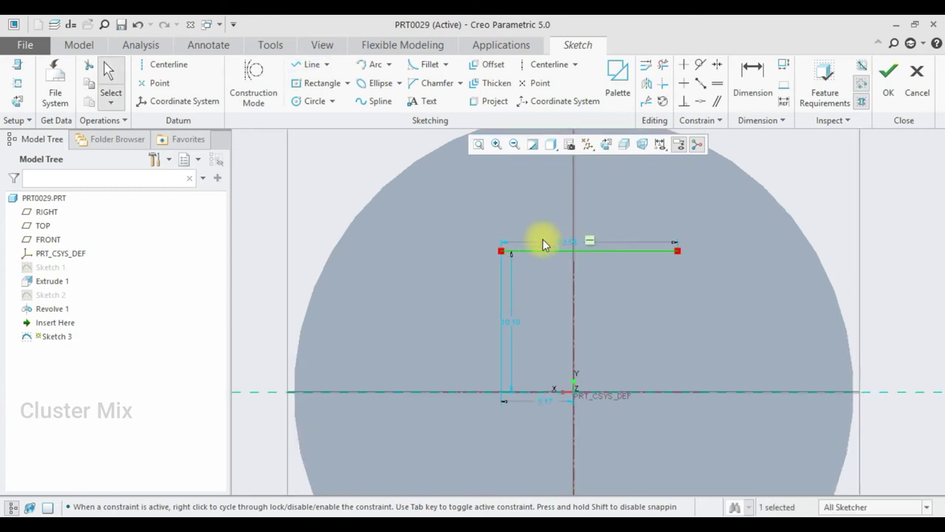
- Set the line's length to 25 mm, its end 12.5 mm from the vertical axis and its height to 10 mm, and finish the sketch
{"action": "double_click", "coordinate": [563, 243]}
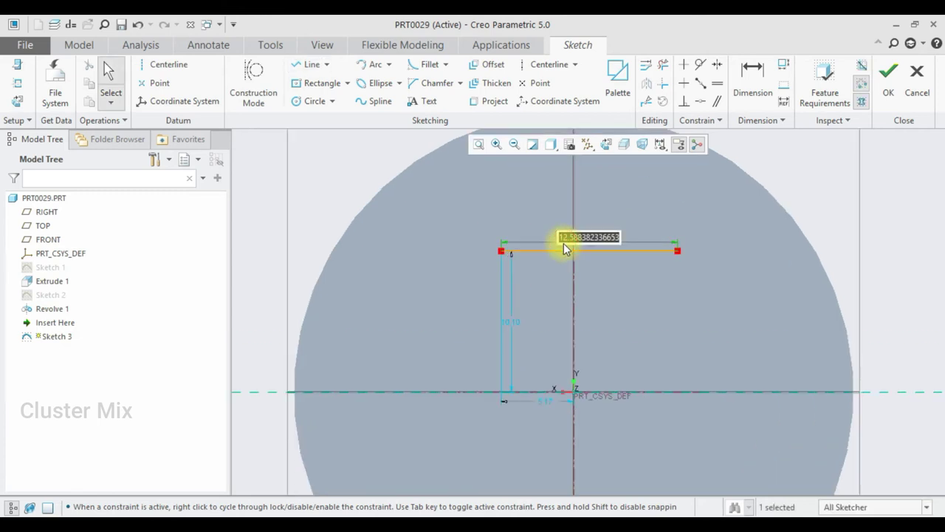
{"action": "double_click", "coordinate": [546, 397]}
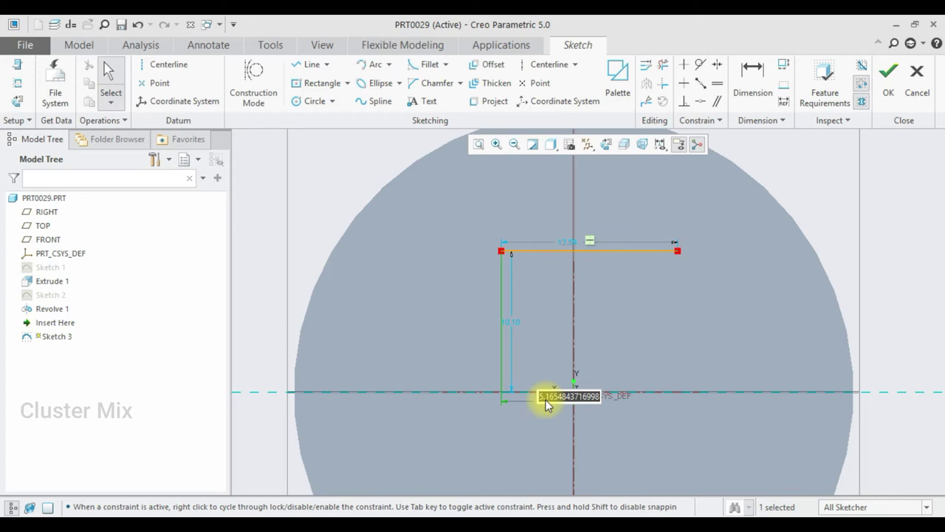
{"action": "type", "text": "12.5"}
{"action": "key", "text": "Return"}
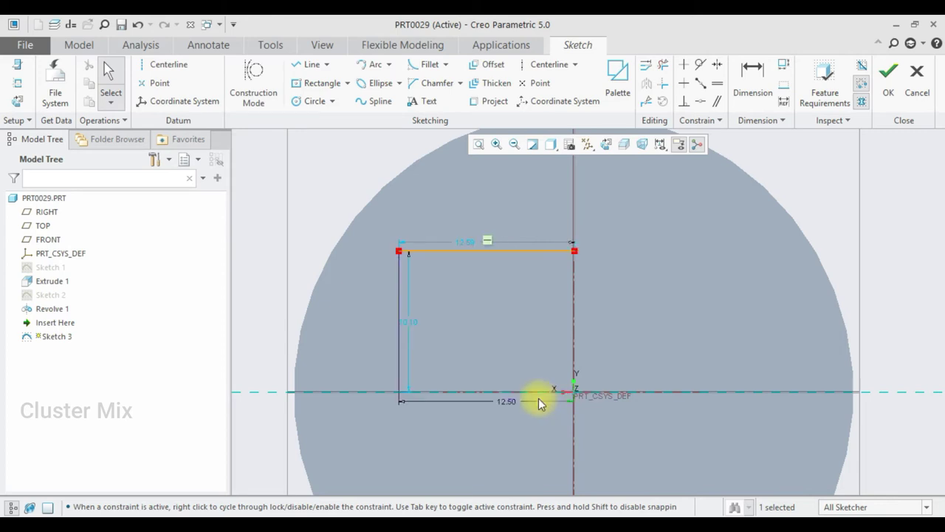
{"action": "double_click", "coordinate": [459, 243]}
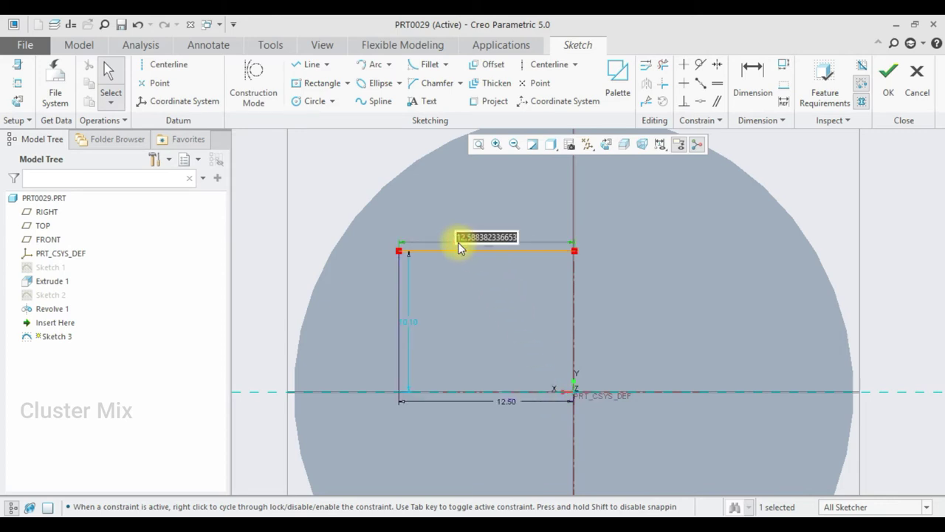
{"action": "type", "text": "25"}
{"action": "key", "text": "Return"}
{"action": "double_click", "coordinate": [418, 322]}
{"action": "type", "text": "10"}
{"action": "key", "text": "Return"}
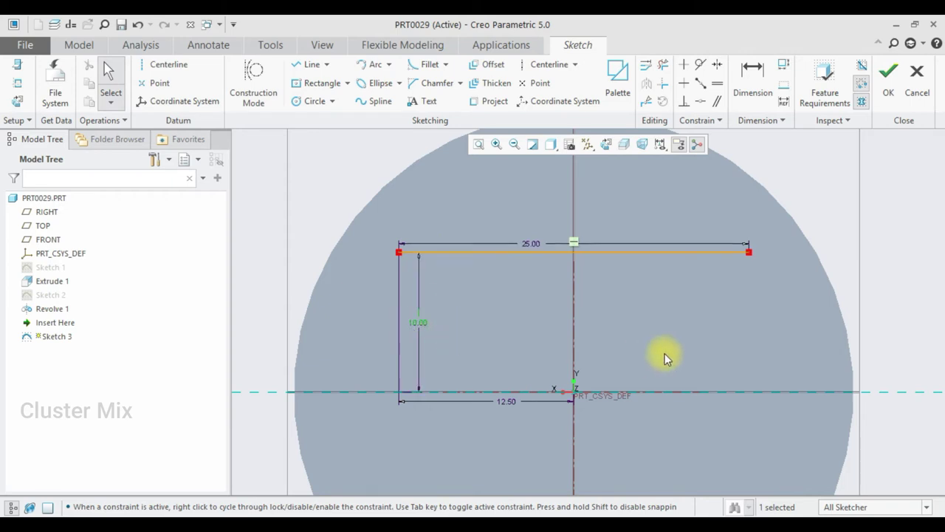
{"action": "left_click", "coordinate": [888, 75]}
- Extrude the flange-face line 35 mm away from the flange as a solid
{"action": "mouse_move", "coordinate": [777, 269]}
{"action": "middle_mouse_down"}
{"action": "mouse_move", "coordinate": [762, 273]}
{"action": "mouse_move", "coordinate": [770, 290]}
{"action": "middle_mouse_up"}
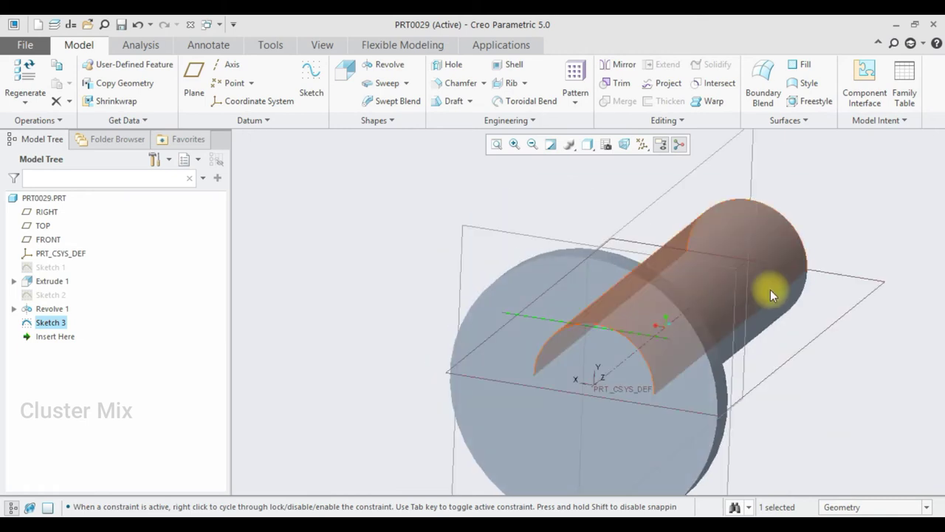
{"action": "left_click", "coordinate": [347, 74]}
{"action": "left_click", "coordinate": [111, 85]}
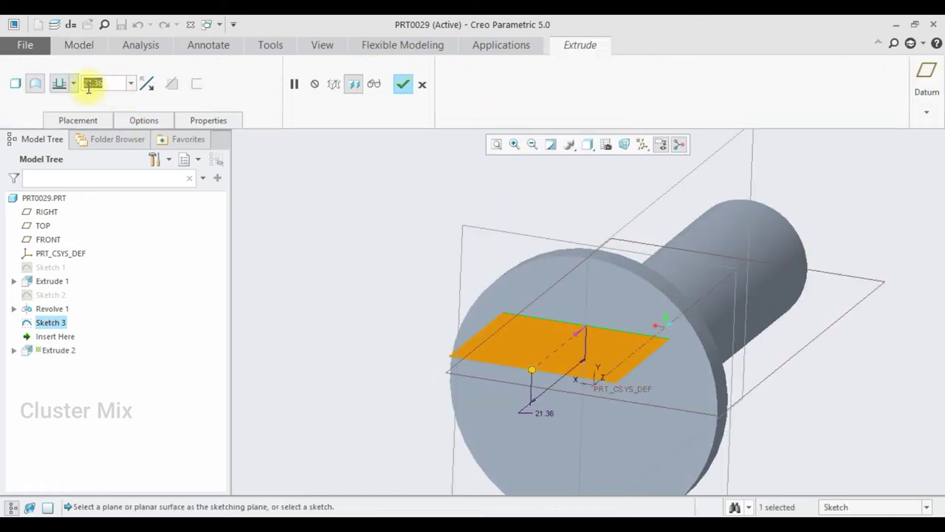
{"action": "type", "text": "35"}
{"action": "key", "text": "Return"}
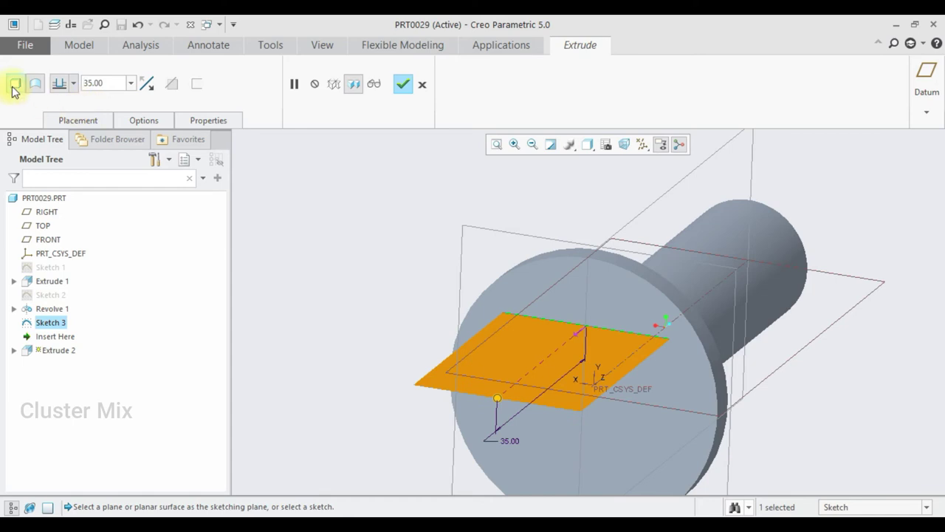
{"action": "left_click", "coordinate": [14, 84]}
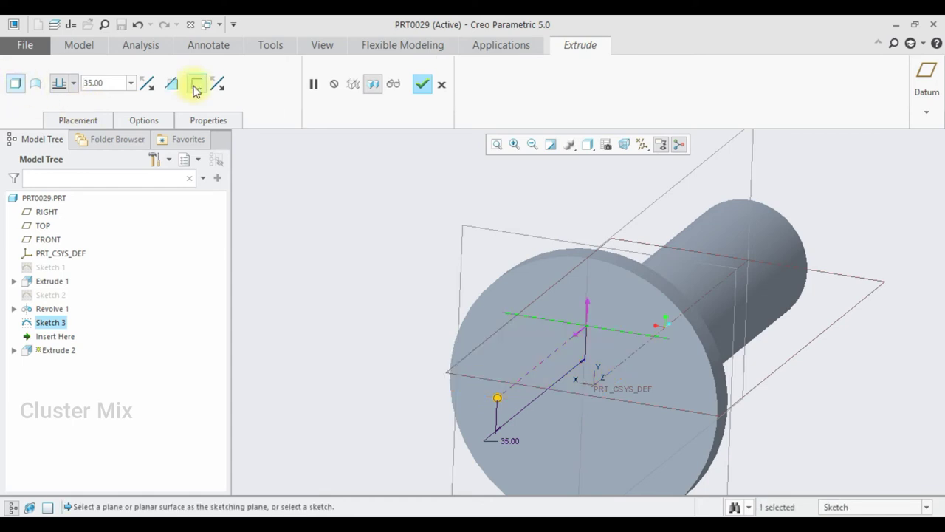
- Thicken the extruded plate to 4 mm
{"action": "left_click", "coordinate": [195, 86]}
{"action": "left_click", "coordinate": [228, 82]}
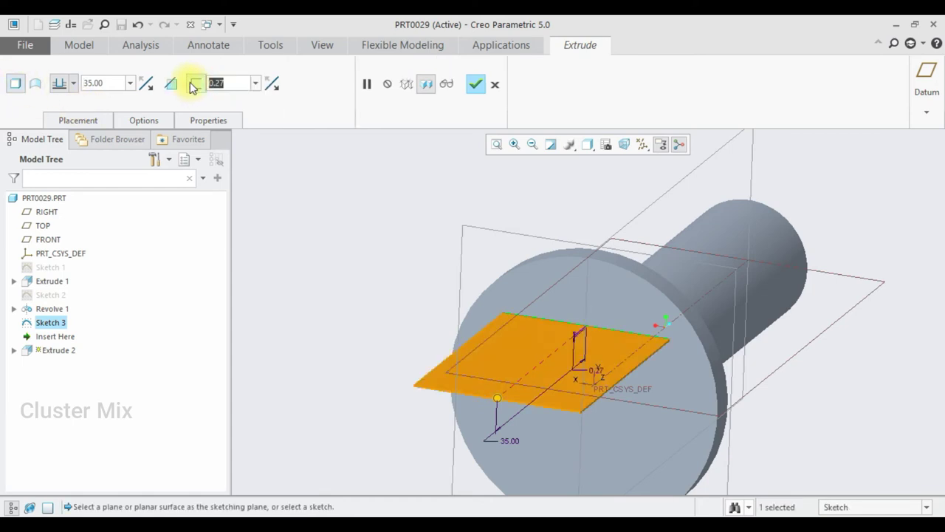
{"action": "type", "text": "4"}
{"action": "key", "text": "Return"}
{"action": "middle_click_drag", "start_coordinate": [633, 246], "coordinate": [669, 272]}
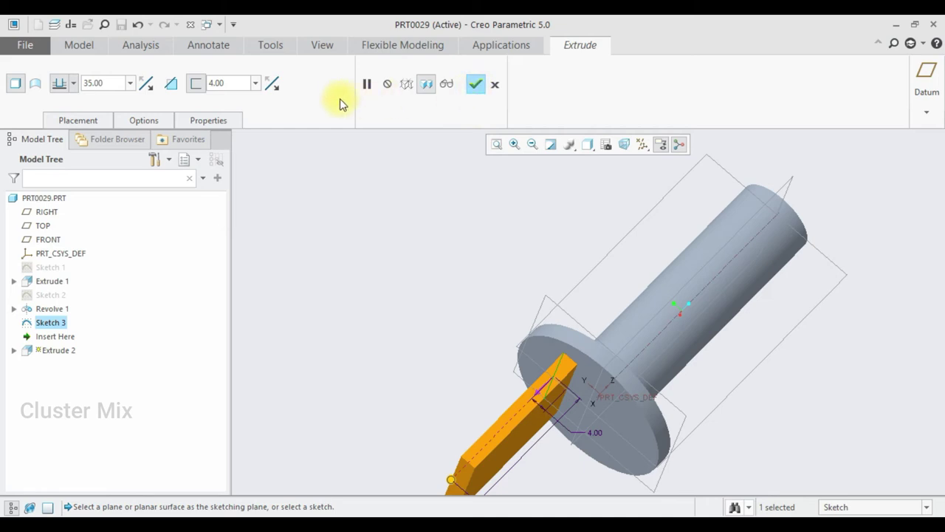
- Switch the side of the sketched line on which the plate's thickness is added and complete the extrusion
{"action": "left_click", "coordinate": [271, 83]}
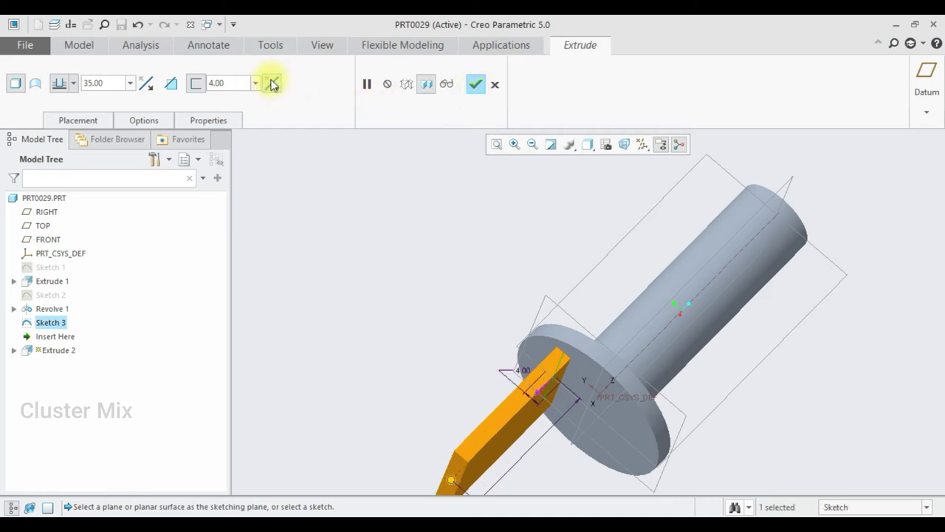
{"action": "left_click", "coordinate": [271, 82]}
{"action": "left_click", "coordinate": [271, 83]}
{"action": "left_click", "coordinate": [271, 82]}
{"action": "left_click", "coordinate": [271, 82]}
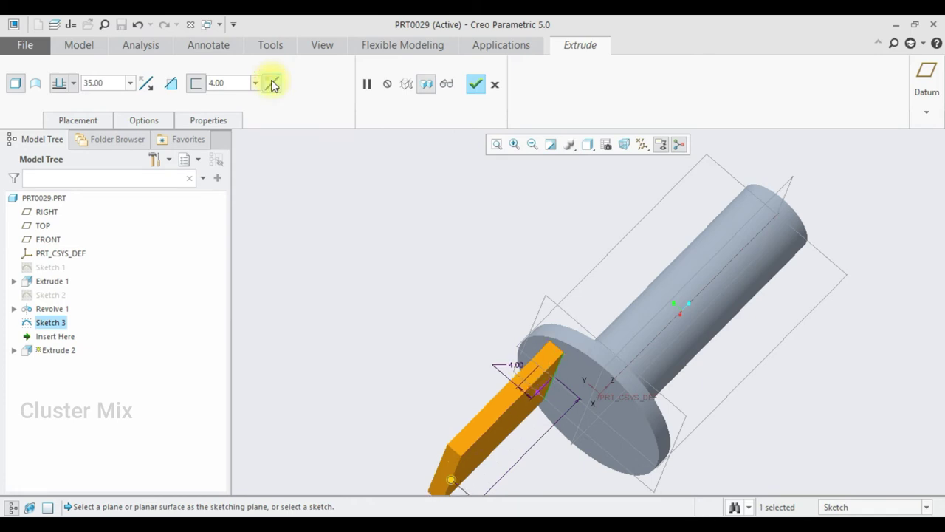
{"action": "left_click", "coordinate": [271, 83]}
{"action": "left_click", "coordinate": [271, 83]}
{"action": "left_click", "coordinate": [475, 84]}
{"action": "middle_click_drag", "start_coordinate": [610, 202], "coordinate": [625, 253]}
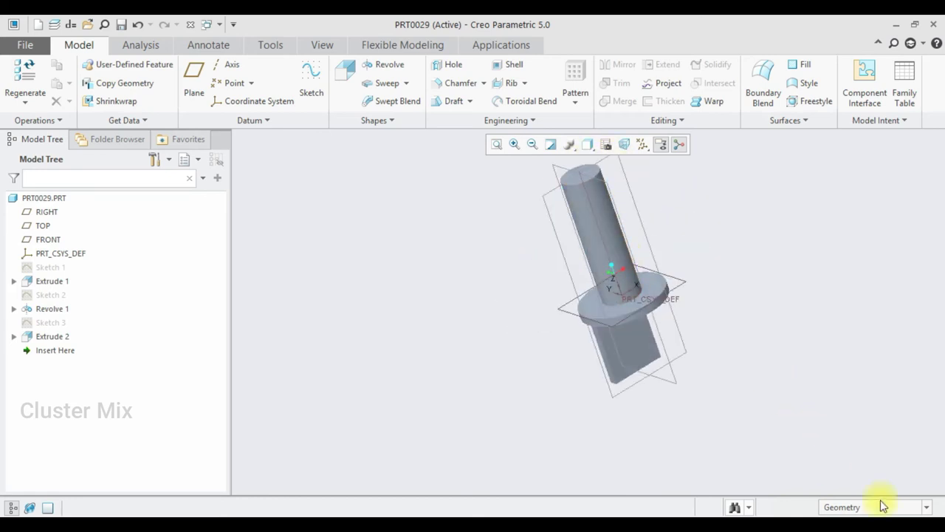
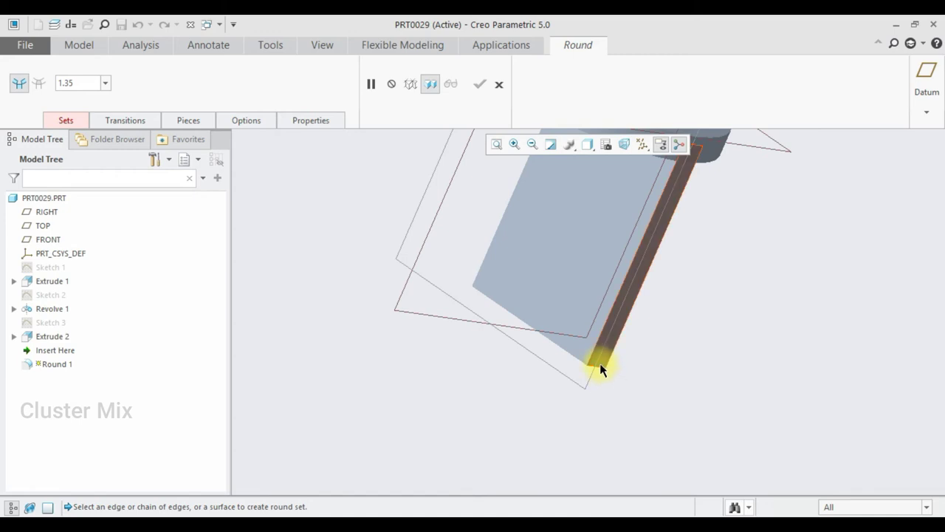
- Apply a full round across the two end edges at the free end of the follower's side plate
{"action": "left_click", "coordinate": [599, 366]}
{"action": "scroll", "coordinate": [672, 350], "scroll_direction": "up", "scroll_amount": 2}
{"action": "middle_click_drag", "start_coordinate": [672, 349], "coordinate": [744, 341]}
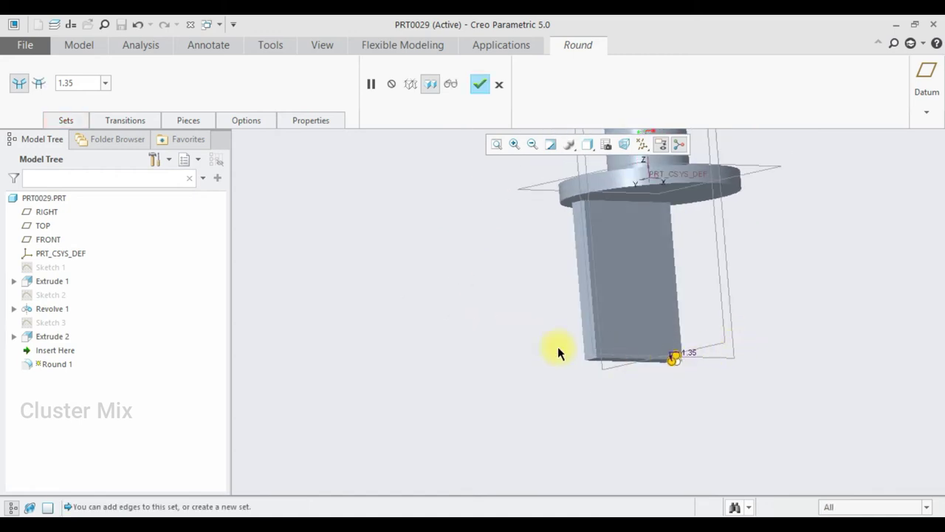
{"action": "scroll", "coordinate": [559, 348], "scroll_direction": "down", "scroll_amount": 2}
{"action": "left_click", "coordinate": [83, 121]}
{"action": "left_click", "coordinate": [150, 245]}
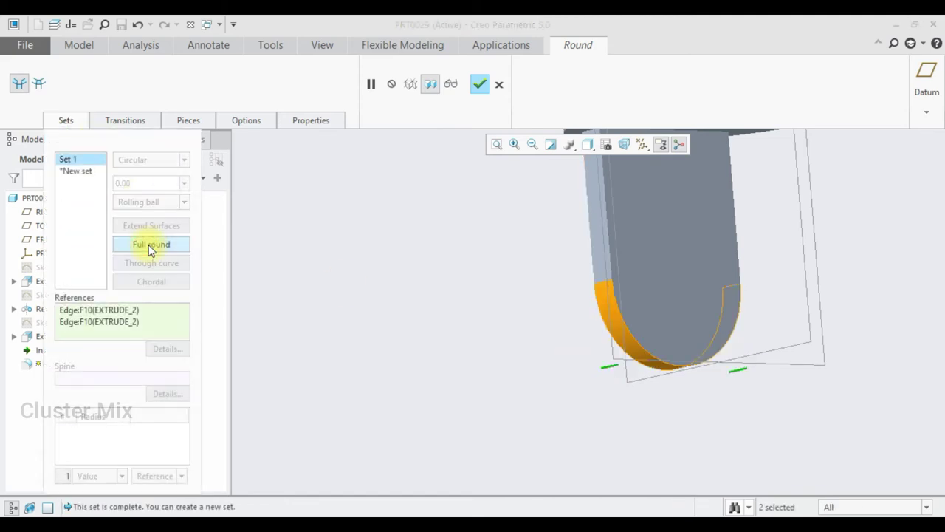
{"action": "left_click", "coordinate": [480, 84]}
{"action": "scroll", "coordinate": [627, 392], "scroll_direction": "up", "scroll_amount": 3}
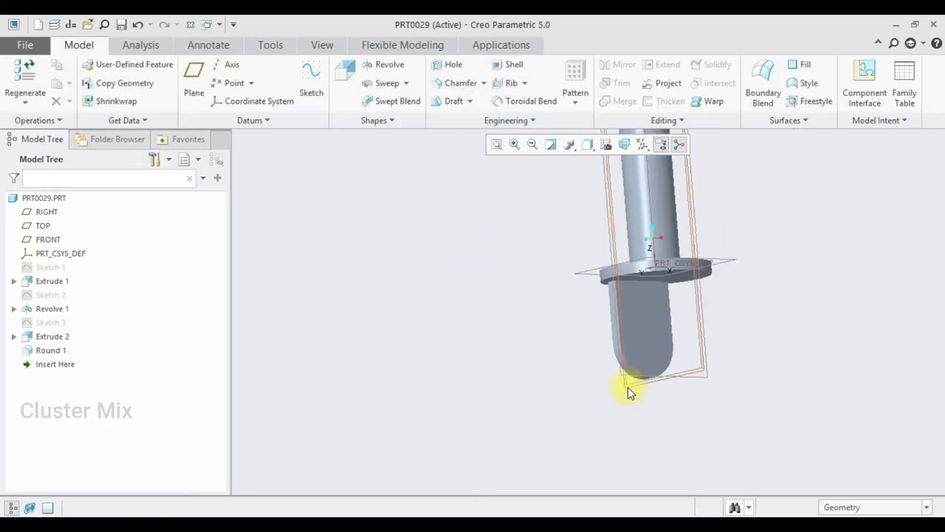
- Sketch a circle about 14 mm in diameter on the side plate's flat face, concentric with its rounded end
{"action": "middle_click_drag", "start_coordinate": [627, 393], "coordinate": [666, 334]}
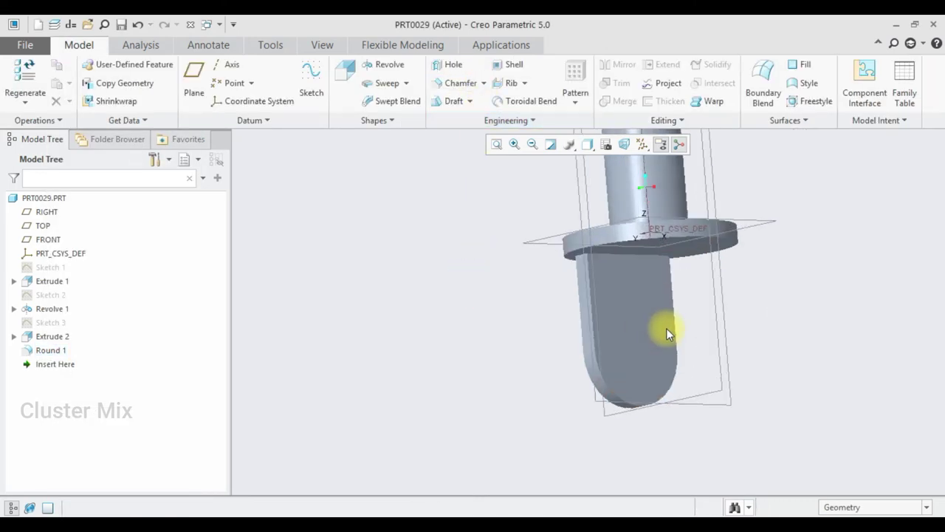
{"action": "left_click", "coordinate": [627, 334]}
{"action": "left_click", "coordinate": [703, 271]}
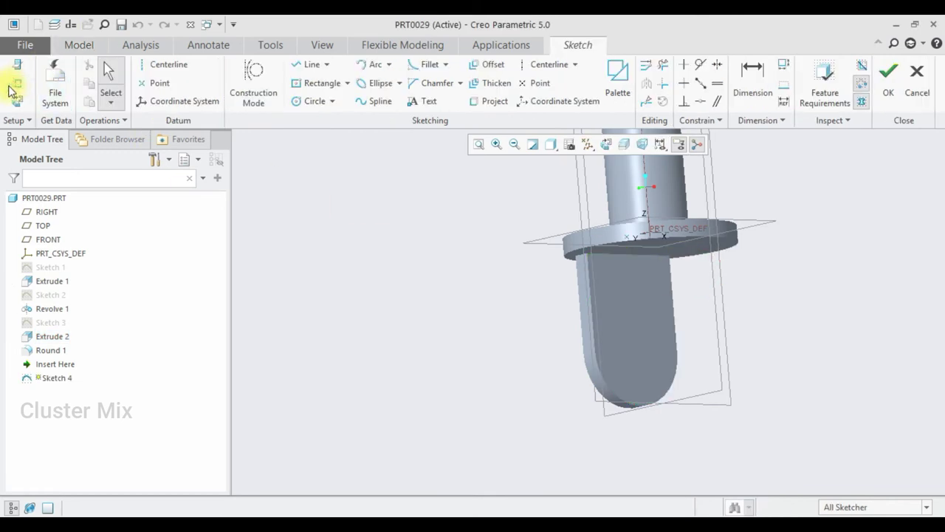
{"action": "left_click", "coordinate": [18, 99]}
{"action": "scroll", "coordinate": [605, 451], "scroll_direction": "up", "scroll_amount": 3}
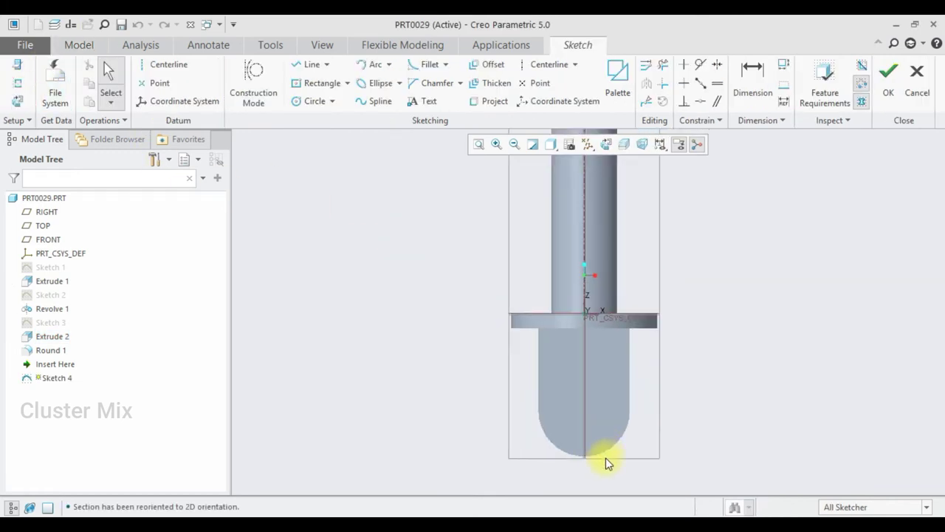
{"action": "left_click", "coordinate": [313, 102]}
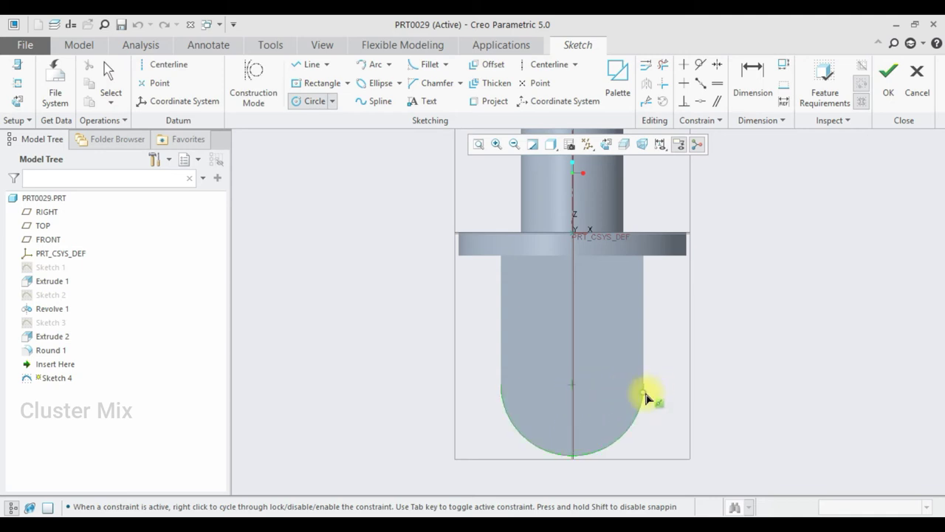
{"action": "left_click", "coordinate": [573, 385]}
{"action": "left_click", "coordinate": [548, 359]}
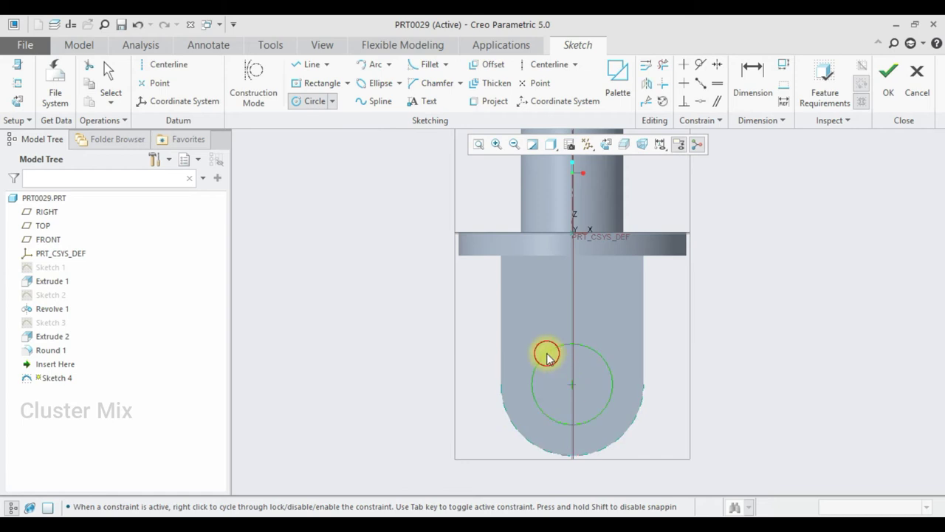
{"action": "middle_click", "coordinate": [552, 354]}
- Set the circle's diameter to 12 mm and finish the sketch
{"action": "double_click", "coordinate": [508, 348]}
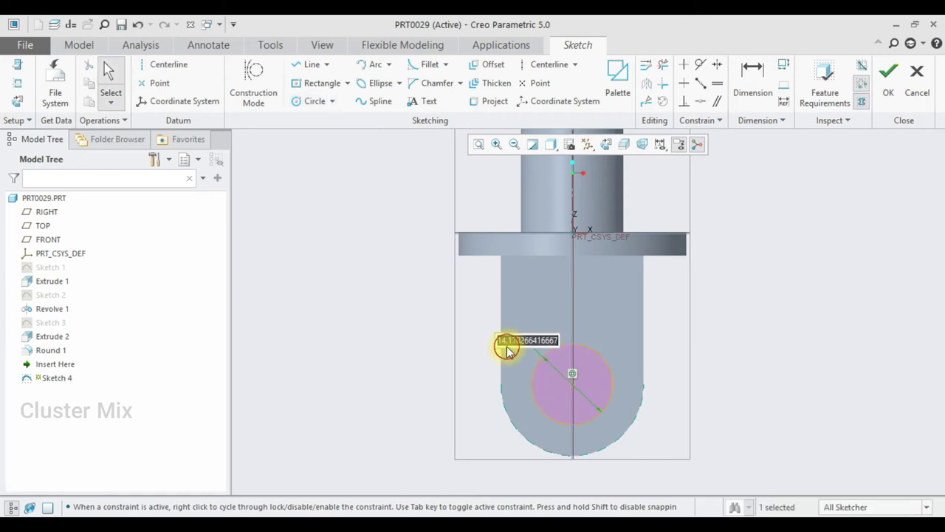
{"action": "type", "text": "12.00"}
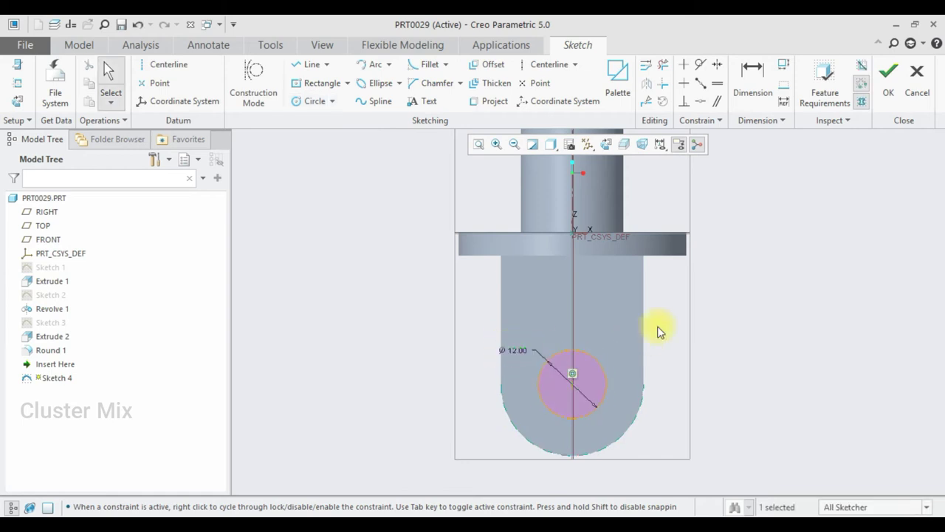
{"action": "left_click", "coordinate": [895, 87]}
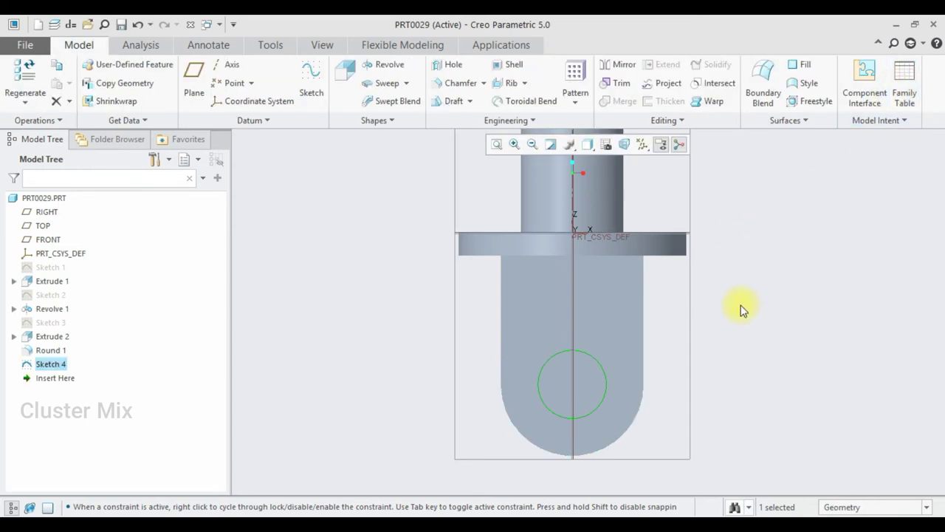
- Extrude the circle as a 20.30 mm deep cut through the side plate to make its hole
{"action": "left_click", "coordinate": [345, 73]}
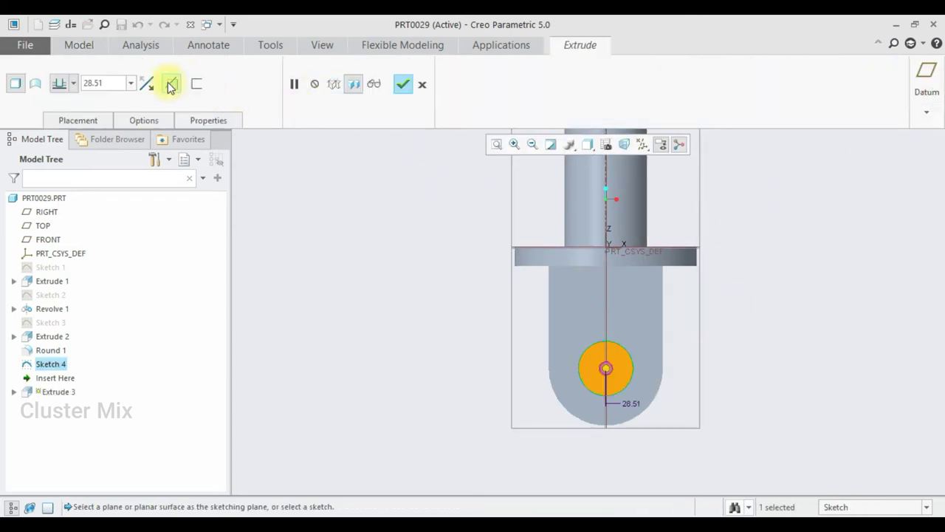
{"action": "left_click", "coordinate": [168, 83]}
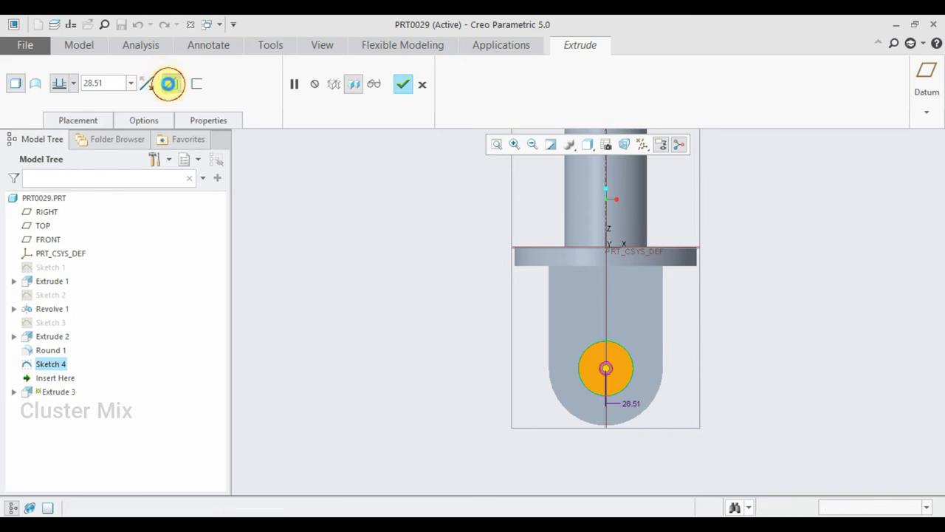
{"action": "middle_click_drag", "start_coordinate": [675, 291], "coordinate": [539, 354]}
{"action": "left_click_drag", "start_coordinate": [522, 368], "coordinate": [731, 365]}
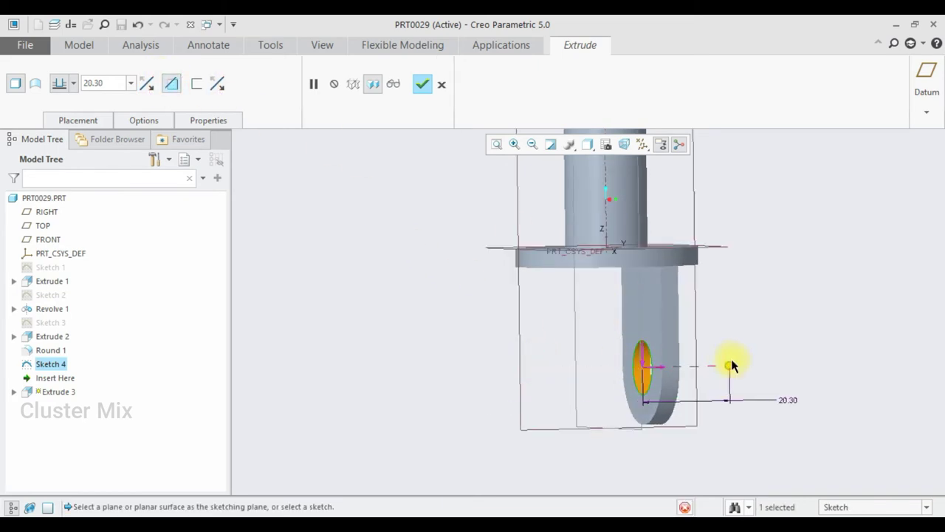
{"action": "left_click", "coordinate": [420, 86]}
{"action": "middle_click_drag", "start_coordinate": [820, 344], "coordinate": [692, 353]}
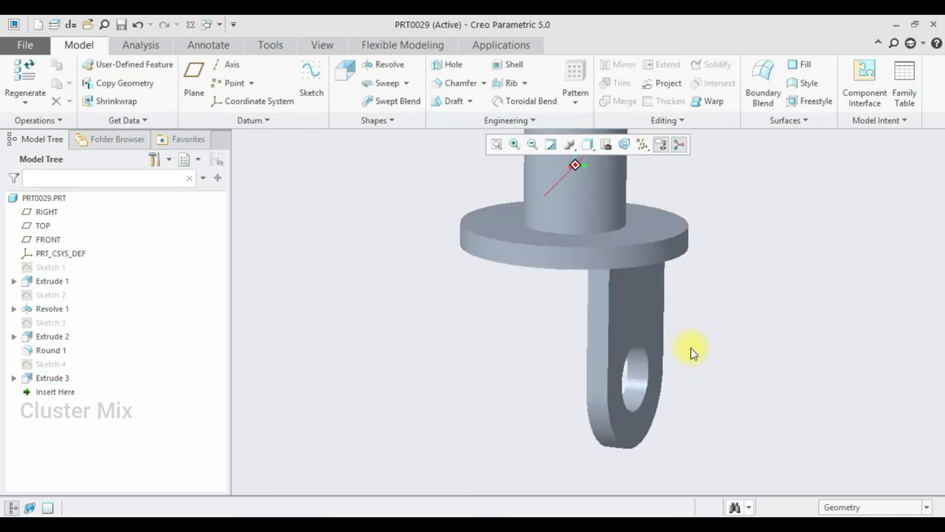
- Mirror the side plate with its full round and hole about the central datum plane parallel to the plate
{"action": "left_click", "coordinate": [52, 378]}
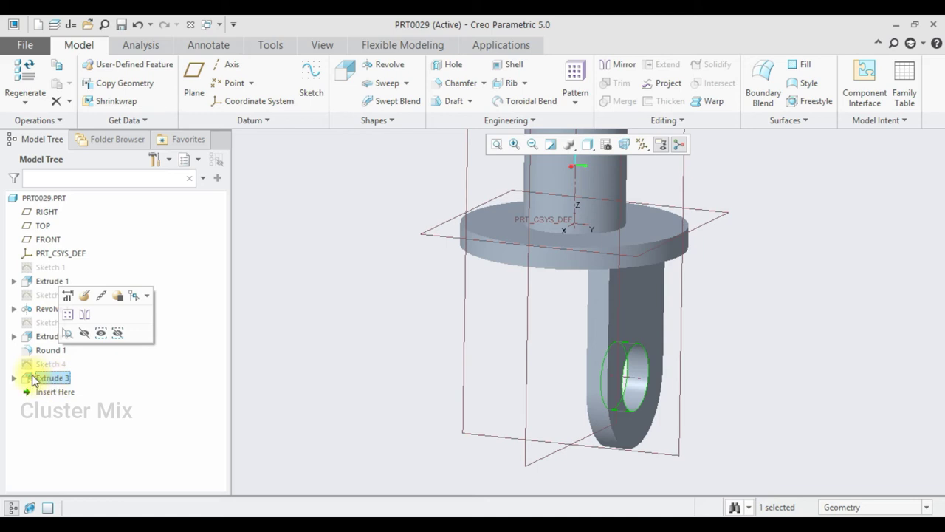
{"action": "left_click", "coordinate": [50, 353], "text": "ctrl"}
{"action": "left_click", "coordinate": [42, 337], "text": "ctrl"}
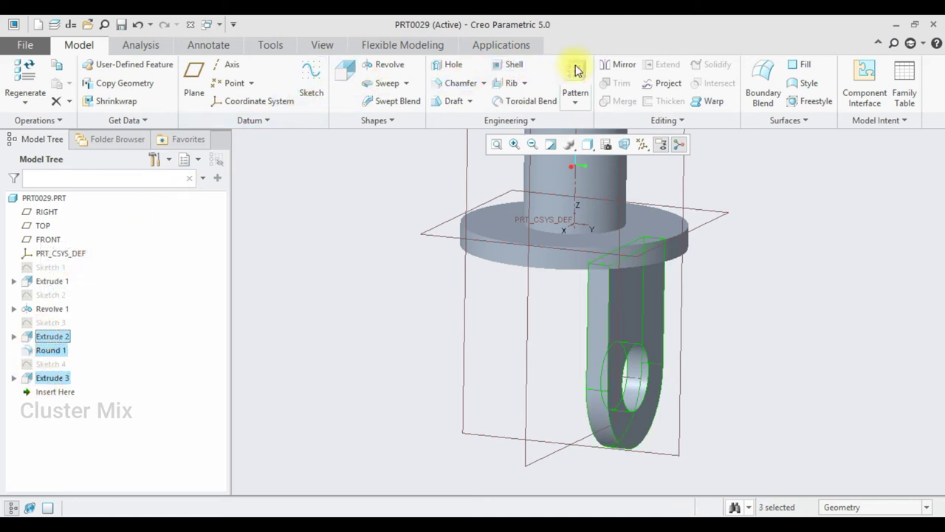
{"action": "left_click", "coordinate": [610, 65]}
{"action": "left_click", "coordinate": [525, 317]}
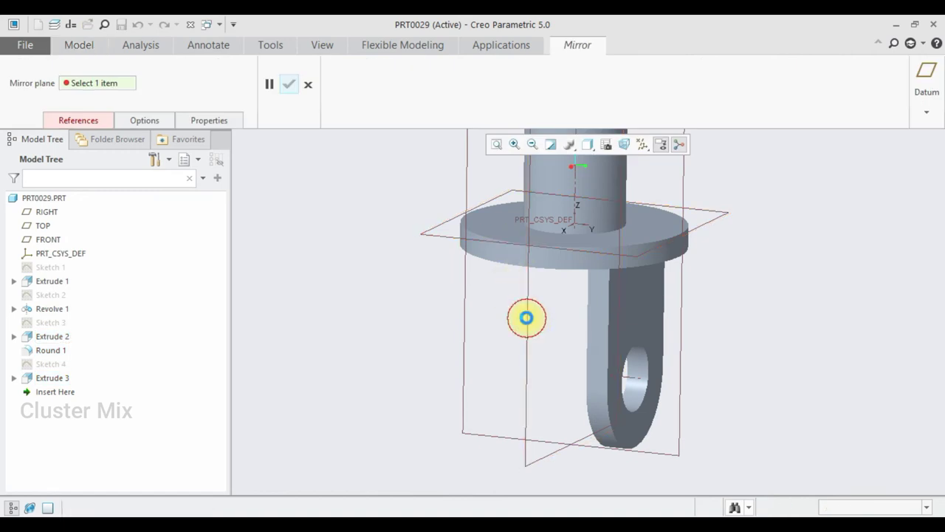
{"action": "left_click", "coordinate": [290, 85]}
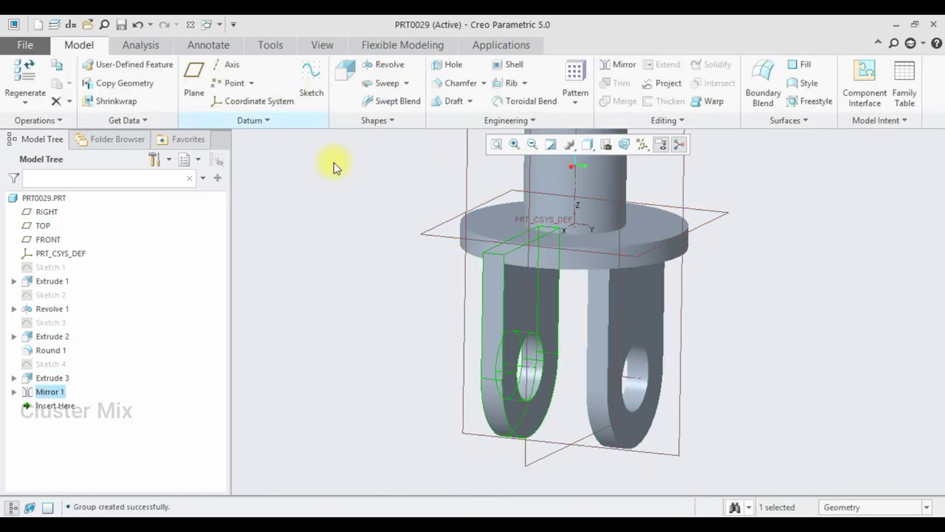
{"action": "scroll", "coordinate": [627, 357], "scroll_direction": "down", "scroll_amount": 5}
{"action": "mouse_move", "coordinate": [637, 324]}
{"action": "middle_mouse_down"}
{"action": "mouse_move", "coordinate": [660, 312]}
{"action": "mouse_move", "coordinate": [549, 306]}
{"action": "mouse_move", "coordinate": [521, 370]}
{"action": "mouse_move", "coordinate": [584, 309]}
{"action": "mouse_move", "coordinate": [652, 371]}
{"action": "mouse_move", "coordinate": [629, 316]}
{"action": "middle_mouse_up"}
{"action": "scroll", "coordinate": [688, 344], "scroll_direction": "up", "scroll_amount": 4}
- Save a copy of the part as followerprt in the desktop folder "cam and follower mechanism"
{"action": "left_click", "coordinate": [867, 497]}
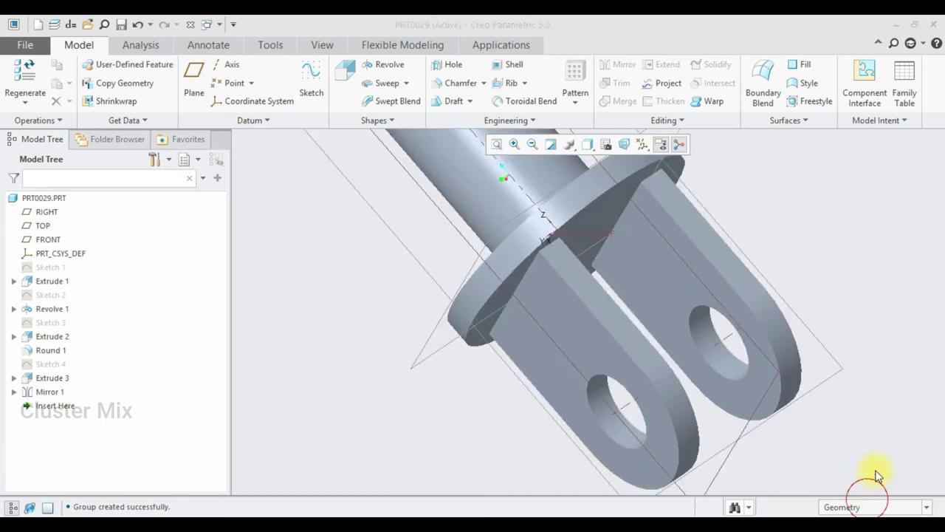
{"action": "left_click", "coordinate": [25, 44]}
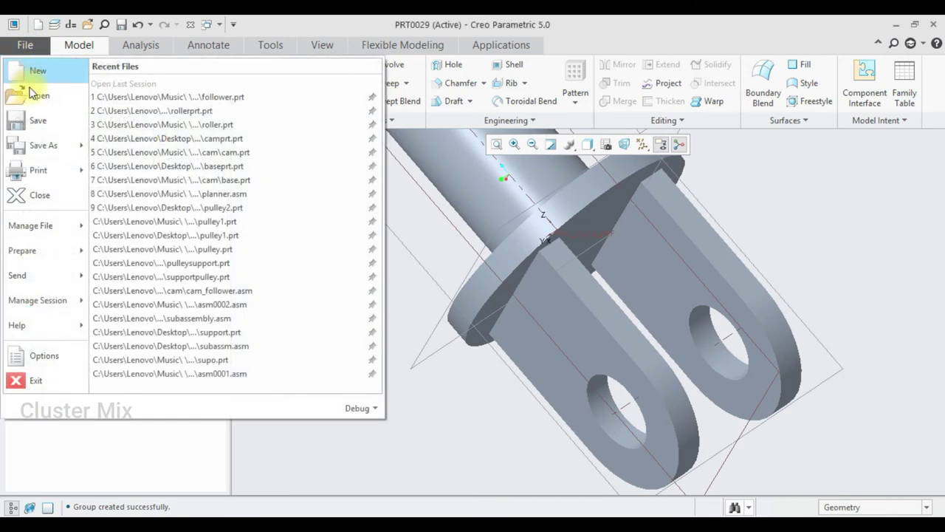
{"action": "left_click", "coordinate": [33, 145]}
{"action": "left_click", "coordinate": [245, 157]}
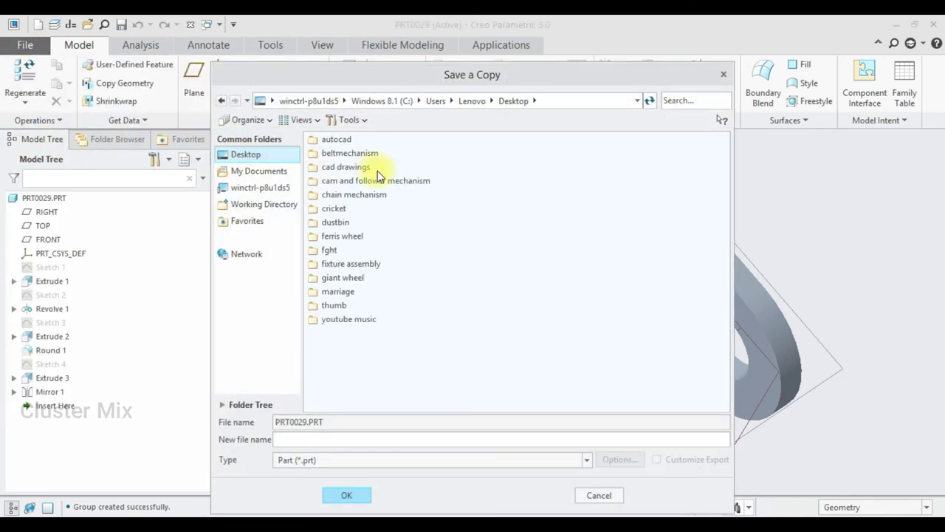
{"action": "double_click", "coordinate": [355, 190]}
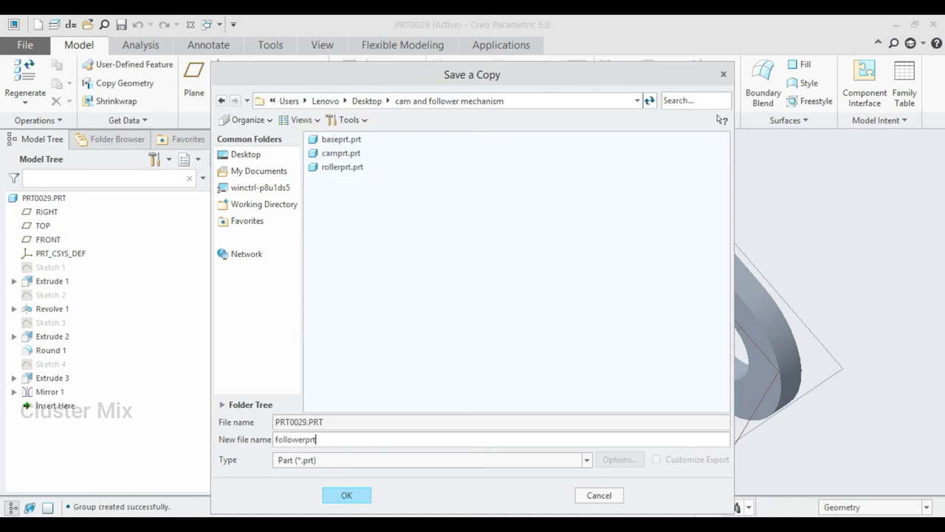
{"action": "left_click", "coordinate": [347, 496]}
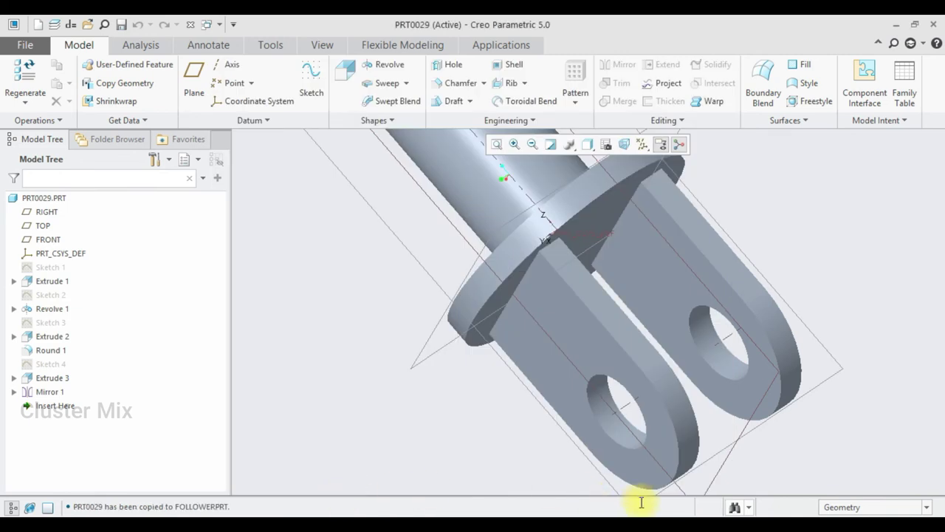
{"action": "left_click", "coordinate": [864, 508]}
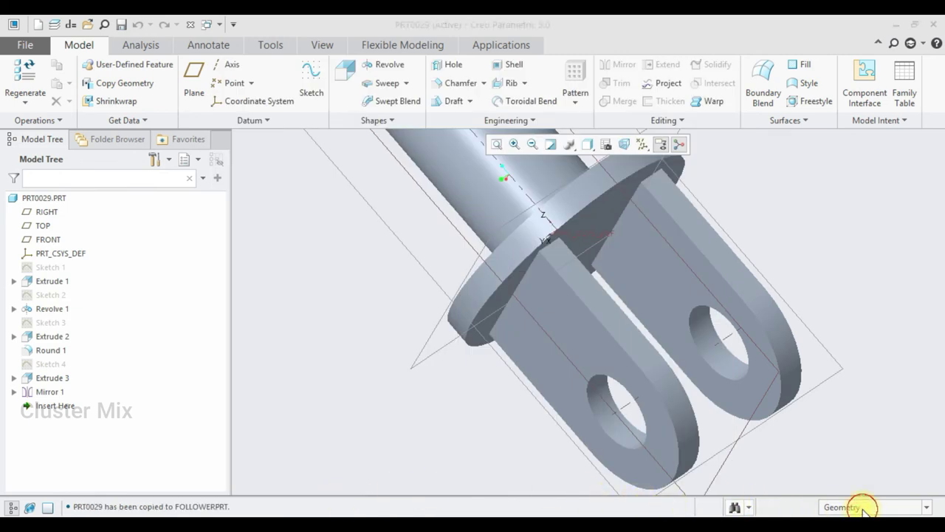
- Close the part and create the design assembly asm0001 from the mmns_asm_design template instead of the default one
{"action": "left_click", "coordinate": [196, 27]}
{"action": "left_click", "coordinate": [9, 71]}
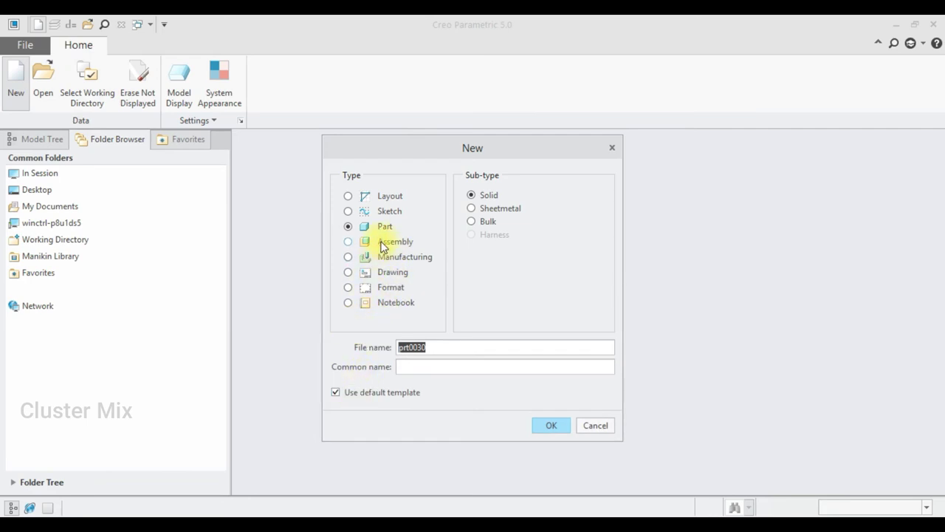
{"action": "left_click", "coordinate": [381, 243]}
{"action": "left_click", "coordinate": [338, 393]}
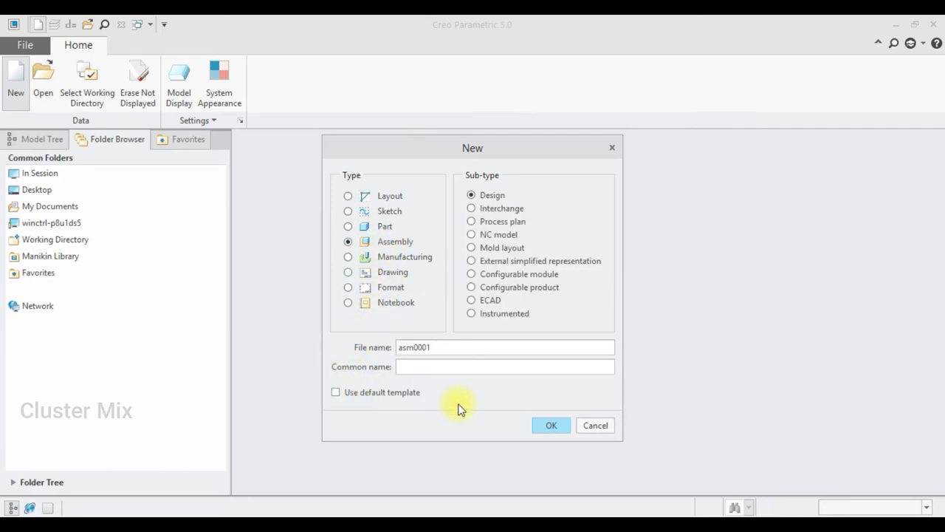
{"action": "left_click", "coordinate": [552, 426]}
{"action": "left_click_drag", "start_coordinate": [591, 217], "coordinate": [589, 228]}
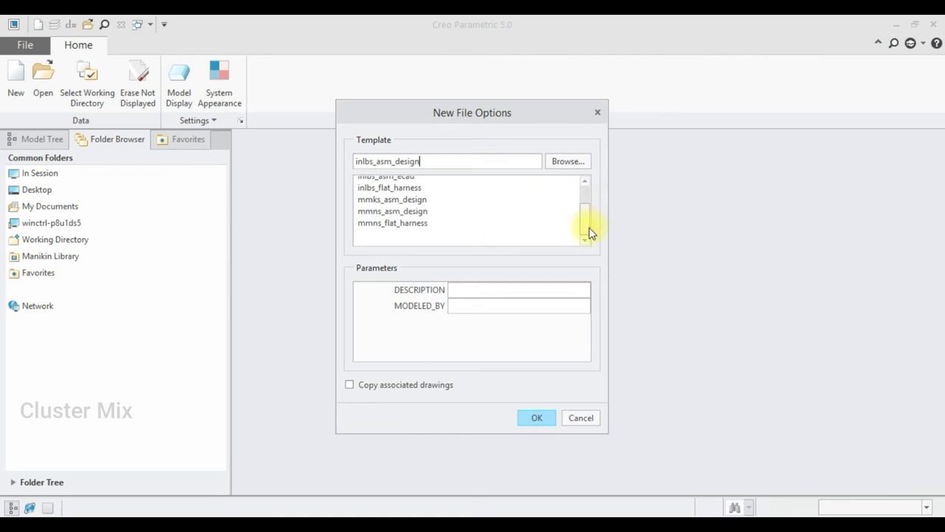
{"action": "double_click", "coordinate": [401, 215]}
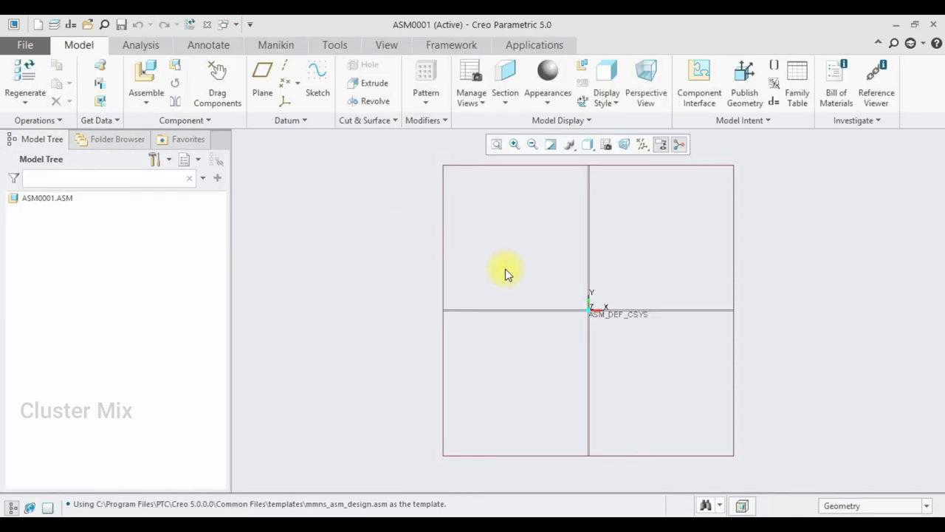
- Insert followerprt.prt from the desktop folder "cam and follower mechanism" into the assembly
{"action": "left_click", "coordinate": [142, 71]}
{"action": "left_click", "coordinate": [235, 215]}
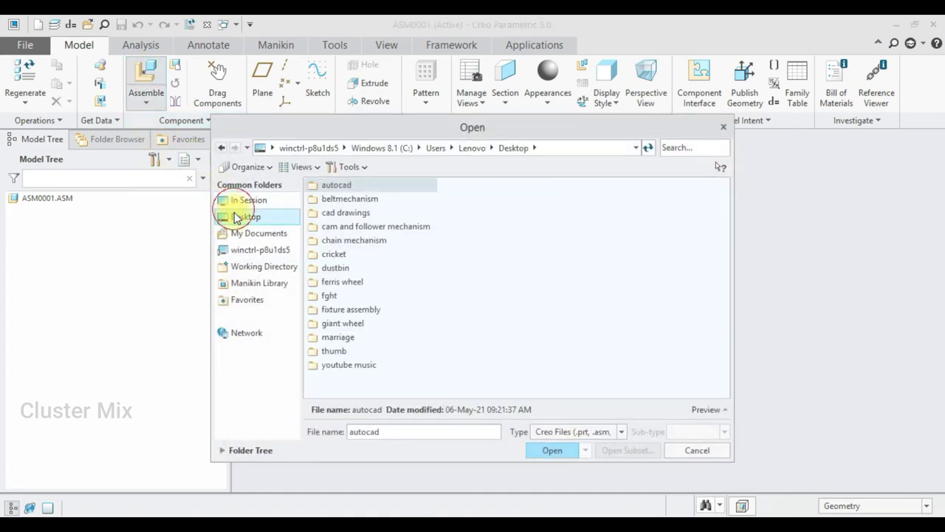
{"action": "double_click", "coordinate": [365, 225]}
{"action": "double_click", "coordinate": [348, 213]}
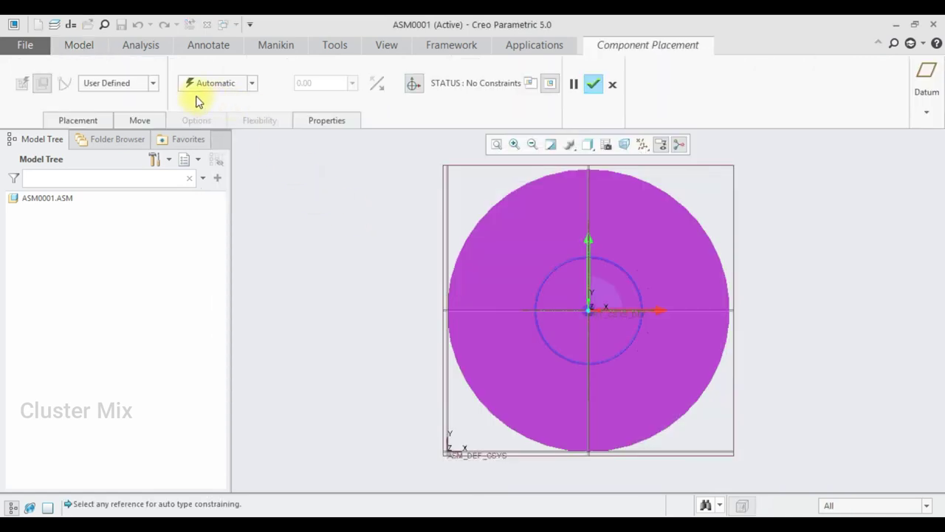
- Constrain the follower with a Fix constraint at its current position and complete the placement
{"action": "left_click", "coordinate": [212, 83]}
{"action": "left_click", "coordinate": [226, 210]}
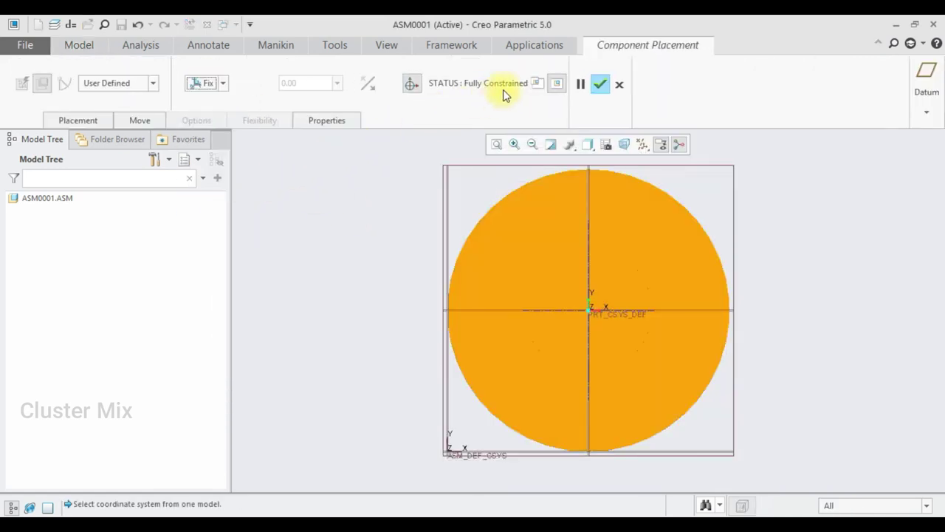
{"action": "left_click", "coordinate": [602, 86]}
- Insert rollerprt.prt from the "cam and follower mechanism" folder into the assembly and set its connection type to Pin
{"action": "key", "text": "ctrl+d"}
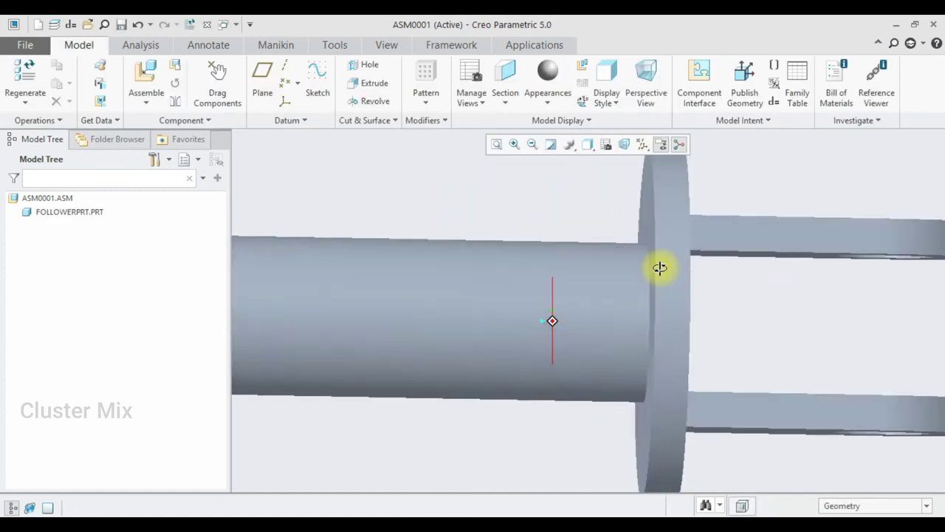
{"action": "left_click", "coordinate": [144, 70]}
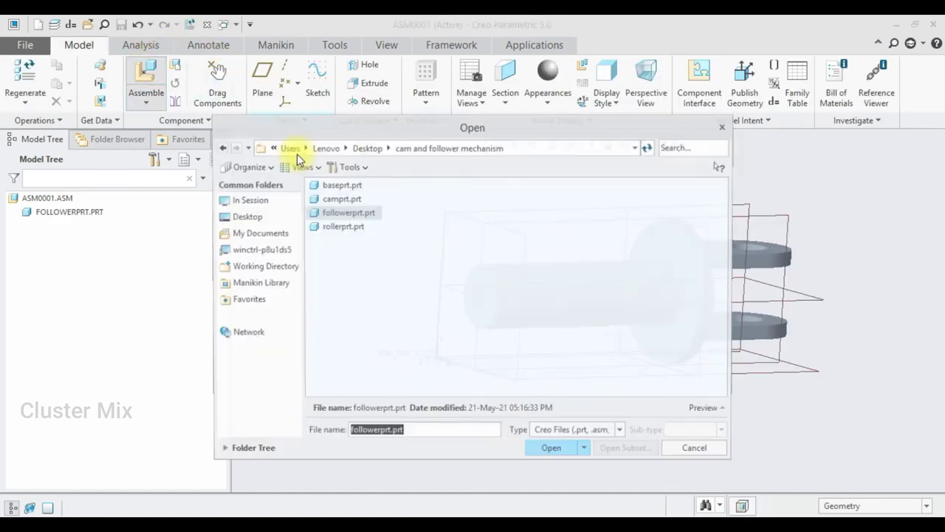
{"action": "double_click", "coordinate": [332, 227]}
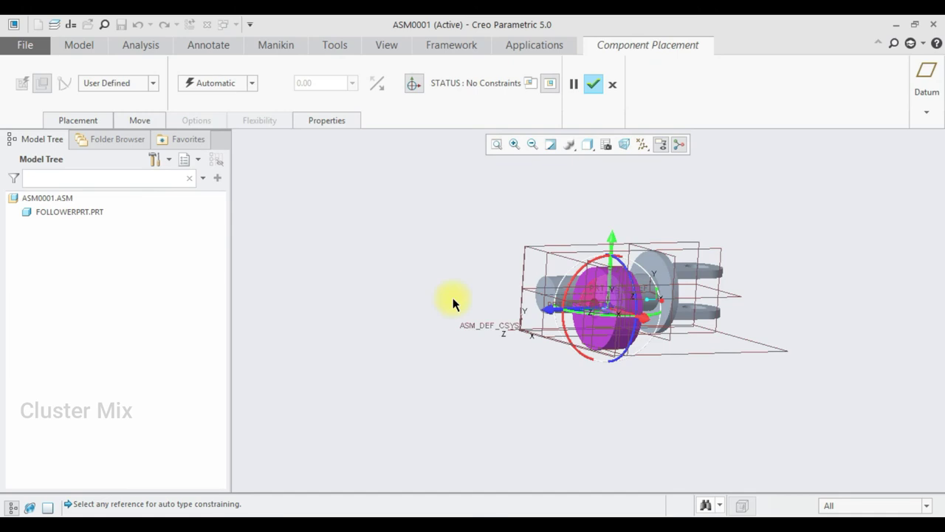
{"action": "left_click", "coordinate": [140, 87]}
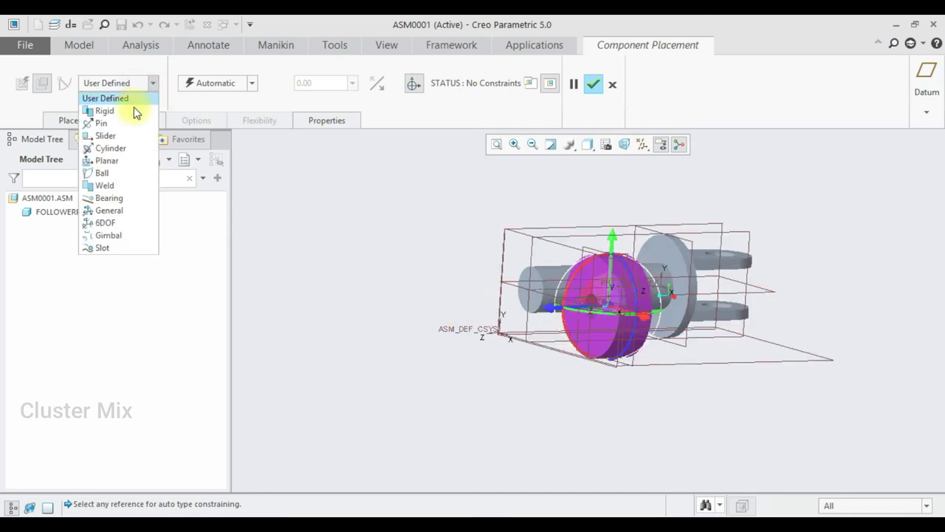
{"action": "left_click", "coordinate": [131, 123]}
- Define the Pin's axis alignment by matching the roller's centre axis to the axis of the follower's fork hole
{"action": "scroll", "coordinate": [633, 310], "scroll_direction": "up", "scroll_amount": 8}
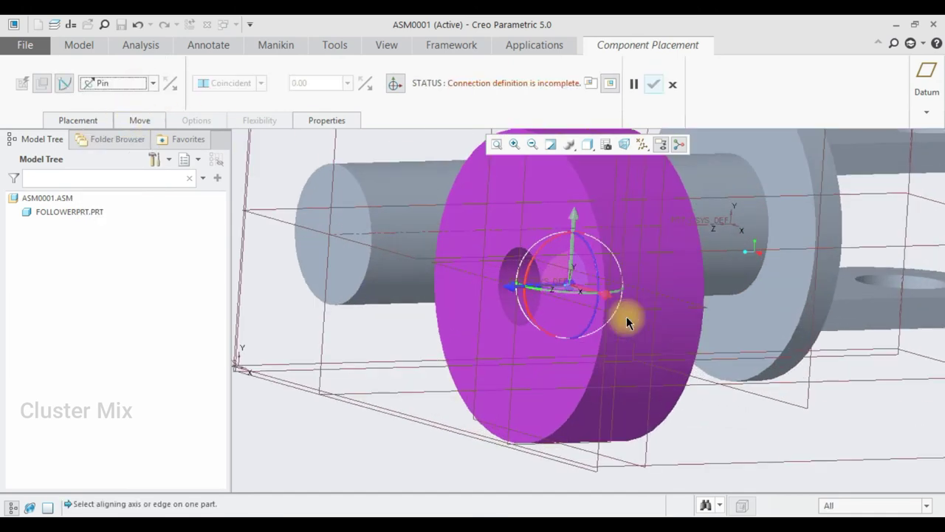
{"action": "left_click", "coordinate": [547, 313]}
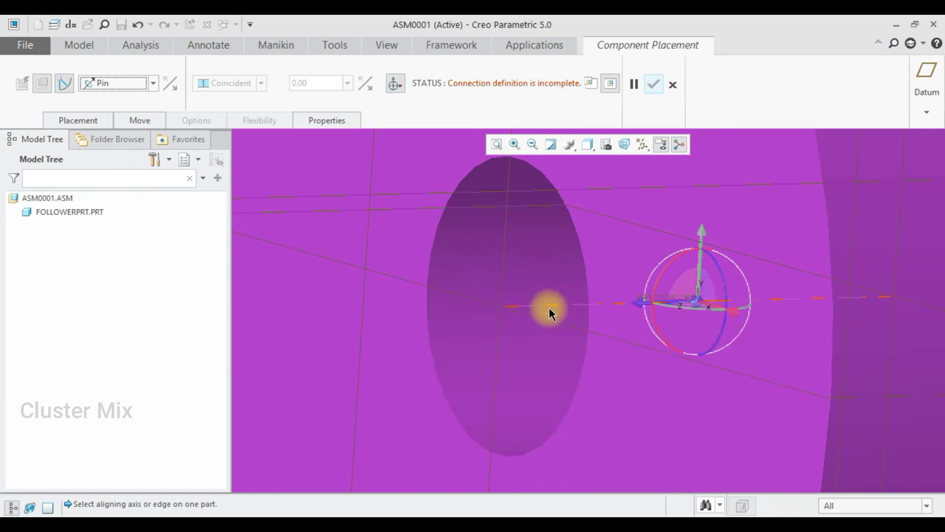
{"action": "scroll", "coordinate": [437, 316], "scroll_direction": "down", "scroll_amount": 8}
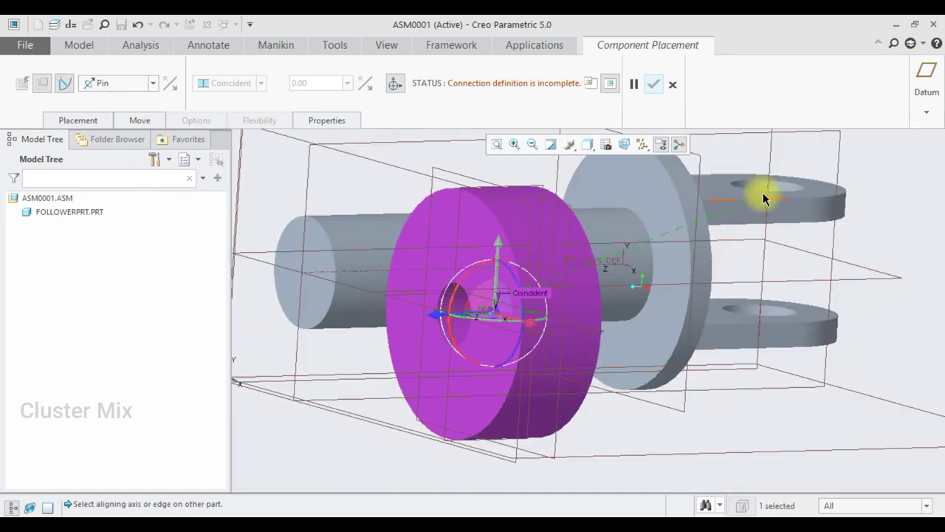
{"action": "scroll", "coordinate": [772, 180], "scroll_direction": "up", "scroll_amount": 7}
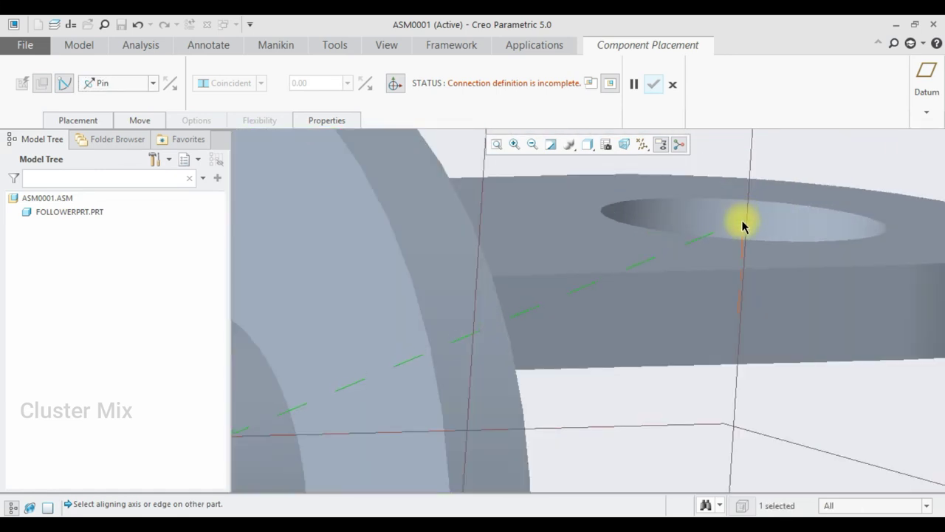
{"action": "left_click", "coordinate": [743, 220]}
{"action": "scroll", "coordinate": [695, 262], "scroll_direction": "down", "scroll_amount": 7}
- Slide the roller along its pin axis until it is well clear of the follower's fork
{"action": "middle_click_drag", "start_coordinate": [661, 269], "coordinate": [667, 348]}
{"action": "scroll", "coordinate": [655, 342], "scroll_direction": "down", "scroll_amount": 5}
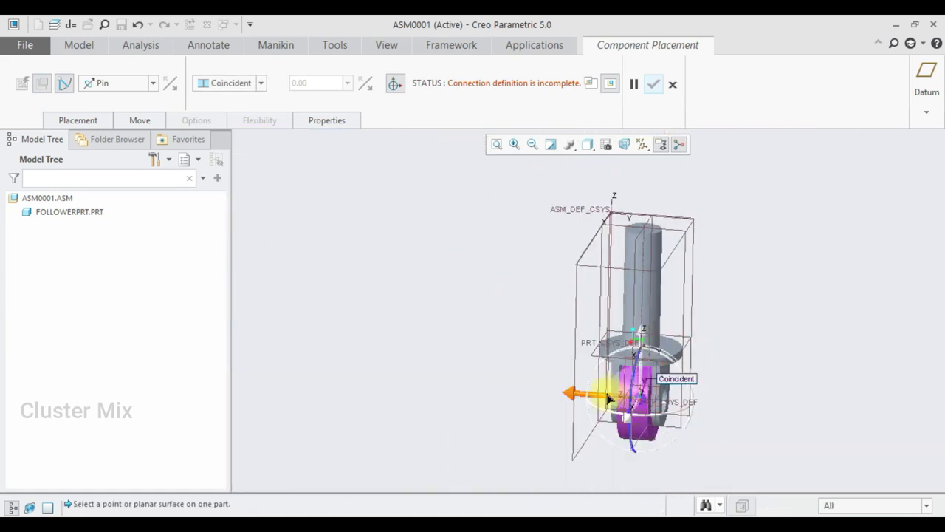
{"action": "left_click_drag", "start_coordinate": [590, 396], "coordinate": [425, 363]}
{"action": "scroll", "coordinate": [457, 352], "scroll_direction": "up", "scroll_amount": 5}
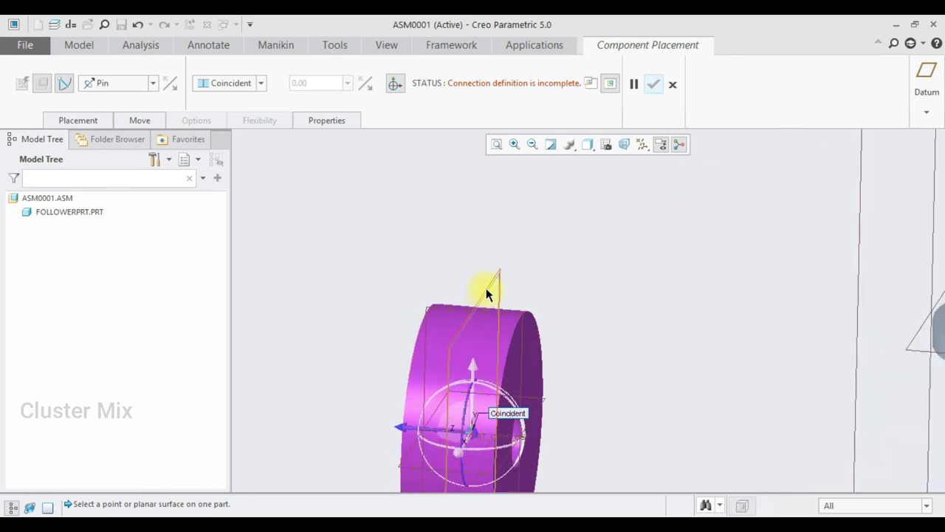
- Set the Pin translation by making the roller's FRONT plane coincident with the follower's TOP plane, and complete the placement
{"action": "left_click", "coordinate": [77, 120]}
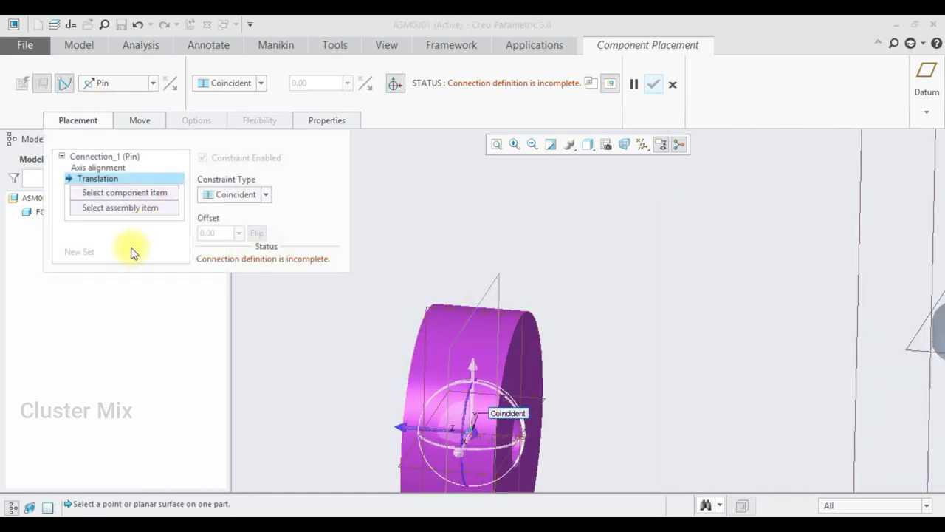
{"action": "left_click", "coordinate": [494, 281]}
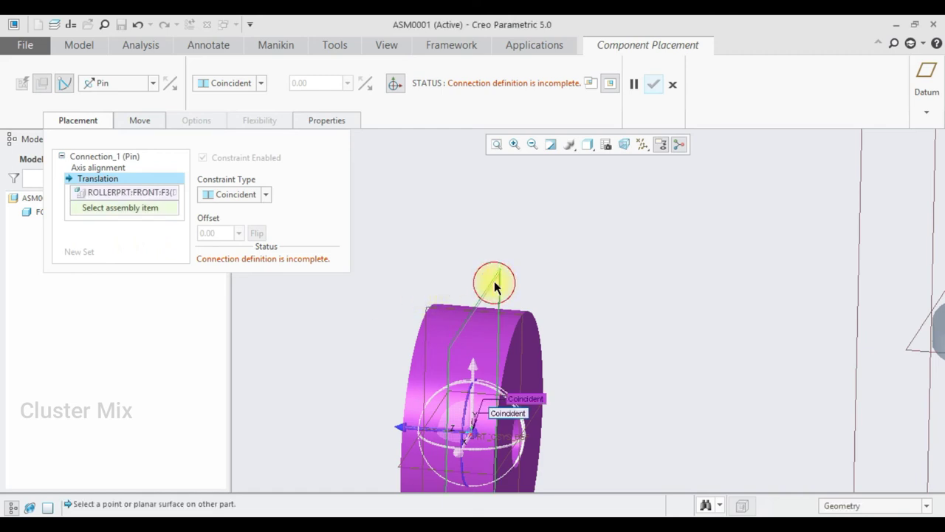
{"action": "scroll", "coordinate": [549, 321], "scroll_direction": "down", "scroll_amount": 5}
{"action": "scroll", "coordinate": [699, 221], "scroll_direction": "up", "scroll_amount": 3}
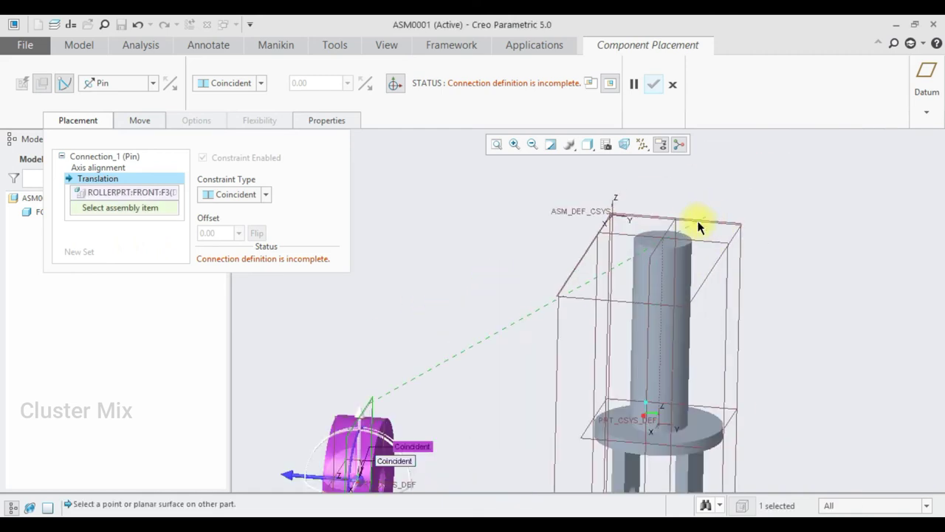
{"action": "left_click", "coordinate": [668, 226]}
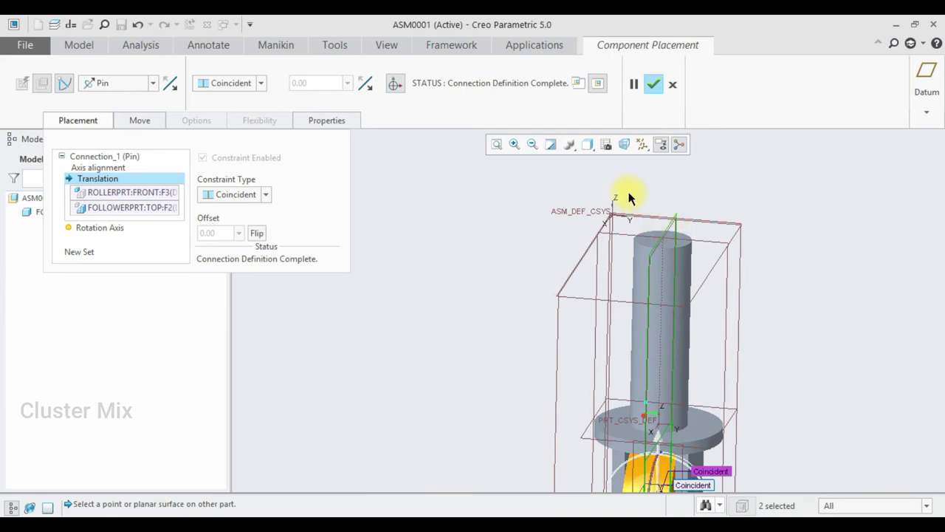
{"action": "scroll", "coordinate": [627, 194], "scroll_direction": "down", "scroll_amount": 3}
{"action": "scroll", "coordinate": [625, 291], "scroll_direction": "up", "scroll_amount": 4}
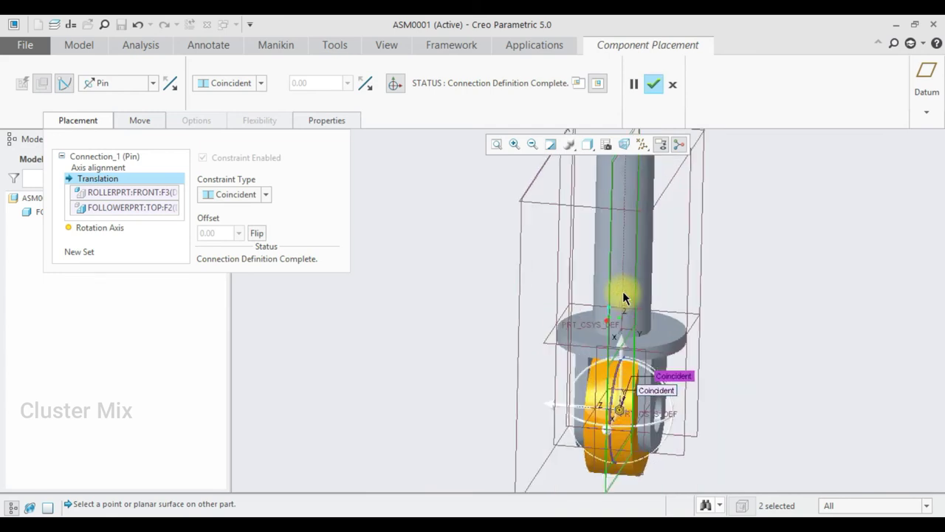
{"action": "left_click", "coordinate": [655, 84]}
- Save a copy of the assembly as followerassm in "cam and follower mechanism", reusing the follower and roller parts
{"action": "left_click", "coordinate": [15, 45]}
{"action": "left_click", "coordinate": [37, 145]}
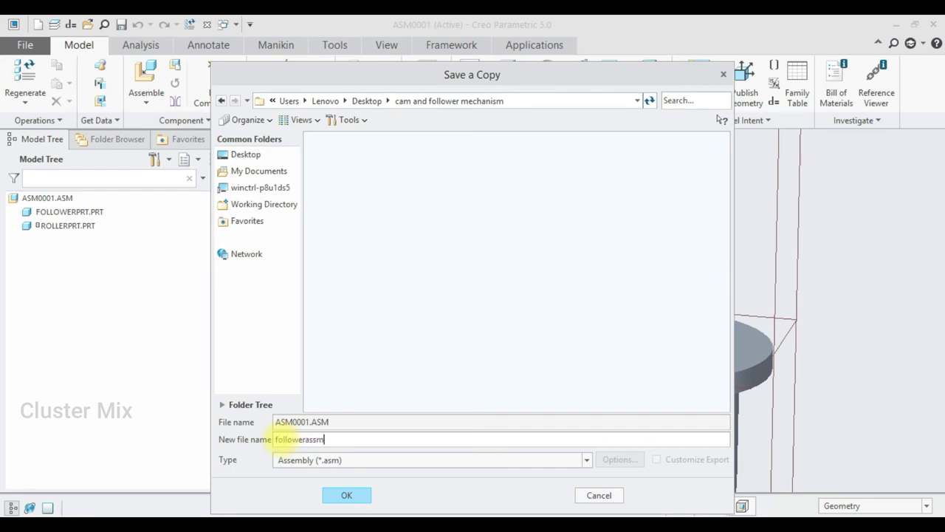
{"action": "left_click", "coordinate": [346, 495]}
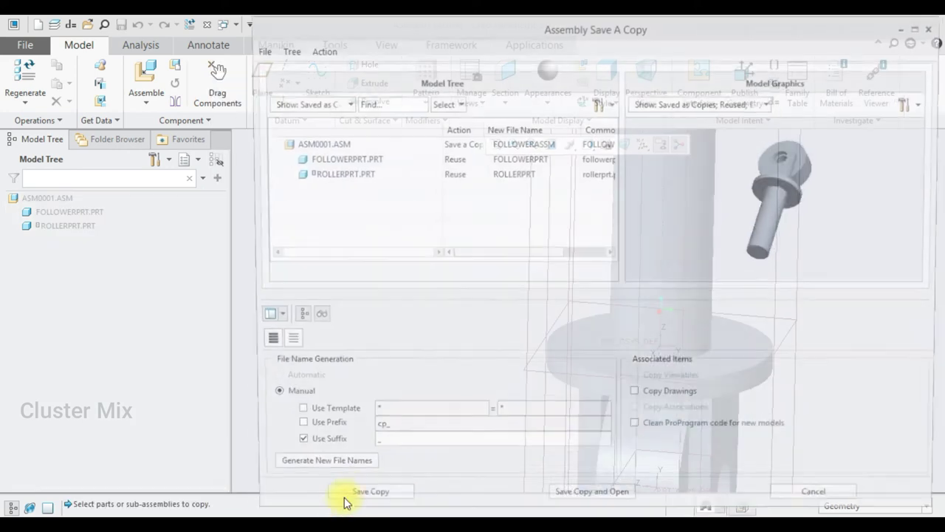
{"action": "left_click", "coordinate": [361, 503]}
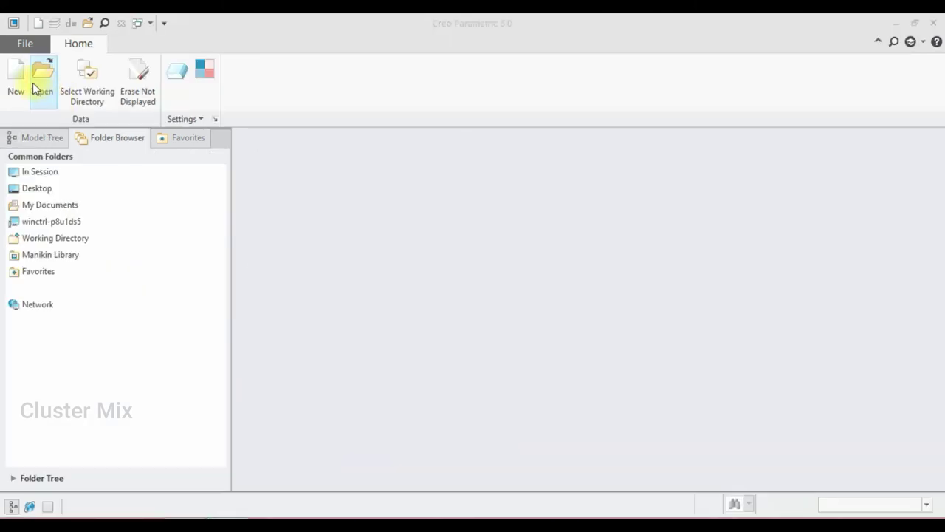
{"action": "left_click", "coordinate": [15, 74]}
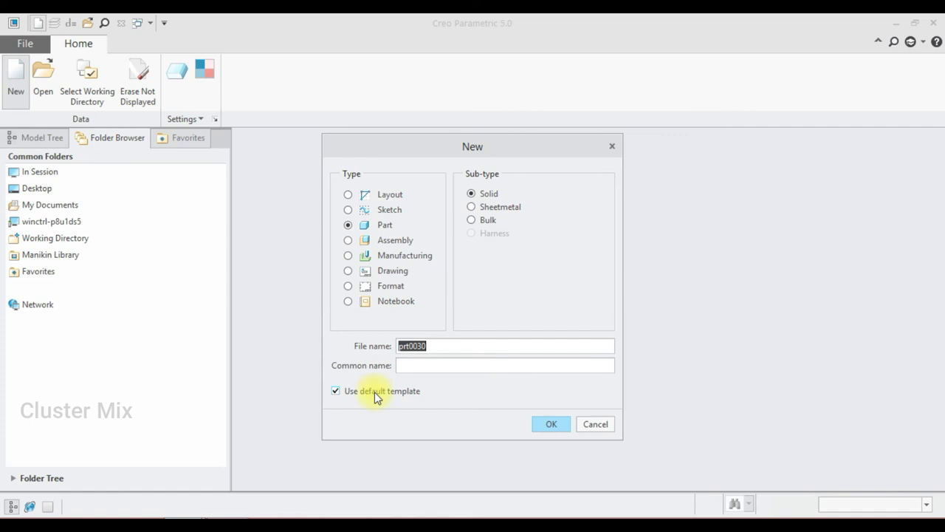
{"action": "left_click", "coordinate": [540, 422]}
{"action": "left_click", "coordinate": [587, 228]}
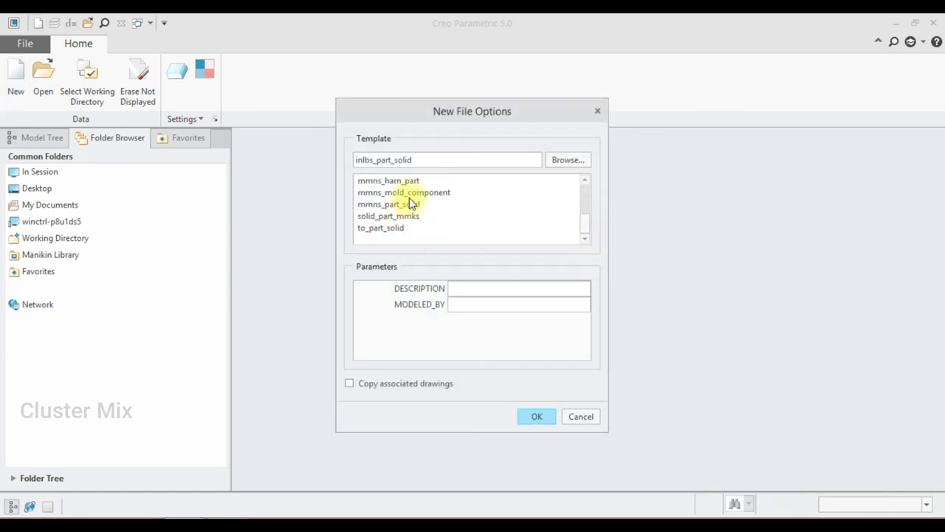
{"action": "left_click", "coordinate": [596, 112]}
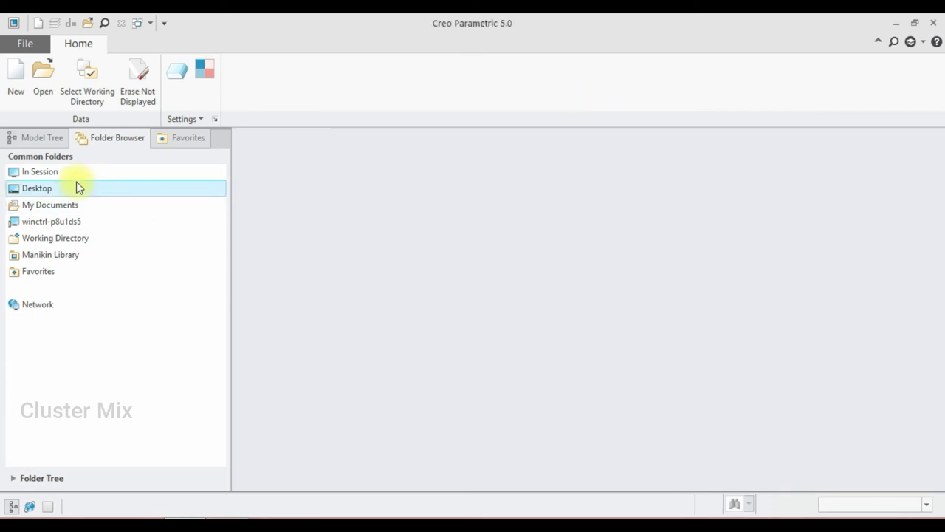
- Create the design assembly asm0004 from the mmns_asm_design template instead of the default one
{"action": "left_click", "coordinate": [14, 80]}
{"action": "left_click", "coordinate": [366, 240]}
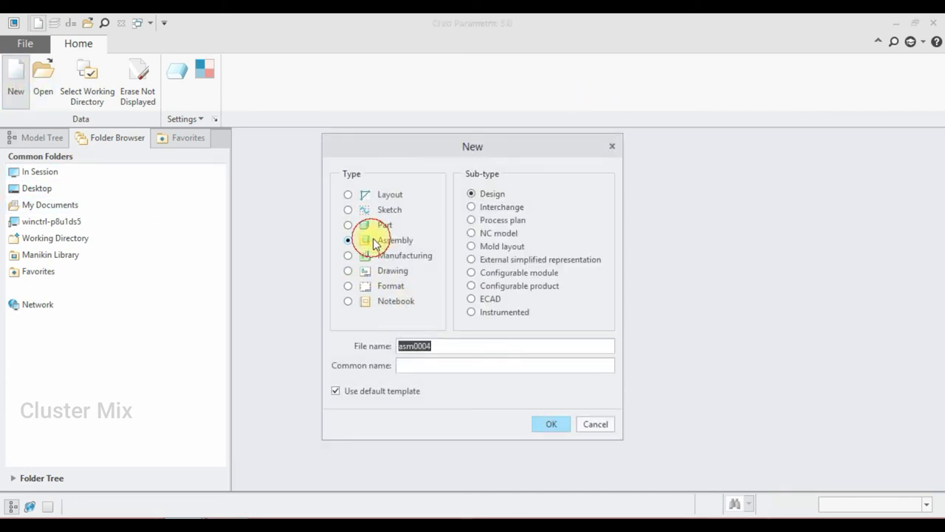
{"action": "left_click", "coordinate": [378, 392]}
{"action": "left_click", "coordinate": [546, 419]}
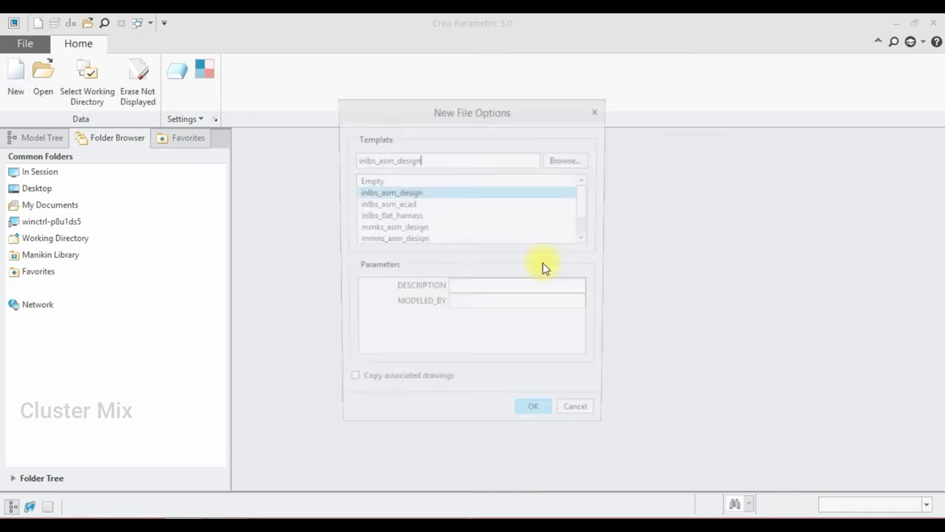
{"action": "scroll", "coordinate": [583, 204], "scroll_direction": "down", "scroll_amount": 1}
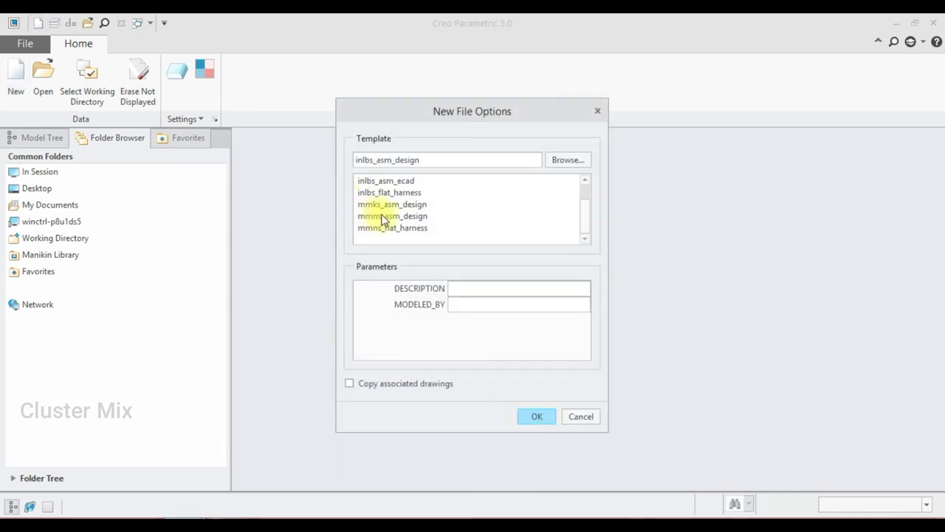
{"action": "double_click", "coordinate": [379, 214]}
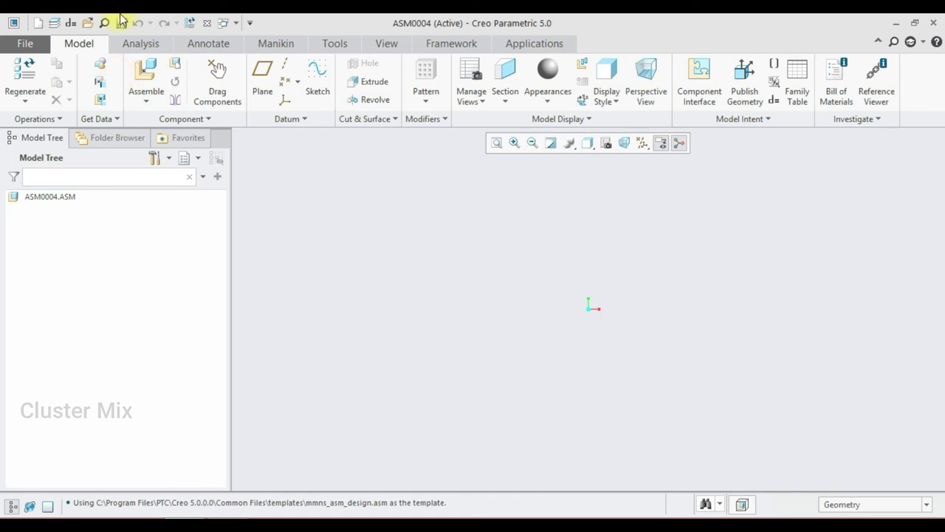
- Insert baseprt.prt from the desktop folder "cam and follower mechanism" into the new assembly
{"action": "left_click", "coordinate": [150, 72]}
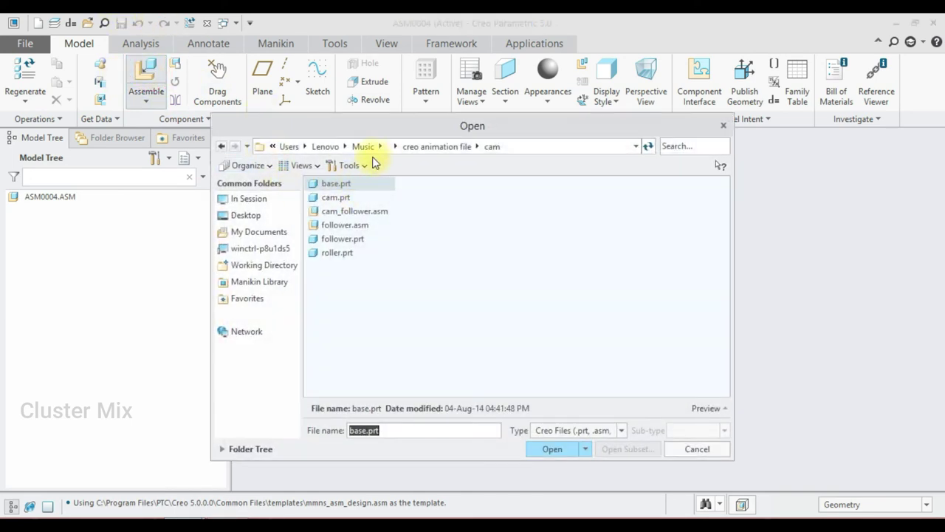
{"action": "left_click", "coordinate": [242, 217]}
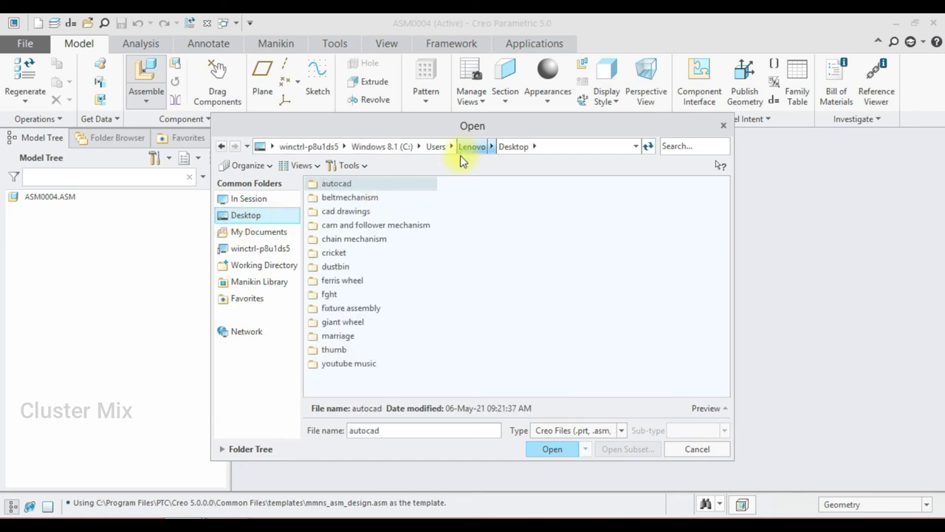
{"action": "double_click", "coordinate": [342, 227]}
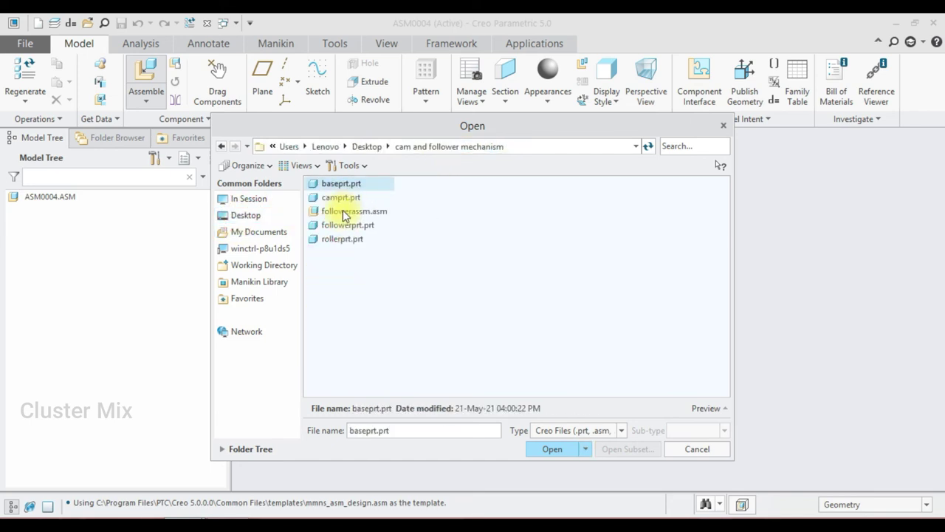
{"action": "left_click", "coordinate": [344, 214]}
{"action": "double_click", "coordinate": [348, 184]}
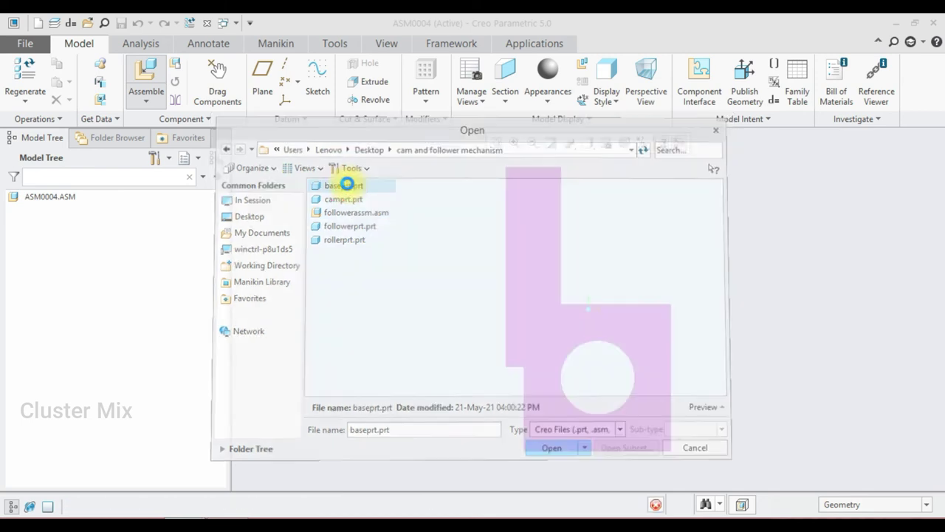
- Constrain the base with a Default constraint and complete its placement
{"action": "left_click", "coordinate": [224, 85]}
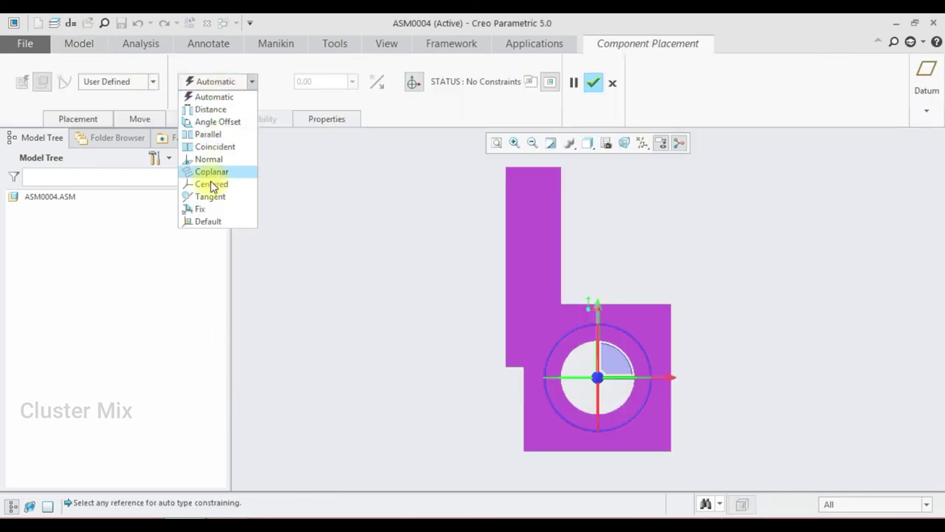
{"action": "left_click", "coordinate": [207, 221]}
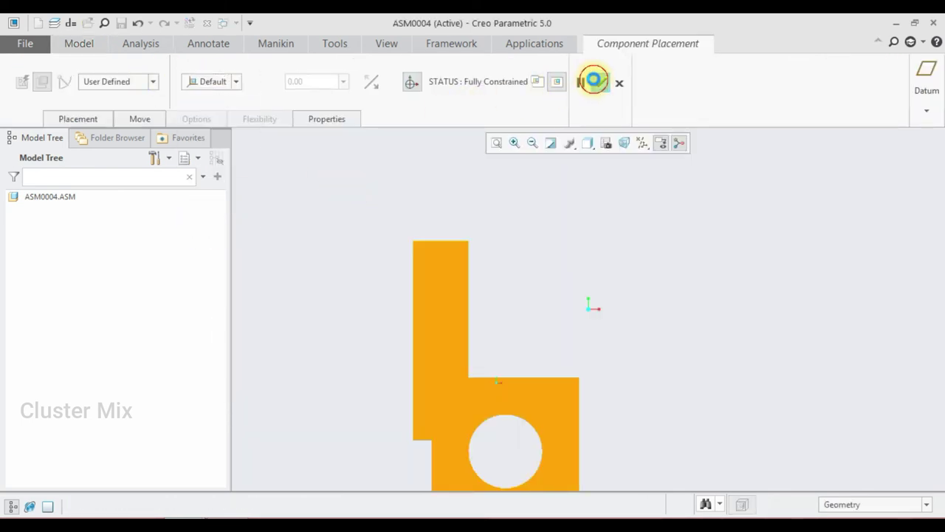
{"action": "left_click", "coordinate": [594, 81]}
- Insert the subassembly followerassm.asm from the "cam and follower mechanism" folder into the assembly with the base
{"action": "middle_click_drag", "start_coordinate": [671, 328], "coordinate": [453, 359]}
{"action": "scroll", "coordinate": [535, 274], "scroll_direction": "down", "scroll_amount": 3}
{"action": "scroll", "coordinate": [535, 274], "scroll_direction": "up", "scroll_amount": 3}
{"action": "middle_click_drag", "start_coordinate": [534, 274], "coordinate": [536, 308]}
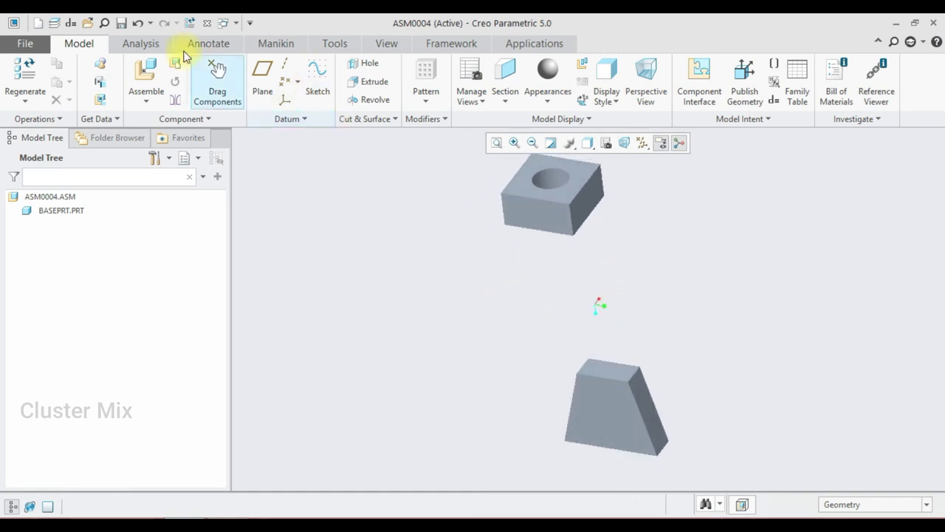
{"action": "left_click", "coordinate": [146, 68]}
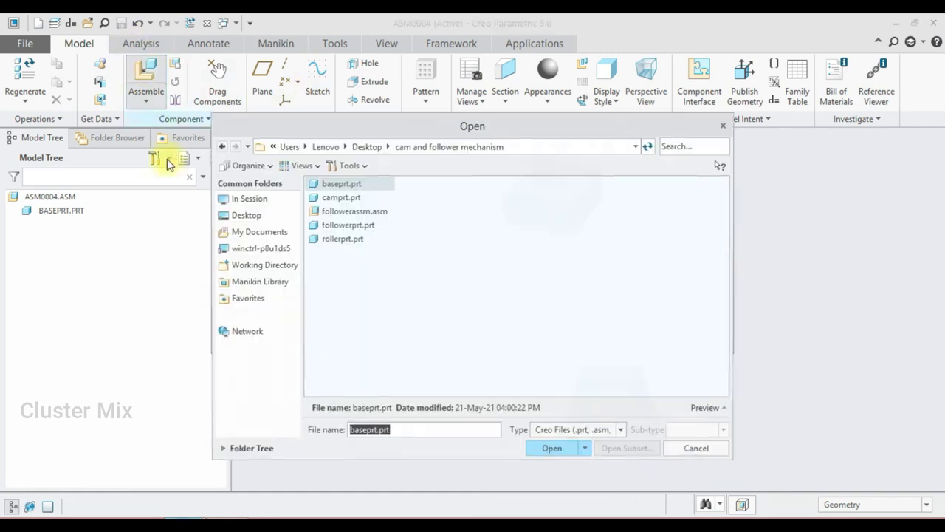
{"action": "left_click", "coordinate": [335, 213]}
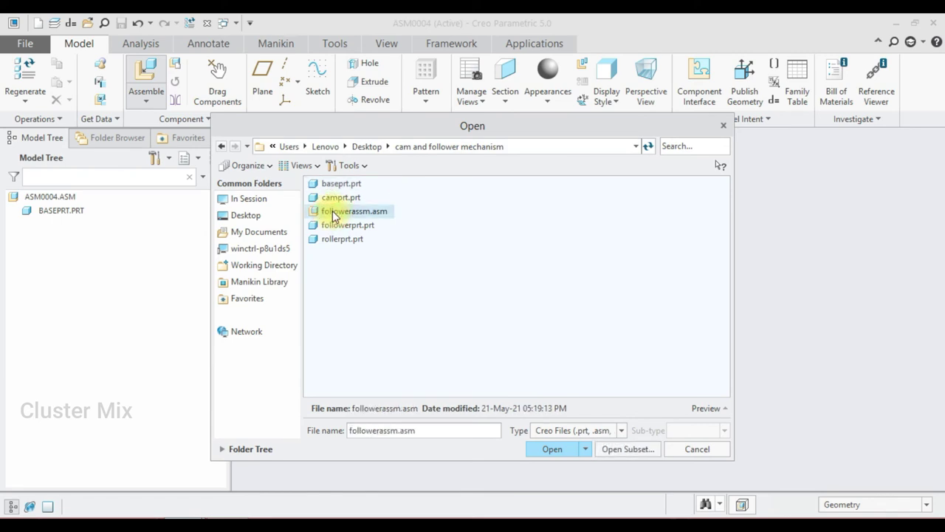
{"action": "double_click", "coordinate": [334, 213]}
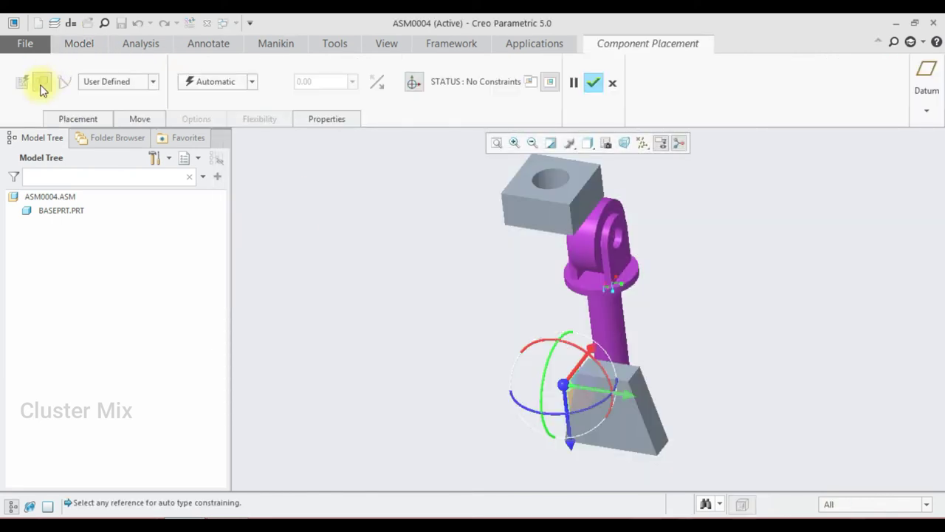
- Choose a Cylinder connection for placing the follower subassembly and turn on the display of datum axes
{"action": "left_click", "coordinate": [96, 80]}
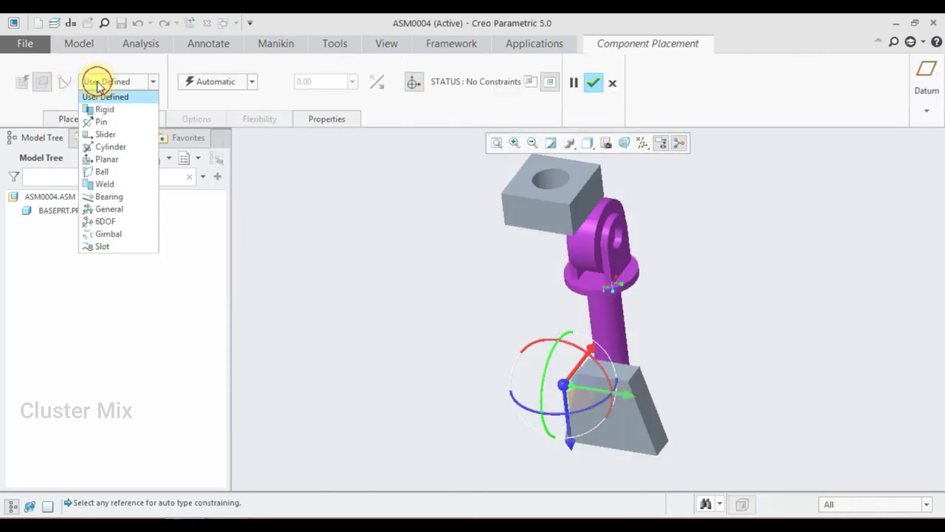
{"action": "left_click", "coordinate": [111, 146]}
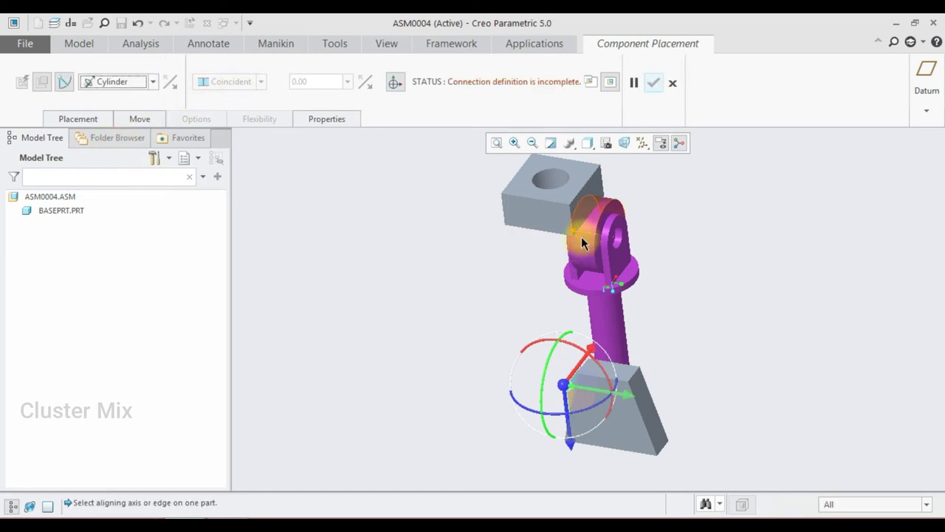
{"action": "scroll", "coordinate": [581, 345], "scroll_direction": "up", "scroll_amount": 2}
{"action": "left_click_drag", "start_coordinate": [581, 345], "coordinate": [622, 470]}
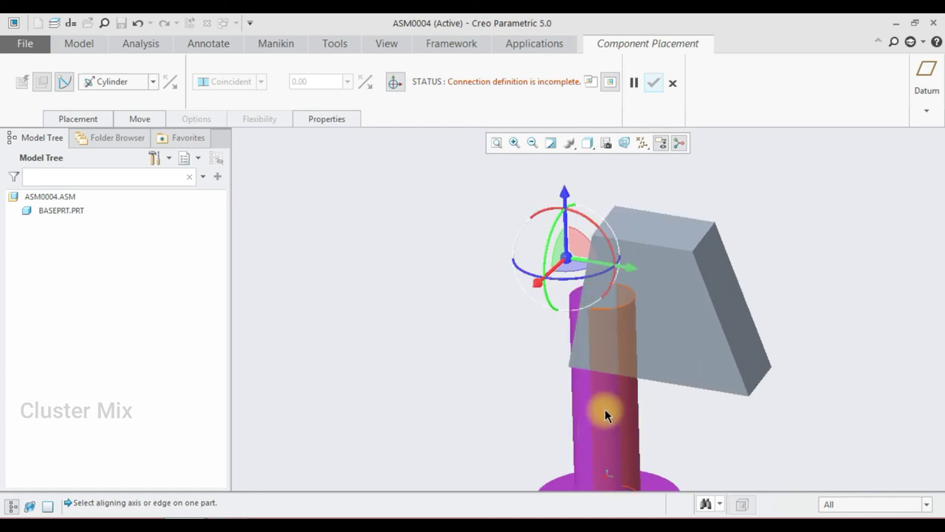
{"action": "scroll", "coordinate": [548, 222], "scroll_direction": "down", "scroll_amount": 2}
{"action": "left_click", "coordinate": [643, 142]}
{"action": "left_click", "coordinate": [656, 175]}
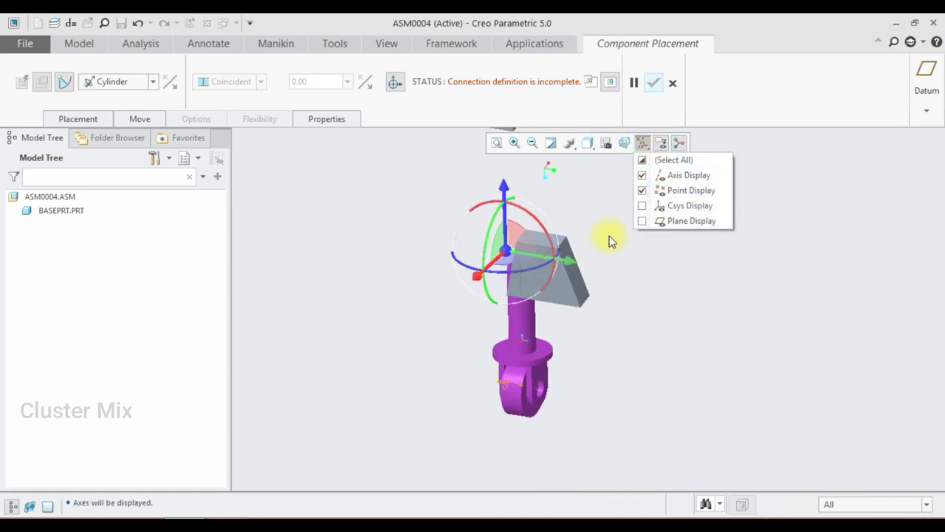
- Align the follower stem's axis with the axis of the base block's hole, slide the subassembly along it and complete its placement
{"action": "left_click", "coordinate": [529, 310]}
{"action": "scroll", "coordinate": [542, 236], "scroll_direction": "up", "scroll_amount": 3}
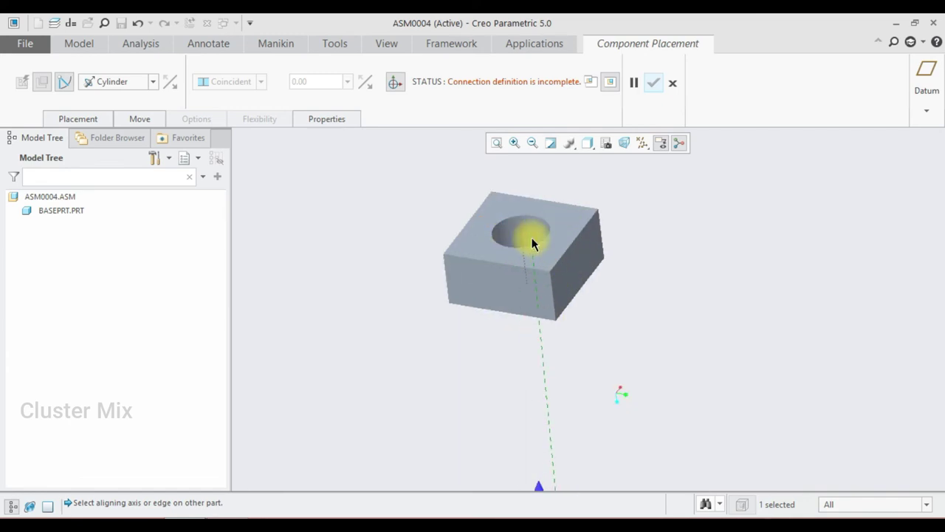
{"action": "left_click", "coordinate": [519, 243]}
{"action": "scroll", "coordinate": [434, 246], "scroll_direction": "down", "scroll_amount": 3}
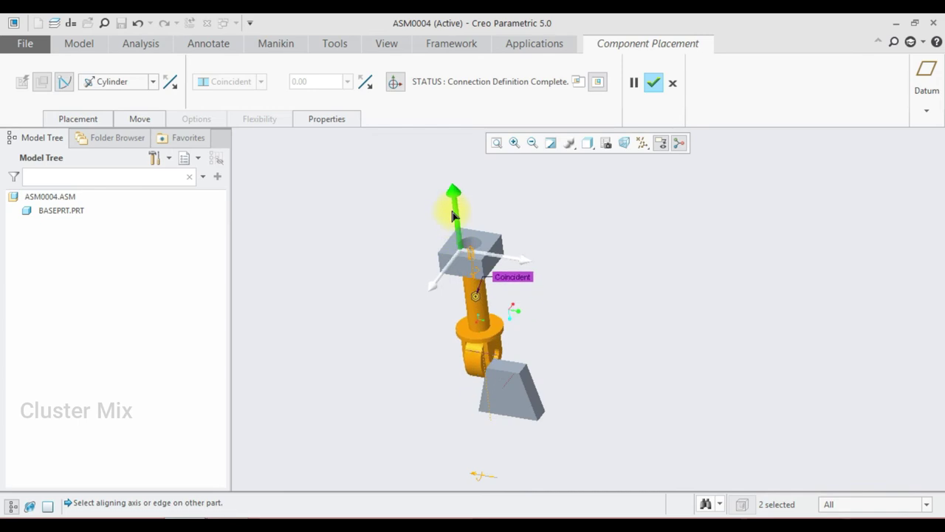
{"action": "left_click_drag", "start_coordinate": [458, 270], "coordinate": [526, 252]}
{"action": "mouse_move", "coordinate": [525, 253]}
{"action": "middle_mouse_down"}
{"action": "mouse_move", "coordinate": [522, 313]}
{"action": "mouse_move", "coordinate": [512, 300]}
{"action": "mouse_move", "coordinate": [443, 316]}
{"action": "mouse_move", "coordinate": [525, 342]}
{"action": "mouse_move", "coordinate": [500, 356]}
{"action": "mouse_move", "coordinate": [502, 374]}
{"action": "mouse_move", "coordinate": [500, 333]}
{"action": "middle_mouse_up"}
{"action": "middle_click", "coordinate": [525, 342]}
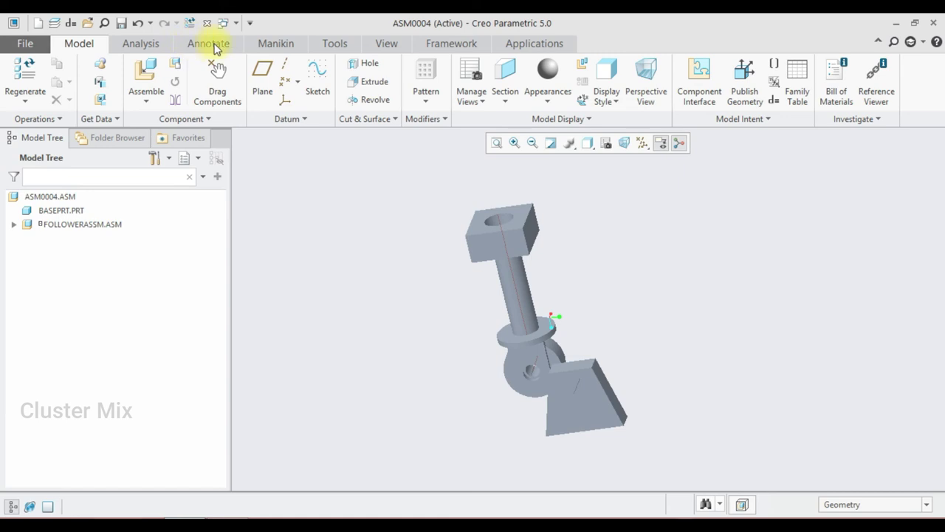
- Insert camprt.prt into the assembly and choose a Pin connection for its placement
{"action": "left_click", "coordinate": [146, 70]}
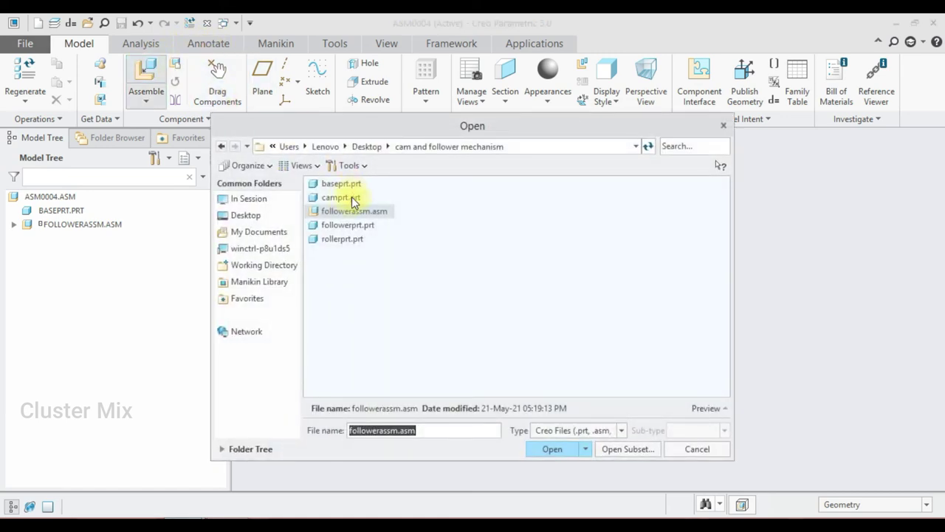
{"action": "left_click", "coordinate": [347, 197]}
{"action": "double_click", "coordinate": [348, 199]}
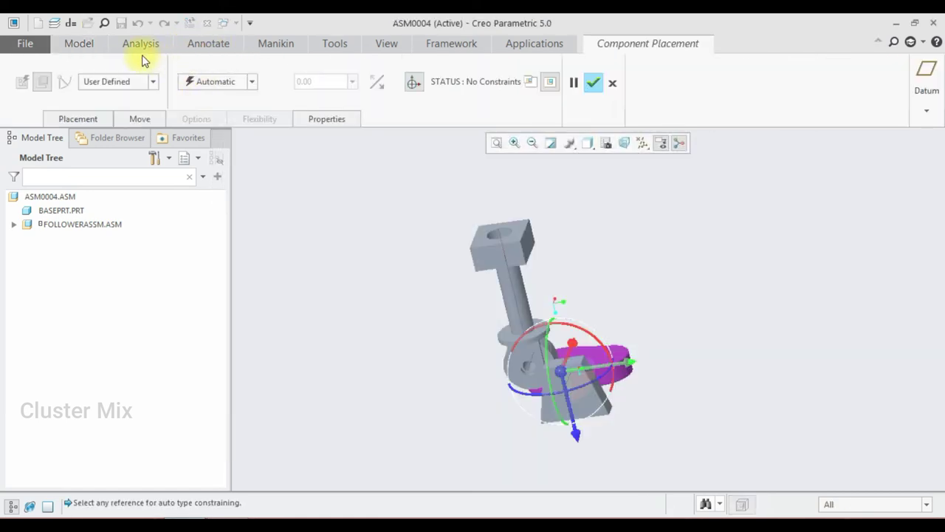
{"action": "left_click", "coordinate": [112, 81]}
{"action": "left_click", "coordinate": [114, 120]}
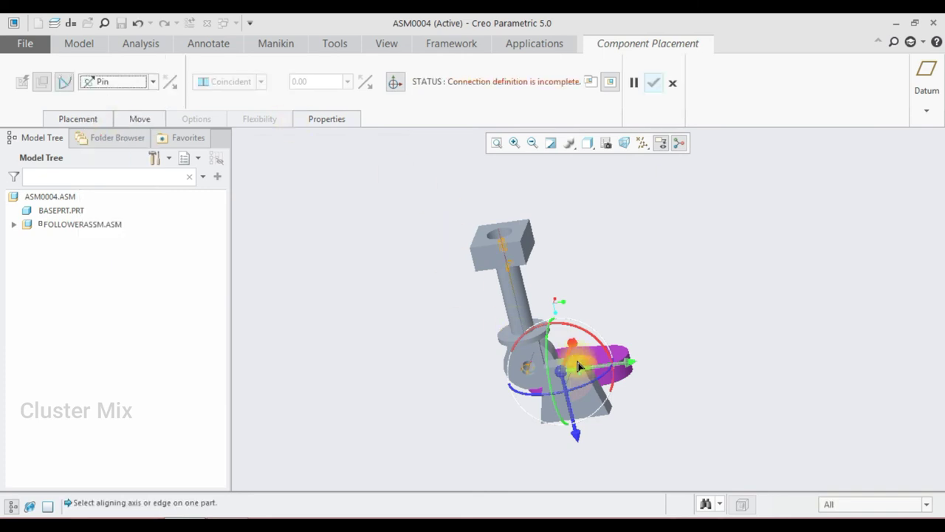
- Align the axis of the base's tapered support block with the cam's axis for the Pin connection
{"action": "scroll", "coordinate": [569, 366], "scroll_direction": "down", "scroll_amount": 4}
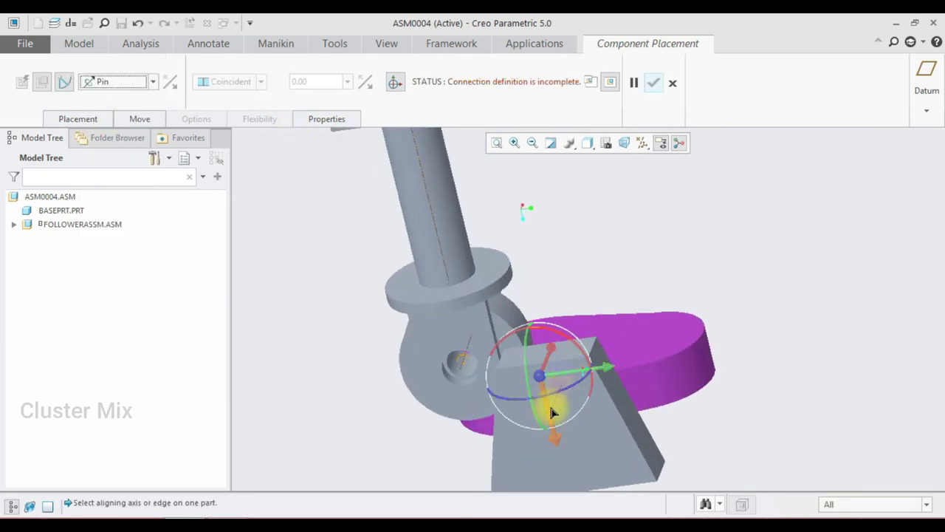
{"action": "scroll", "coordinate": [558, 394], "scroll_direction": "down", "scroll_amount": 3}
{"action": "left_click", "coordinate": [559, 408]}
{"action": "scroll", "coordinate": [561, 354], "scroll_direction": "up", "scroll_amount": 4}
{"action": "middle_click_drag", "start_coordinate": [564, 337], "coordinate": [538, 274]}
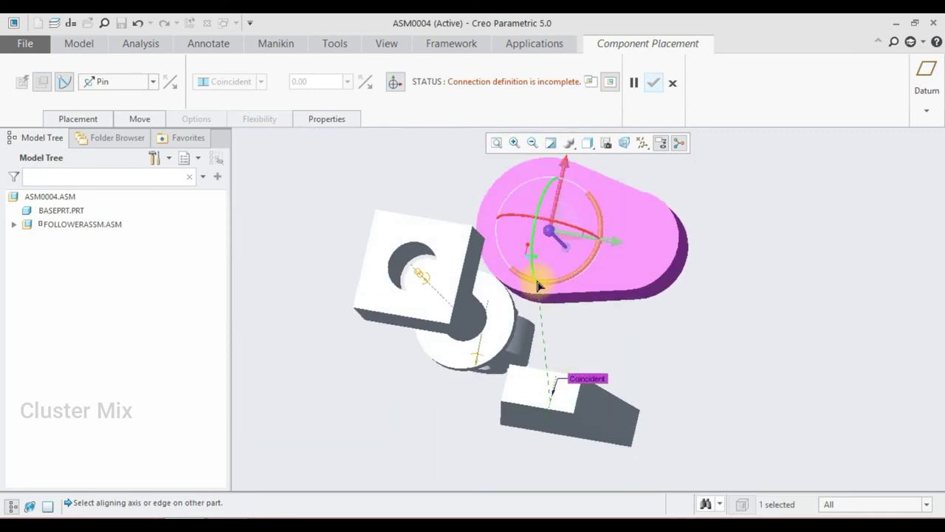
{"action": "scroll", "coordinate": [559, 200], "scroll_direction": "down", "scroll_amount": 4}
{"action": "scroll", "coordinate": [577, 341], "scroll_direction": "up", "scroll_amount": 4}
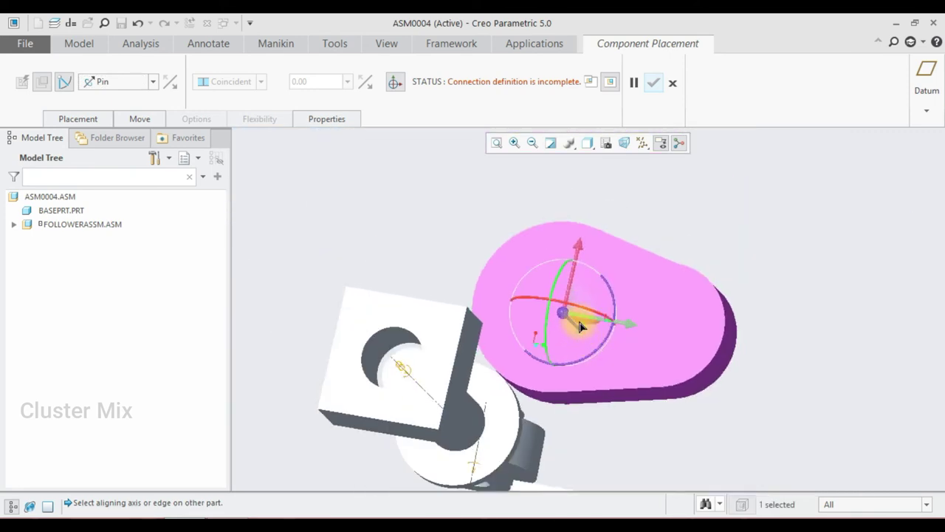
{"action": "middle_click_drag", "start_coordinate": [580, 323], "coordinate": [553, 319]}
{"action": "scroll", "coordinate": [690, 323], "scroll_direction": "down", "scroll_amount": 4}
{"action": "scroll", "coordinate": [691, 322], "scroll_direction": "down", "scroll_amount": 3}
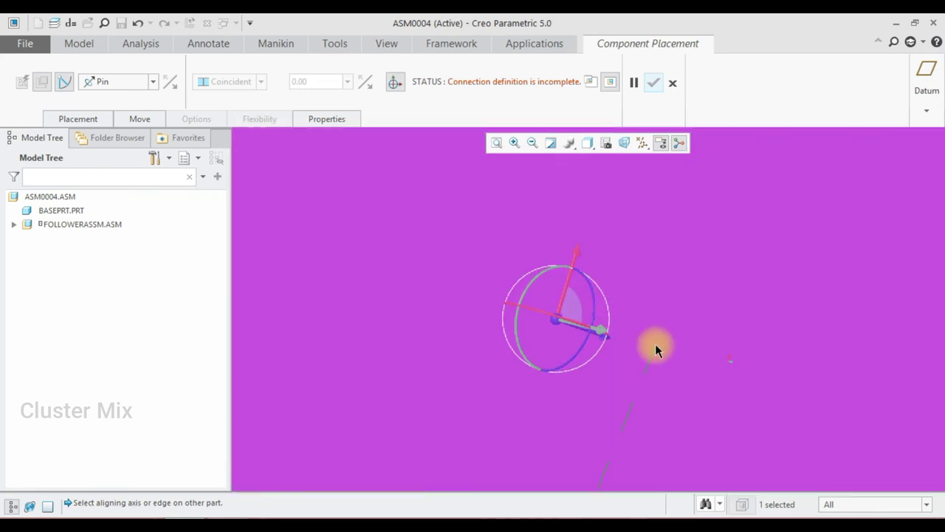
{"action": "scroll", "coordinate": [601, 336], "scroll_direction": "down", "scroll_amount": 1}
{"action": "left_click", "coordinate": [619, 338]}
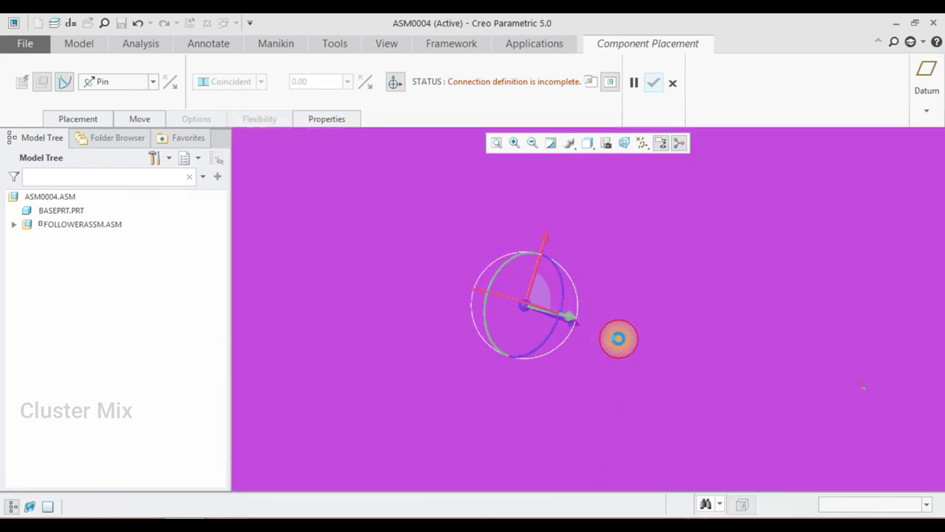
- Make the cam's flat face coincident with the side face of the base's tapered support block and complete the cam's placement
{"action": "scroll", "coordinate": [616, 335], "scroll_direction": "up", "scroll_amount": 5}
{"action": "middle_click_drag", "start_coordinate": [545, 330], "coordinate": [499, 459]}
{"action": "left_click", "coordinate": [557, 399]}
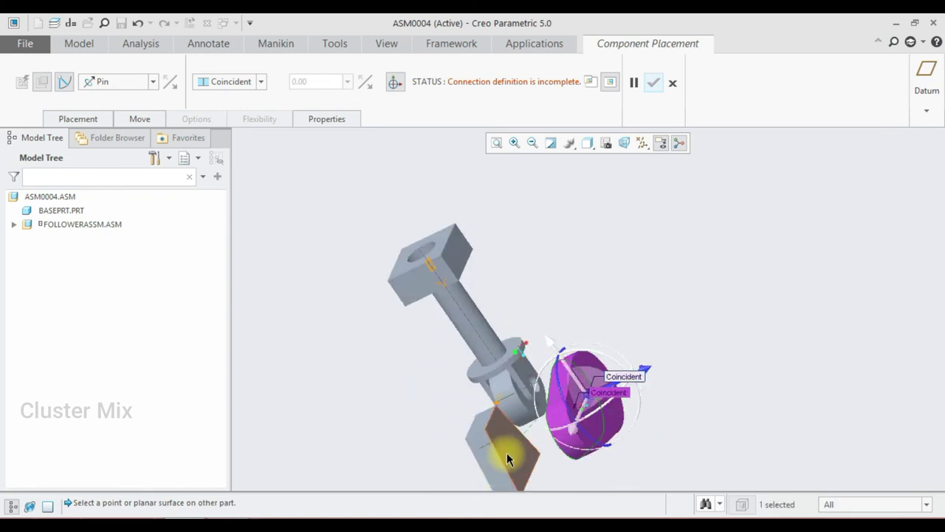
{"action": "left_click", "coordinate": [507, 458]}
{"action": "scroll", "coordinate": [514, 333], "scroll_direction": "up", "scroll_amount": 3}
{"action": "middle_click_drag", "start_coordinate": [530, 384], "coordinate": [576, 112]}
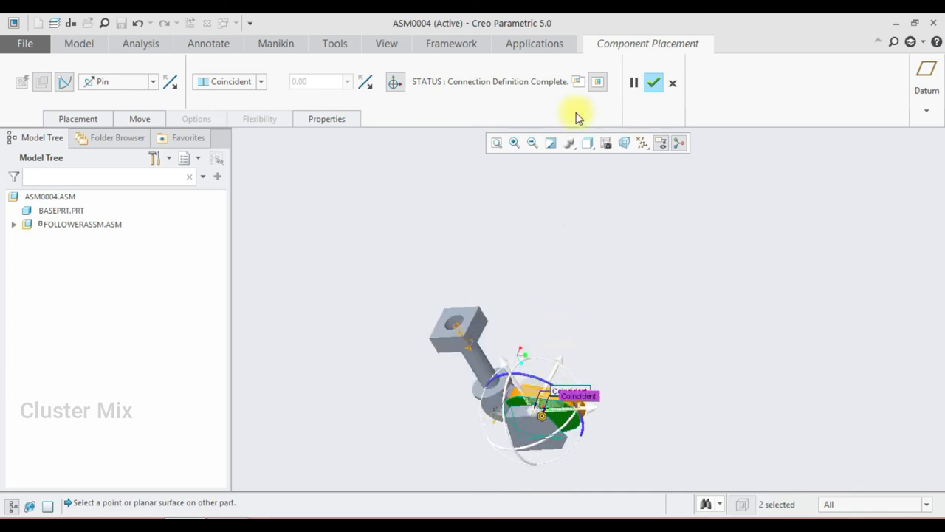
{"action": "left_click", "coordinate": [654, 83]}
- Open the base part from the assembly in its own window
{"action": "middle_click_drag", "start_coordinate": [484, 345], "coordinate": [480, 418]}
{"action": "middle_click_drag", "start_coordinate": [454, 337], "coordinate": [462, 354]}
{"action": "scroll", "coordinate": [462, 350], "scroll_direction": "down", "scroll_amount": 3}
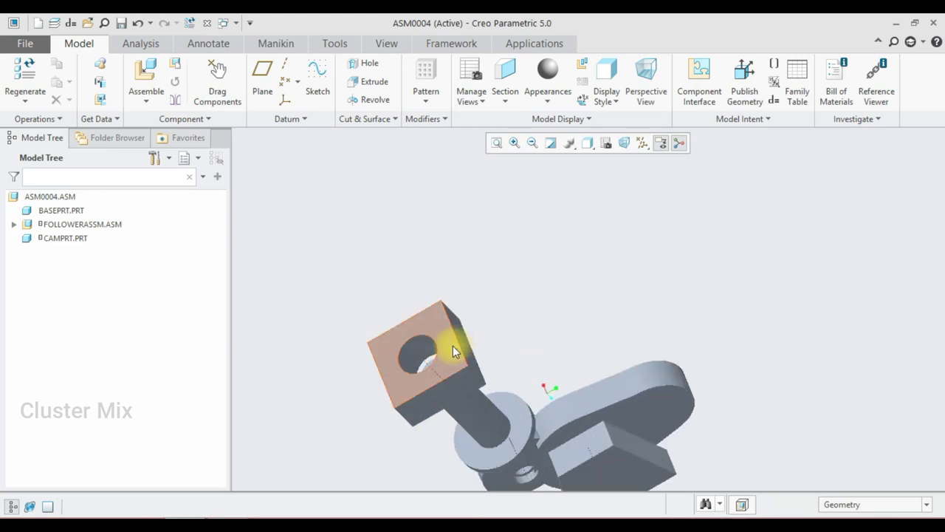
{"action": "left_click", "coordinate": [453, 346]}
{"action": "left_click", "coordinate": [478, 265]}
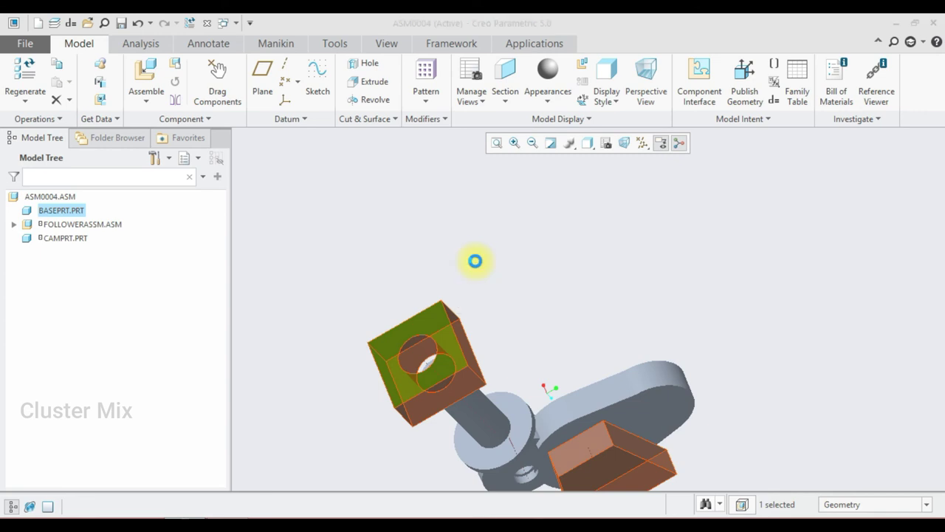
{"action": "scroll", "coordinate": [638, 272], "scroll_direction": "down", "scroll_amount": 2}
{"action": "middle_click_drag", "start_coordinate": [559, 270], "coordinate": [432, 247]}
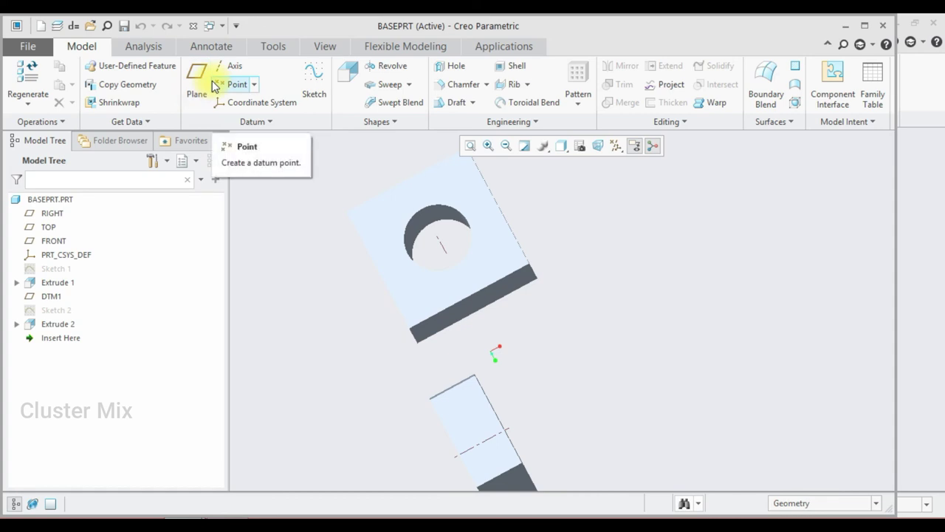
- Create a datum point at the Center of the hole's circular edge on the base's guide block
{"action": "left_click", "coordinate": [236, 84]}
{"action": "middle_click_drag", "start_coordinate": [502, 285], "coordinate": [401, 295]}
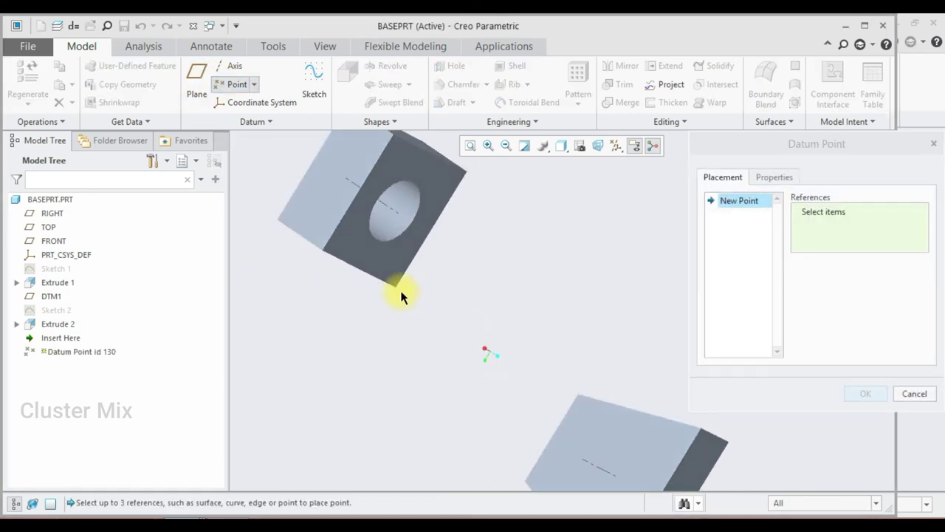
{"action": "left_click", "coordinate": [383, 248]}
{"action": "left_click", "coordinate": [894, 212]}
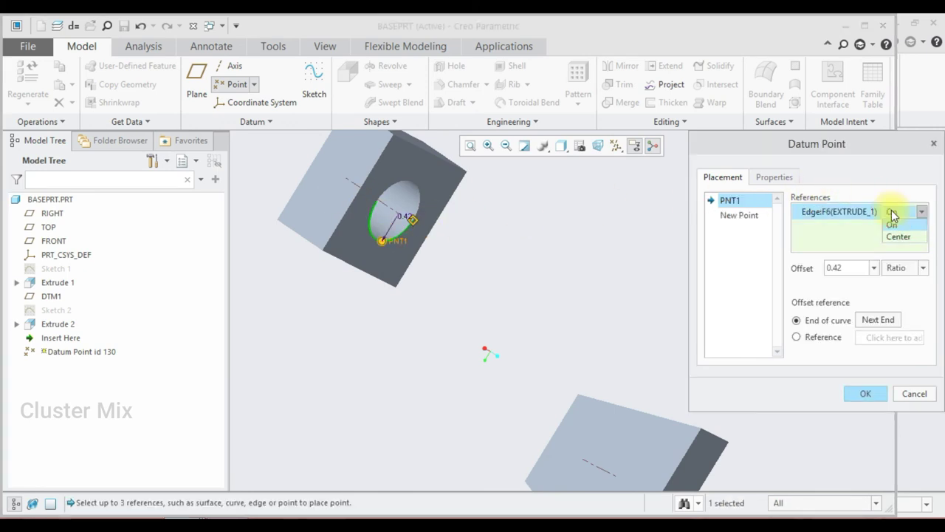
{"action": "left_click", "coordinate": [895, 234]}
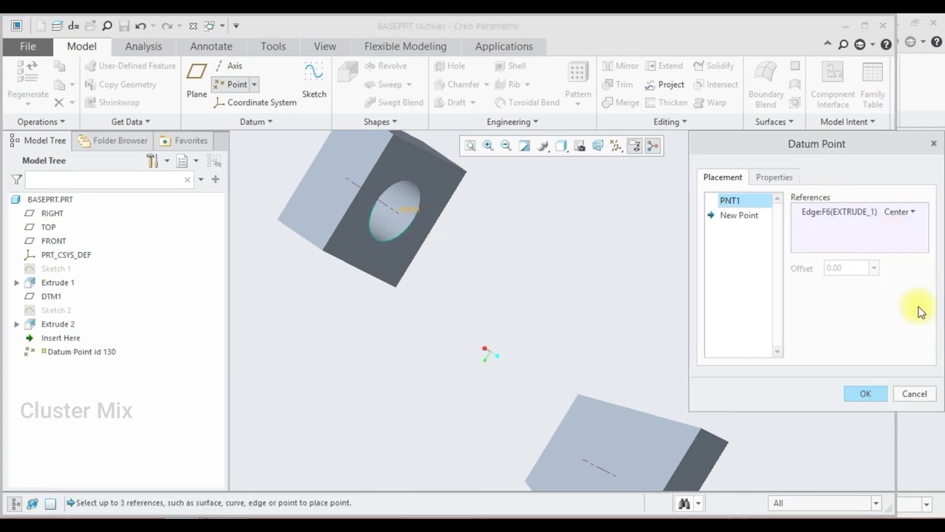
{"action": "left_click", "coordinate": [865, 394]}
- Return to the assembly and open the follower part in its own window
{"action": "scroll", "coordinate": [569, 247], "scroll_direction": "down", "scroll_amount": 4}
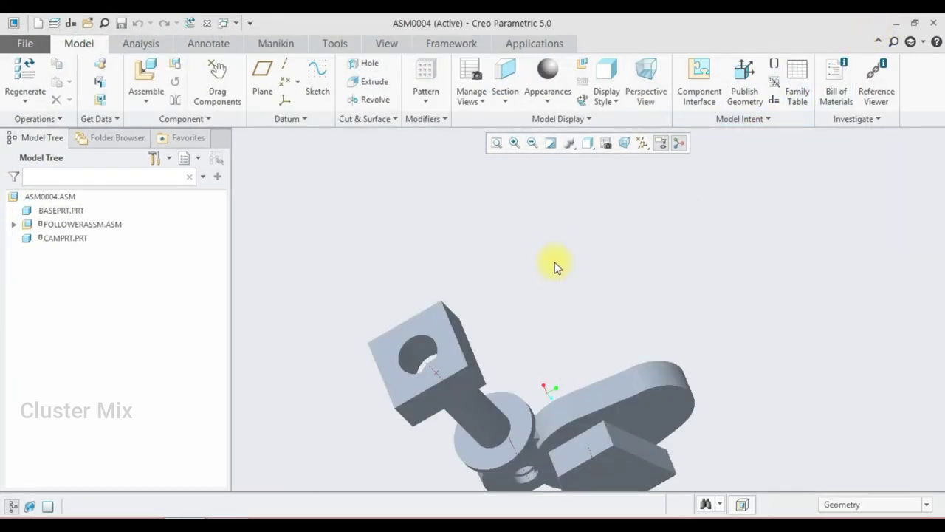
{"action": "scroll", "coordinate": [507, 287], "scroll_direction": "down", "scroll_amount": 4}
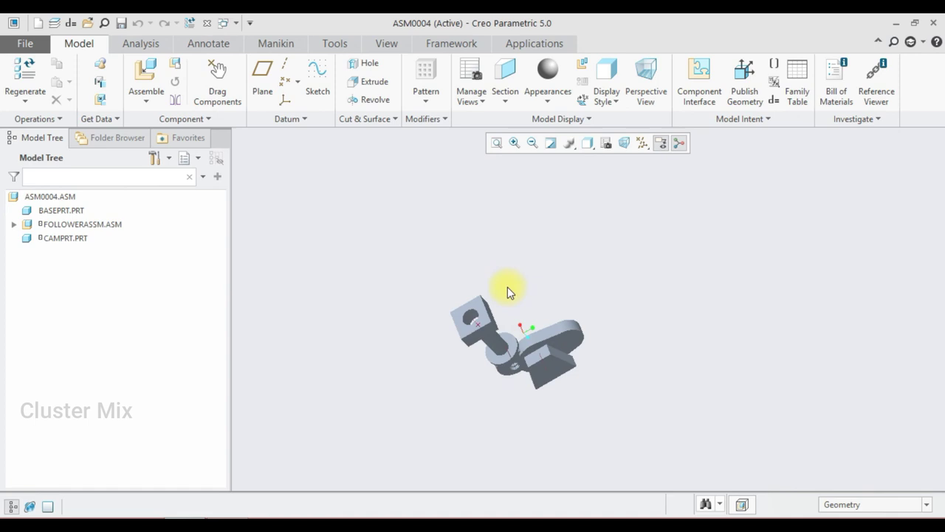
{"action": "scroll", "coordinate": [495, 355], "scroll_direction": "up", "scroll_amount": 6}
{"action": "left_click", "coordinate": [528, 323]}
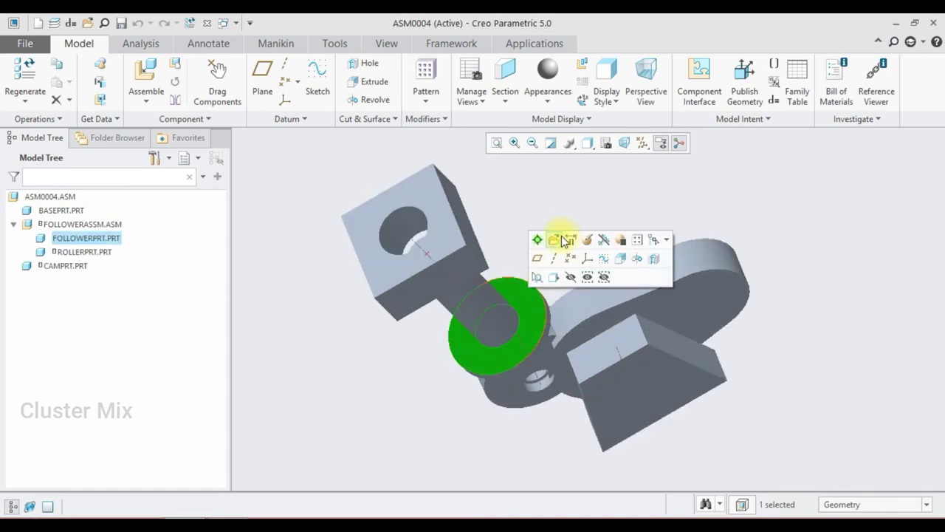
{"action": "left_click", "coordinate": [562, 243]}
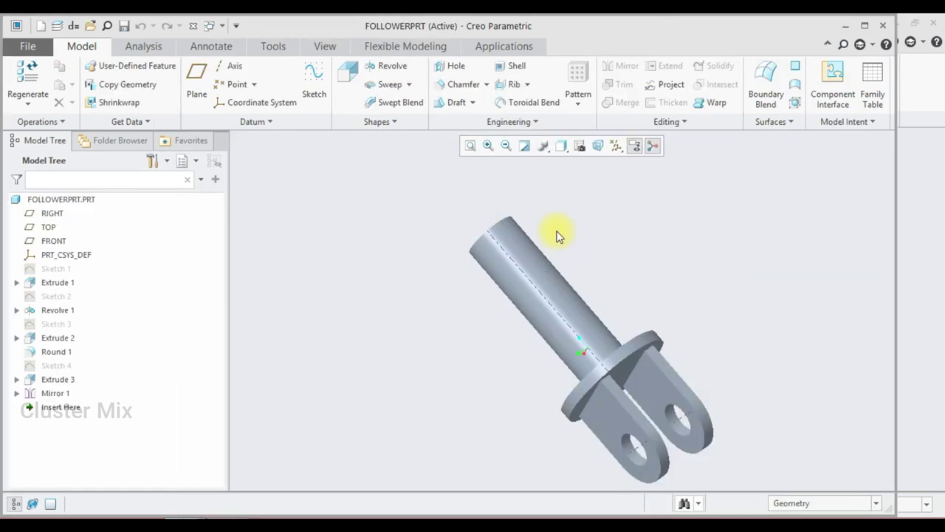
{"action": "middle_click_drag", "start_coordinate": [580, 294], "coordinate": [591, 320]}
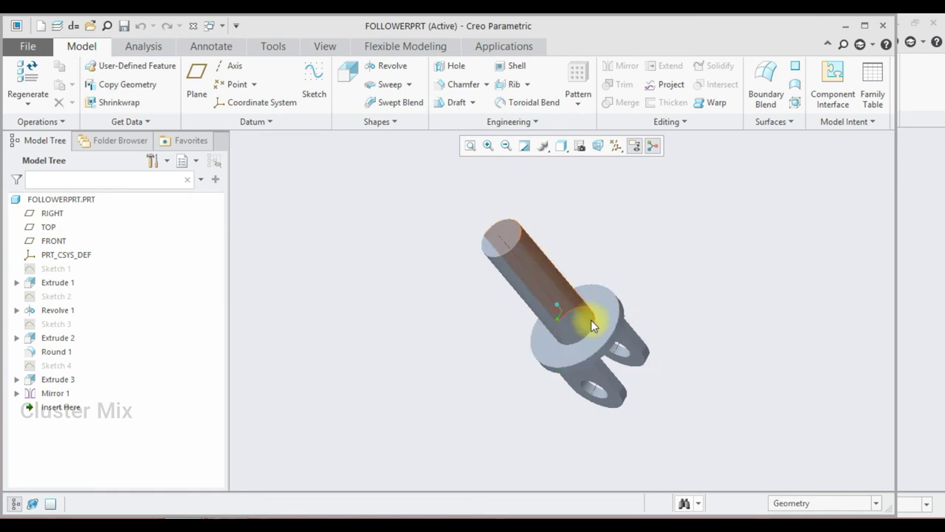
- Create a datum point at the Center of the circular edge where the follower's stem meets its flange, and close the part window
{"action": "left_click", "coordinate": [234, 84]}
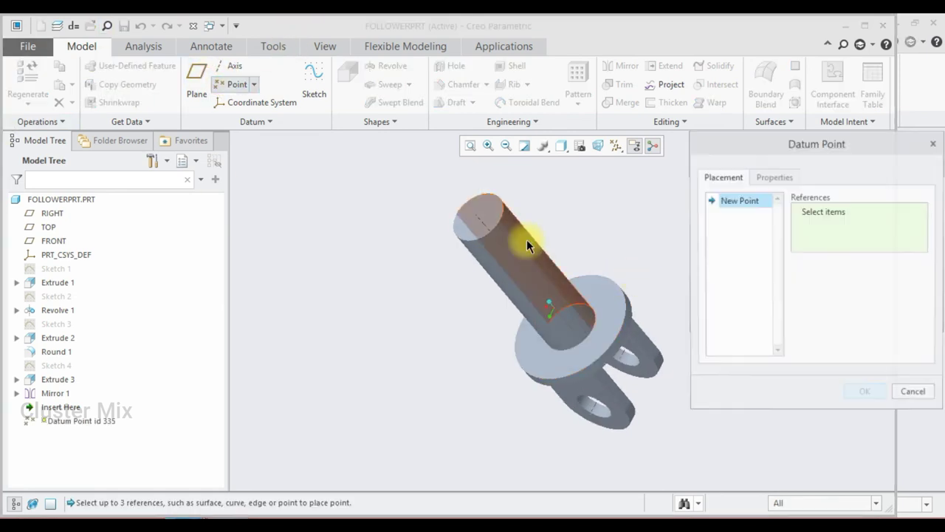
{"action": "left_click", "coordinate": [595, 322]}
{"action": "left_click", "coordinate": [893, 213]}
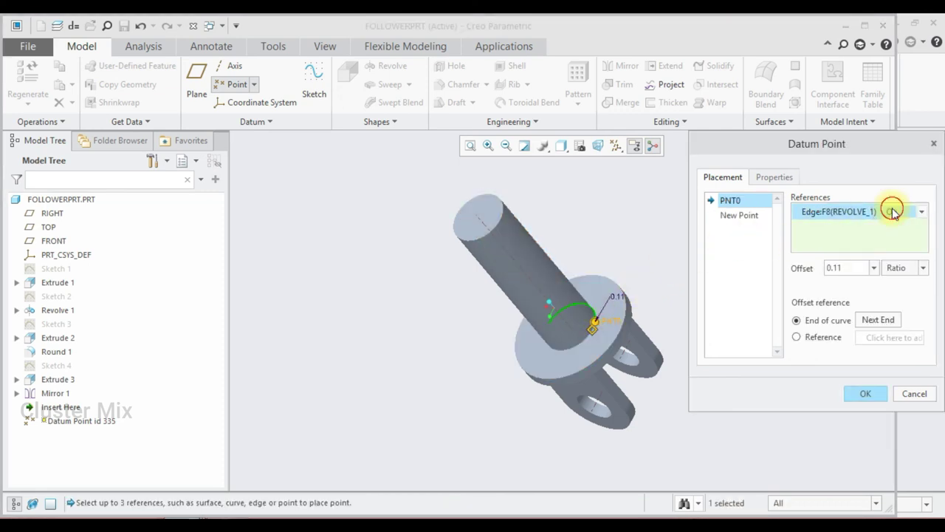
{"action": "left_click", "coordinate": [893, 235]}
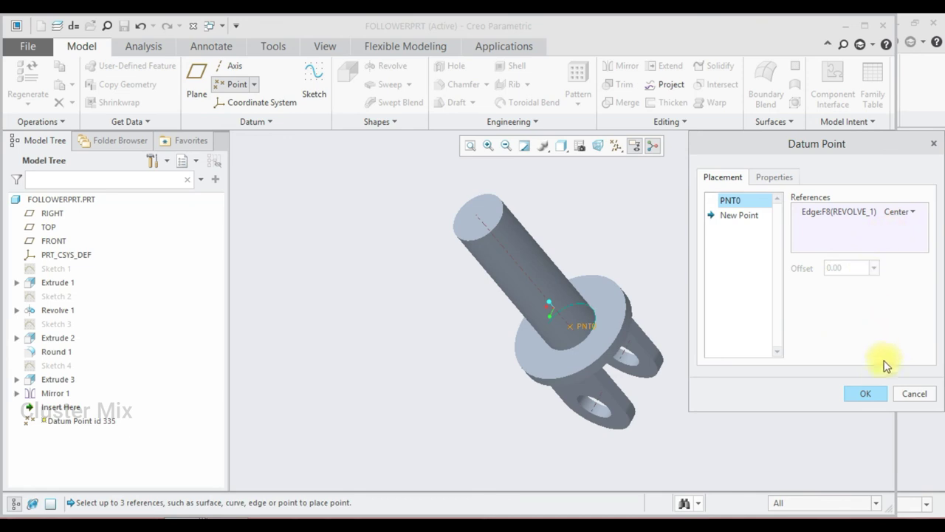
{"action": "left_click", "coordinate": [866, 393]}
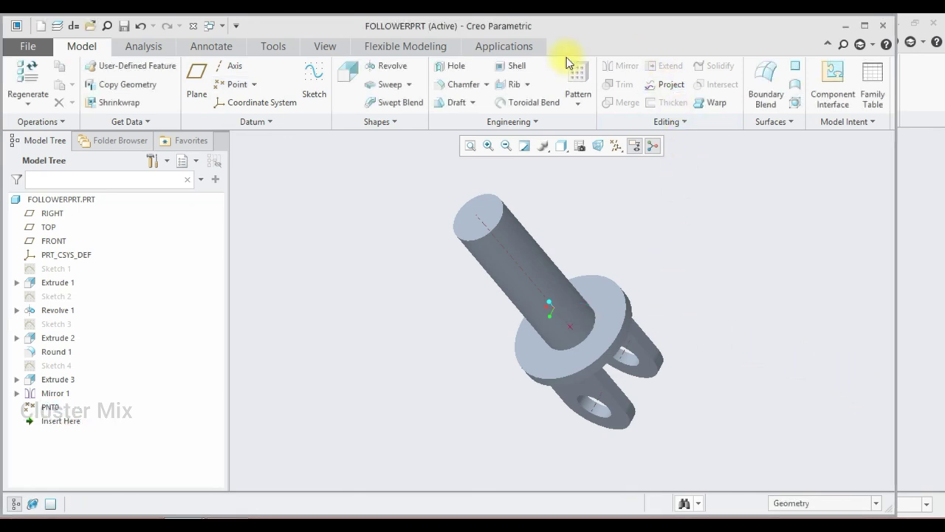
{"action": "left_click", "coordinate": [883, 27]}
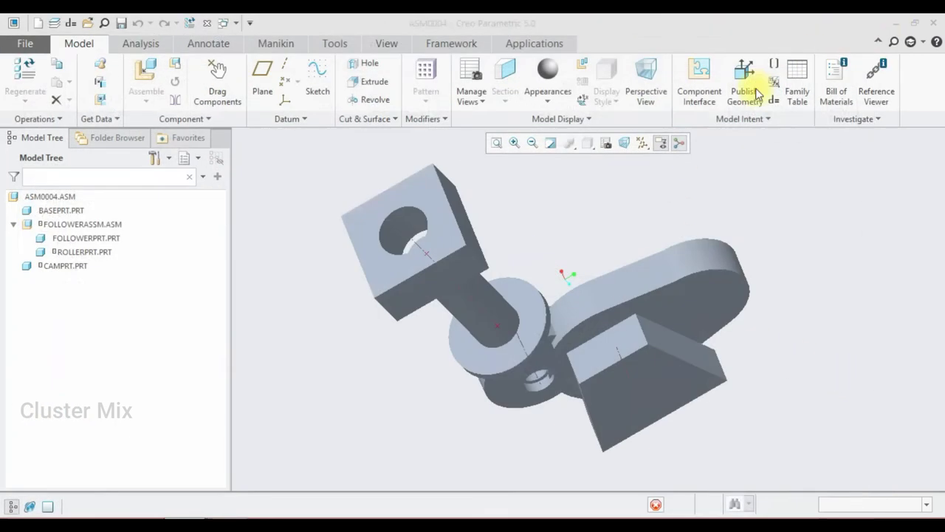
{"action": "scroll", "coordinate": [537, 313], "scroll_direction": "down", "scroll_amount": 2}
{"action": "scroll", "coordinate": [528, 347], "scroll_direction": "up", "scroll_amount": 2}
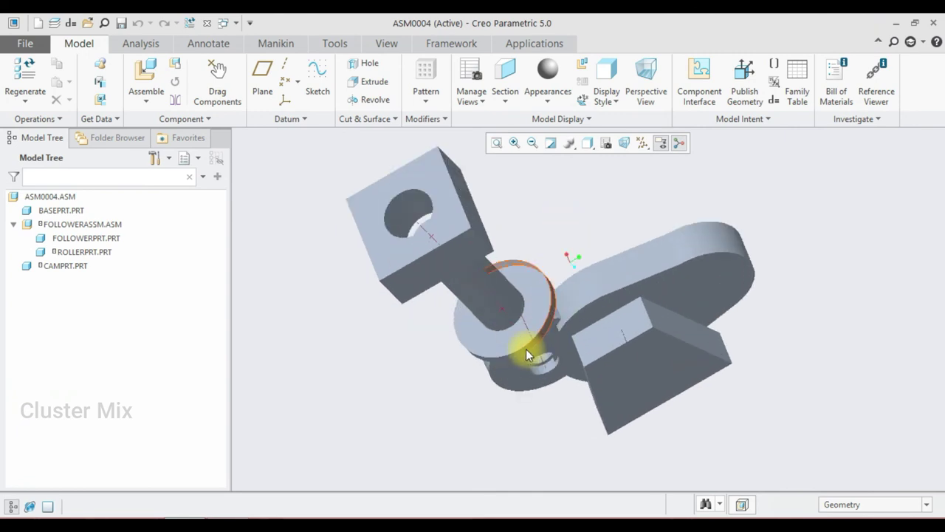
{"action": "middle_click_drag", "start_coordinate": [544, 296], "coordinate": [497, 269]}
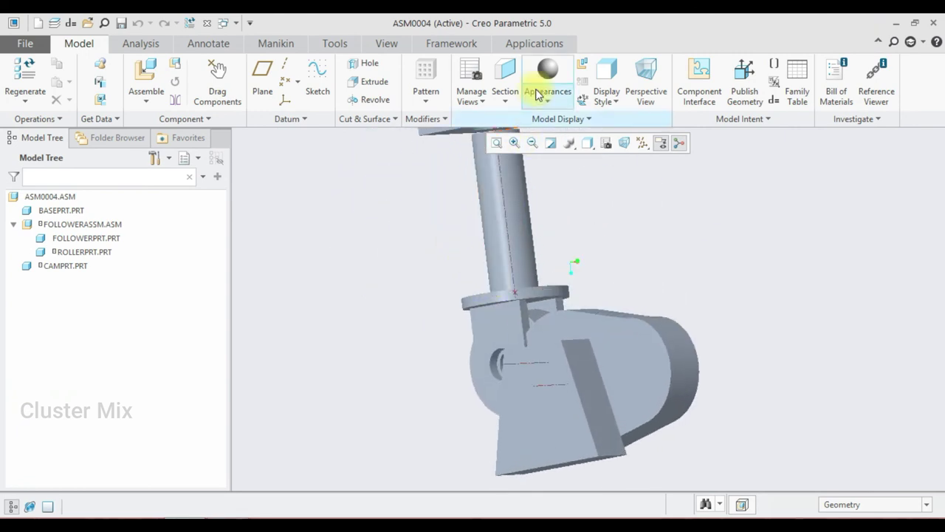
- Enter the Mechanism application and start a cam-follower connection with the roller's outer surface as Cam 1, using Autoselect
{"action": "left_click", "coordinate": [544, 43]}
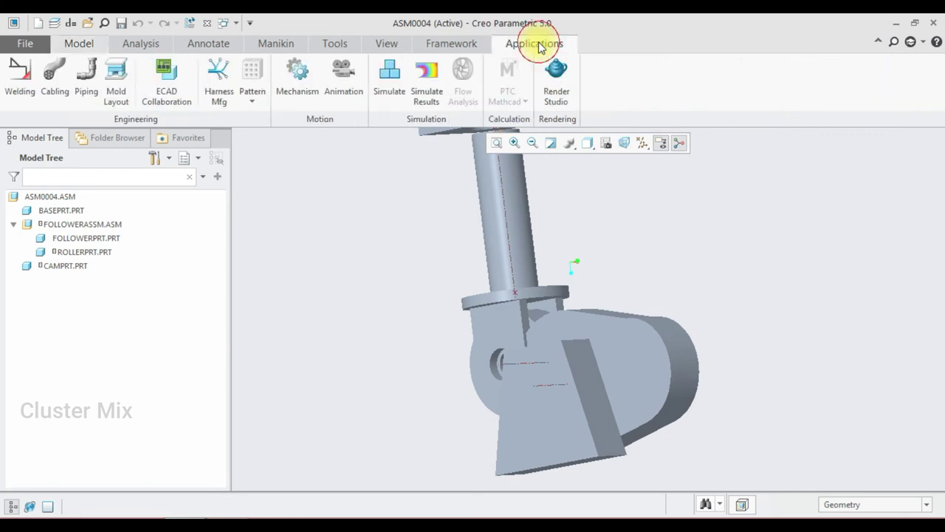
{"action": "left_click", "coordinate": [297, 69]}
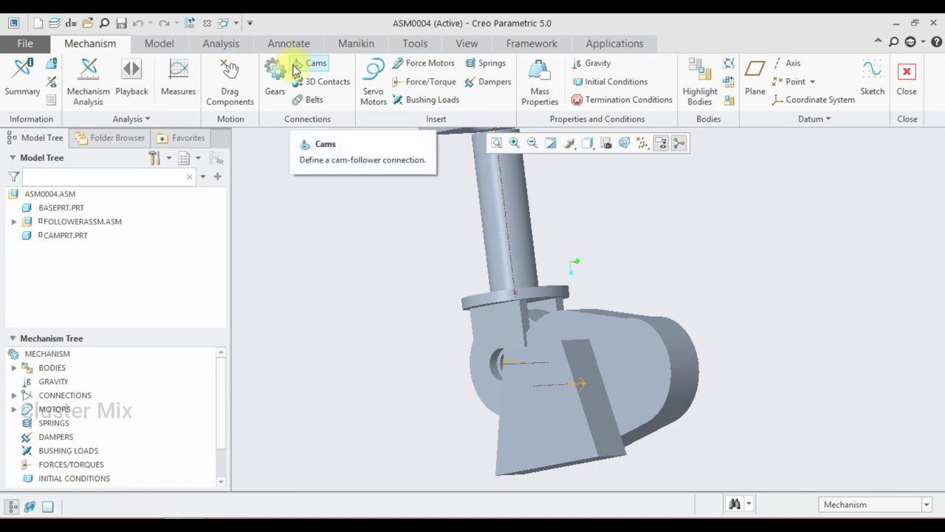
{"action": "left_click", "coordinate": [296, 69]}
{"action": "scroll", "coordinate": [473, 301], "scroll_direction": "down", "scroll_amount": 2}
{"action": "middle_click_drag", "start_coordinate": [473, 301], "coordinate": [513, 318]}
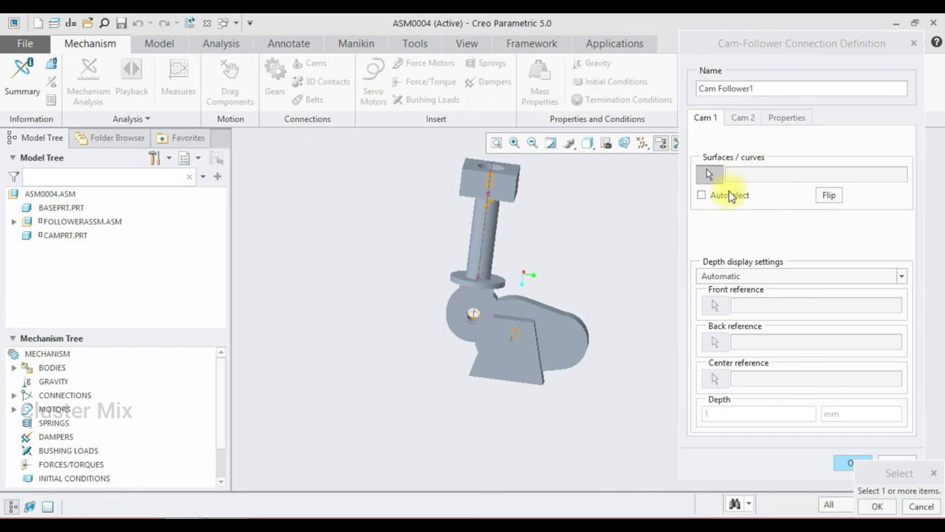
{"action": "left_click", "coordinate": [701, 193]}
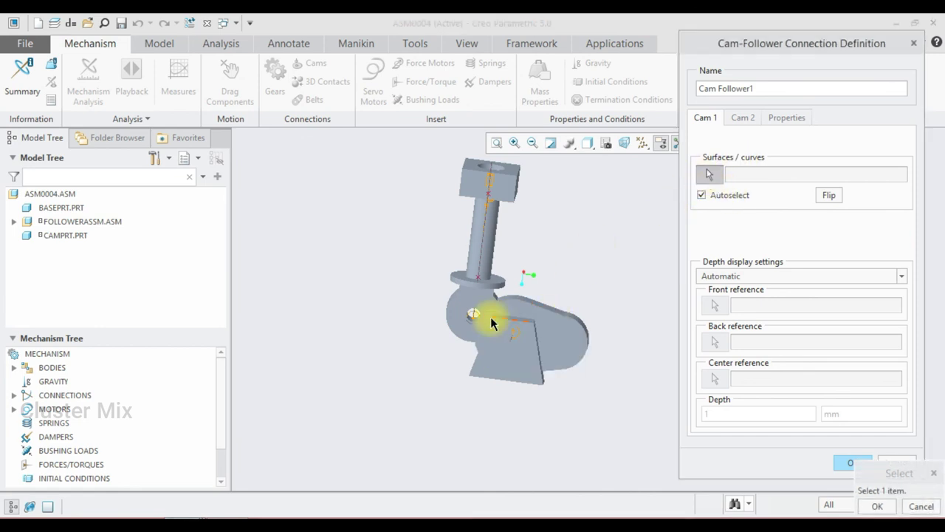
{"action": "middle_click_drag", "start_coordinate": [449, 327], "coordinate": [465, 305]}
{"action": "left_click", "coordinate": [460, 317]}
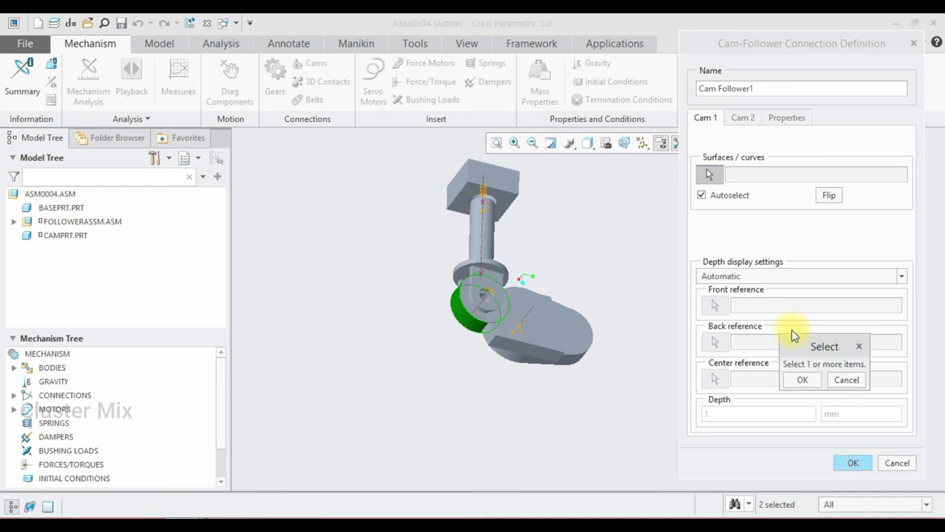
{"action": "left_click", "coordinate": [804, 381]}
- Define Cam 2 from the cam part's outer profile surfaces with Autoselect and finish the cam-follower connection
{"action": "left_click", "coordinate": [742, 118]}
{"action": "middle_click_drag", "start_coordinate": [573, 274], "coordinate": [546, 316]}
{"action": "scroll", "coordinate": [554, 295], "scroll_direction": "down", "scroll_amount": 3}
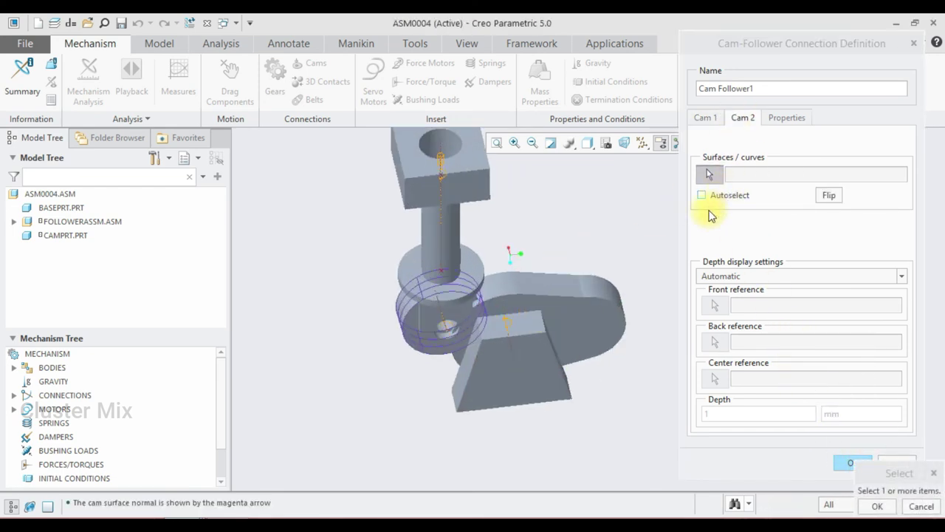
{"action": "left_click", "coordinate": [701, 197]}
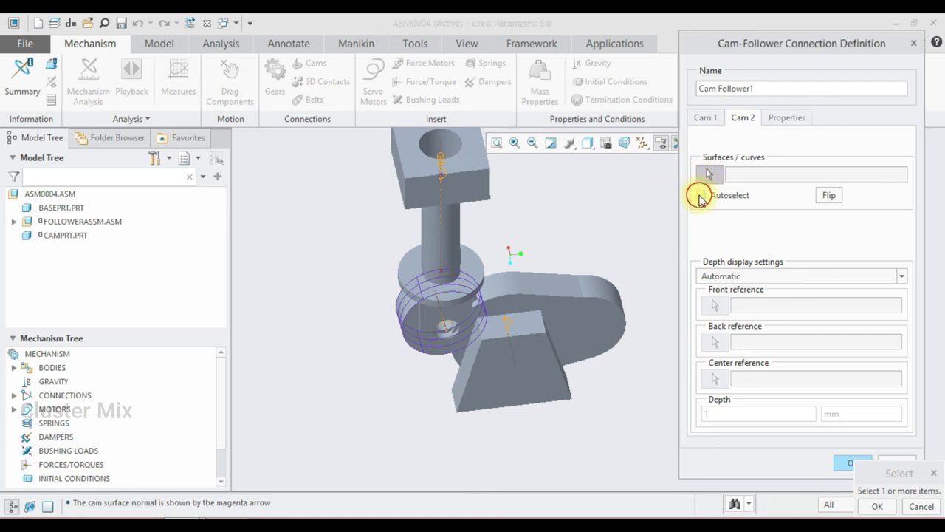
{"action": "left_click", "coordinate": [574, 279]}
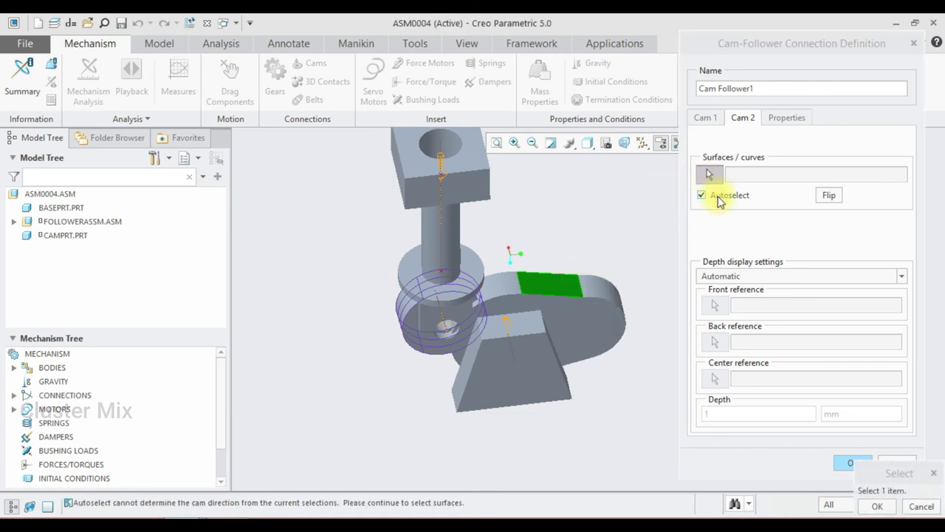
{"action": "left_click", "coordinate": [608, 288], "text": "ctrl"}
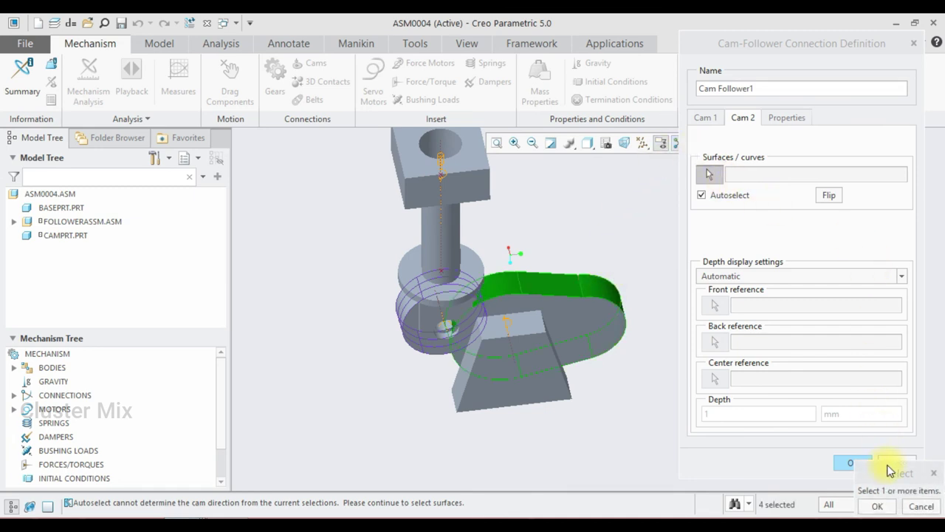
{"action": "left_click_drag", "start_coordinate": [890, 471], "coordinate": [815, 264]}
{"action": "left_click", "coordinate": [813, 314]}
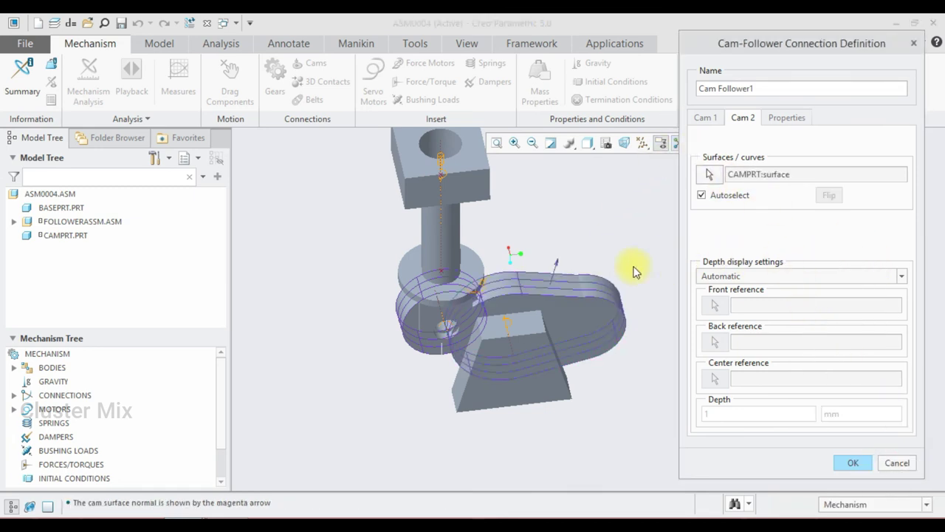
{"action": "left_click", "coordinate": [849, 464]}
{"action": "left_click", "coordinate": [631, 288]}
- Start a spring between the base's datum point in the guide block and the follower's datum point at the flange
{"action": "middle_click_drag", "start_coordinate": [618, 306], "coordinate": [509, 249]}
{"action": "scroll", "coordinate": [548, 283], "scroll_direction": "up", "scroll_amount": 3}
{"action": "mouse_move", "coordinate": [548, 283]}
{"action": "middle_mouse_down"}
{"action": "mouse_move", "coordinate": [505, 282]}
{"action": "mouse_move", "coordinate": [519, 321]}
{"action": "mouse_move", "coordinate": [535, 285]}
{"action": "middle_mouse_up"}
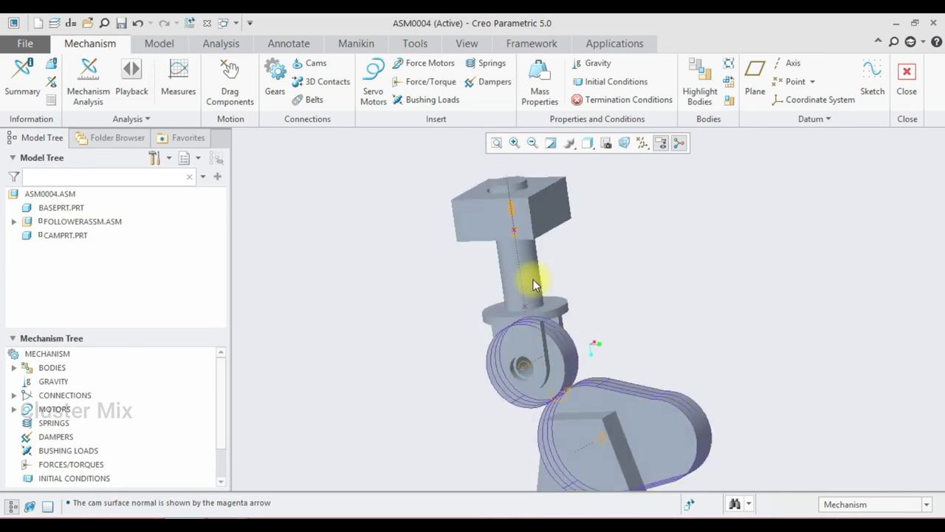
{"action": "left_click", "coordinate": [492, 66]}
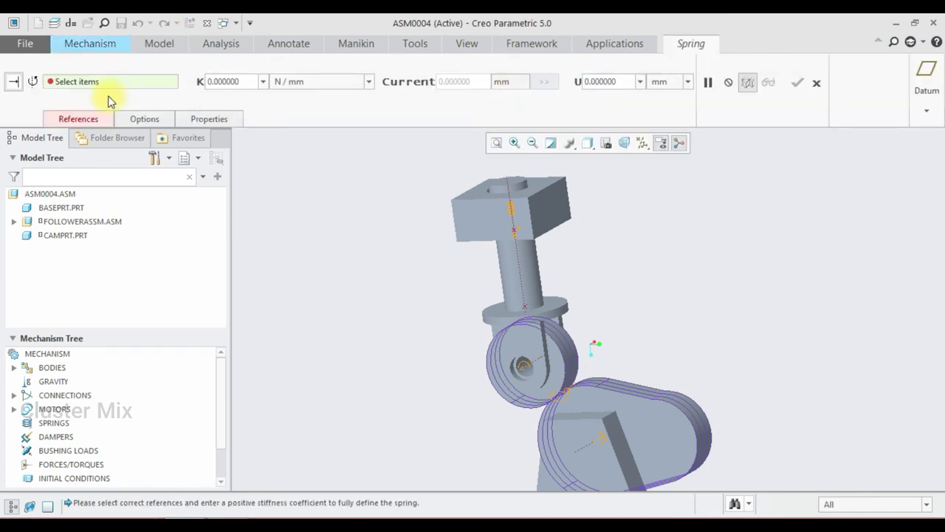
{"action": "left_click", "coordinate": [81, 120]}
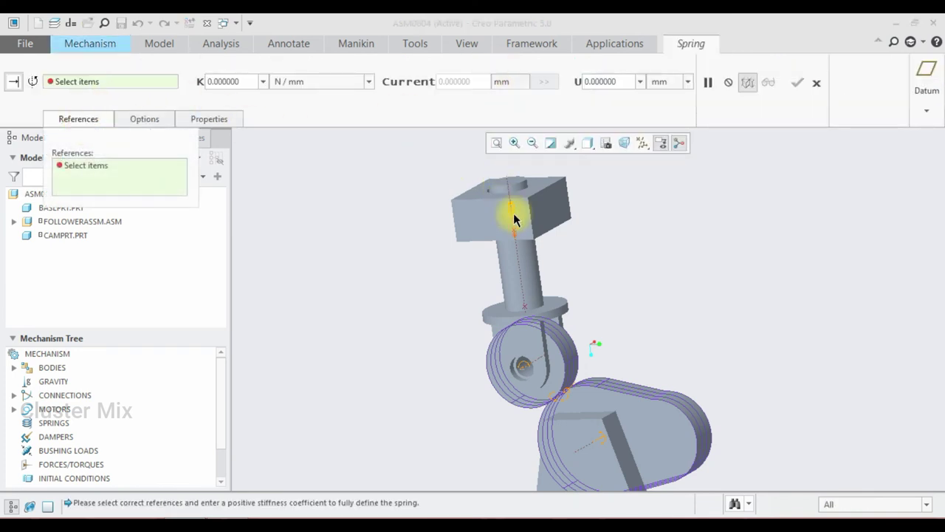
{"action": "scroll", "coordinate": [513, 235], "scroll_direction": "up", "scroll_amount": 3}
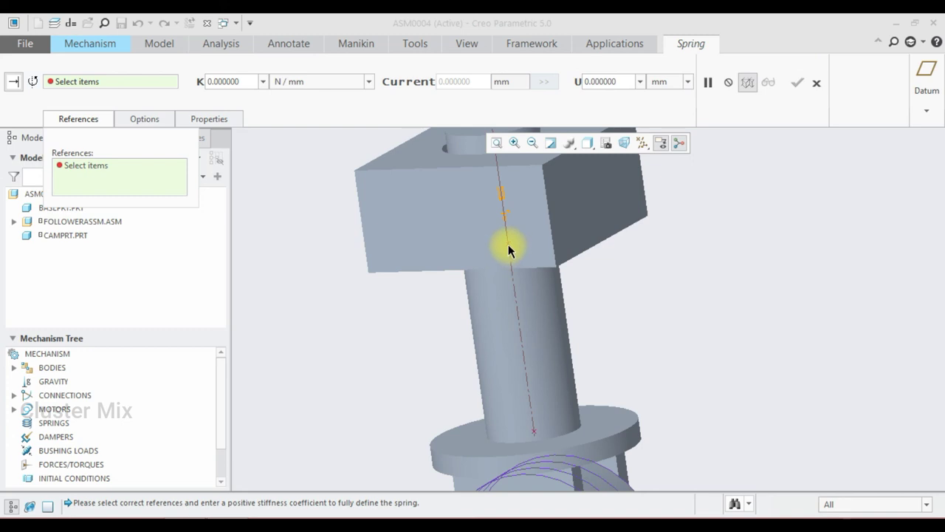
{"action": "left_click", "coordinate": [509, 245]}
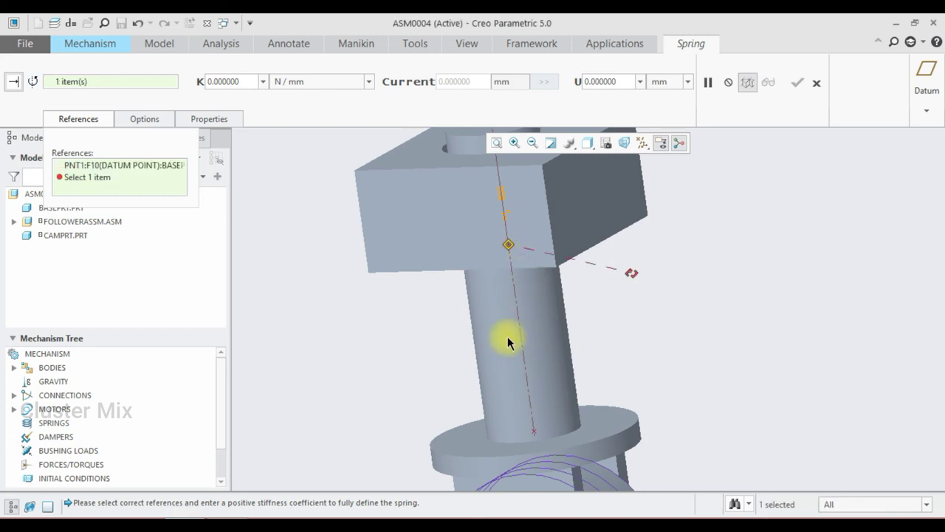
{"action": "left_click", "coordinate": [535, 430]}
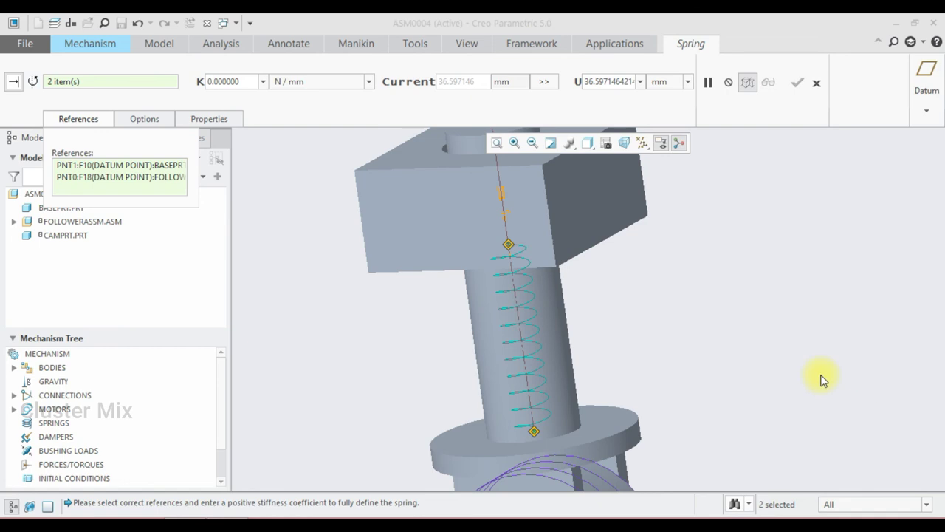
- Set the spring's stiffness K to 100 N/mm and create the spring
{"action": "double_click", "coordinate": [222, 81]}
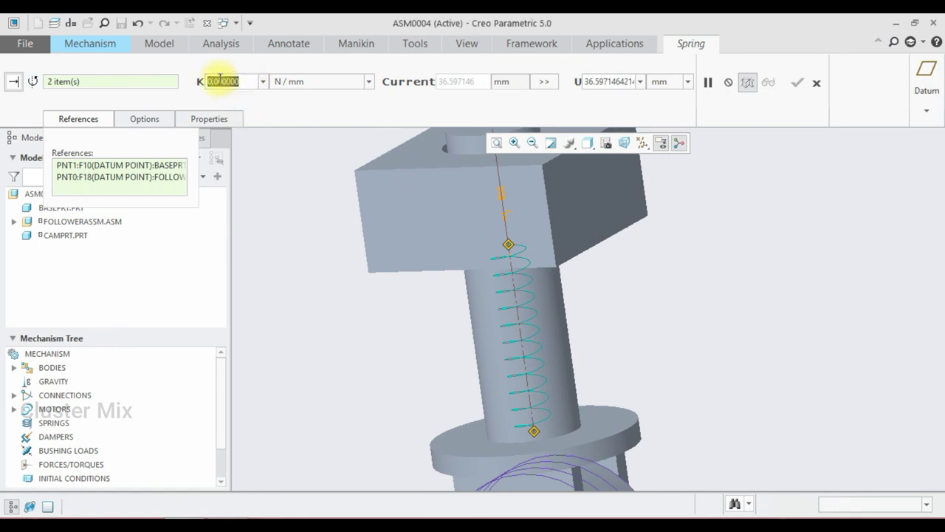
{"action": "type", "text": "100"}
{"action": "key", "text": "Return"}
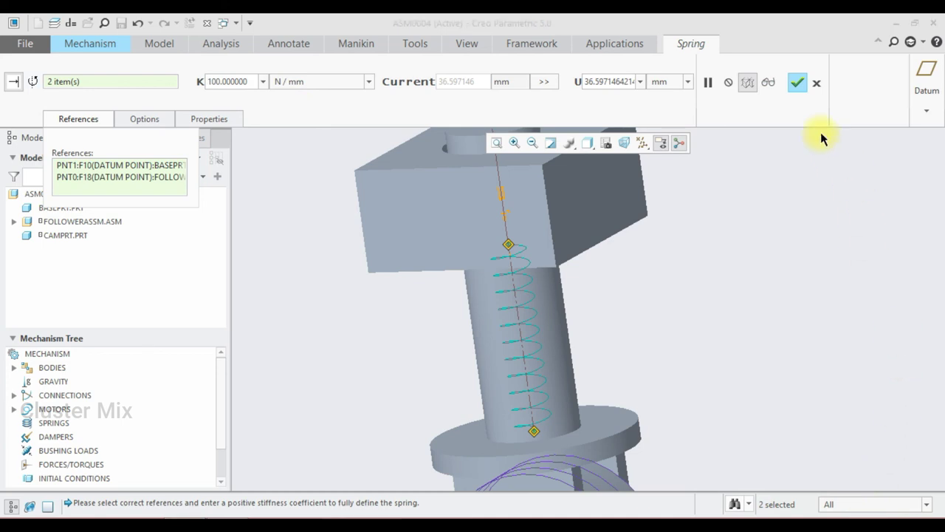
{"action": "left_click", "coordinate": [797, 83]}
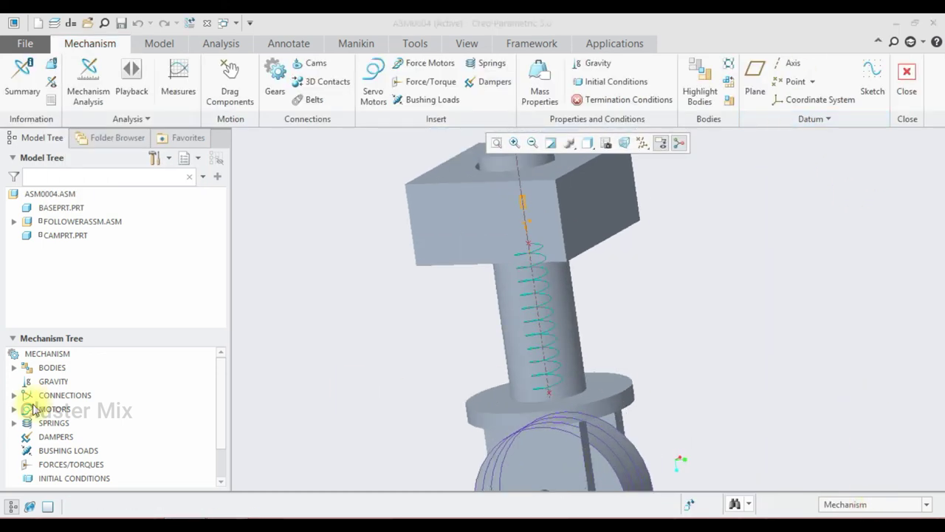
- Edit the definition of Spring 1 and set its unstretched length U to 60 mm
{"action": "left_click", "coordinate": [29, 425]}
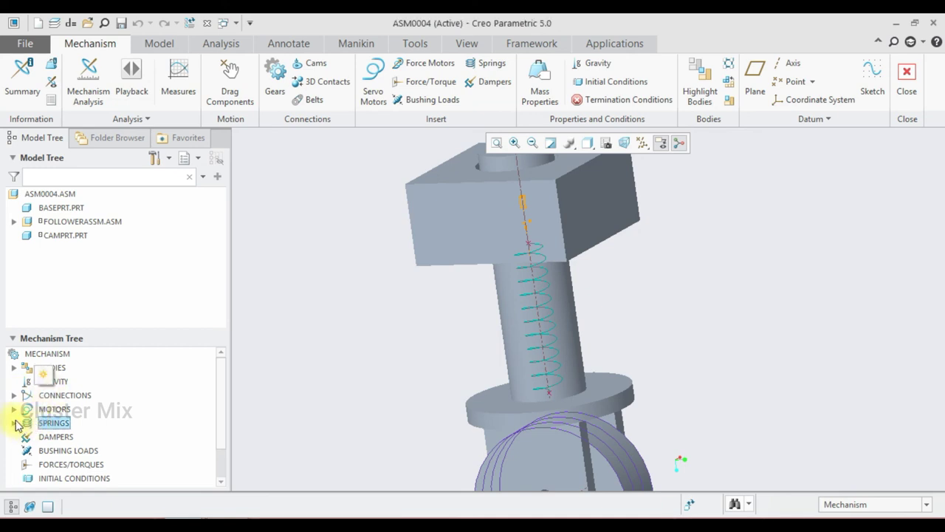
{"action": "left_click", "coordinate": [13, 423]}
{"action": "left_click", "coordinate": [65, 436]}
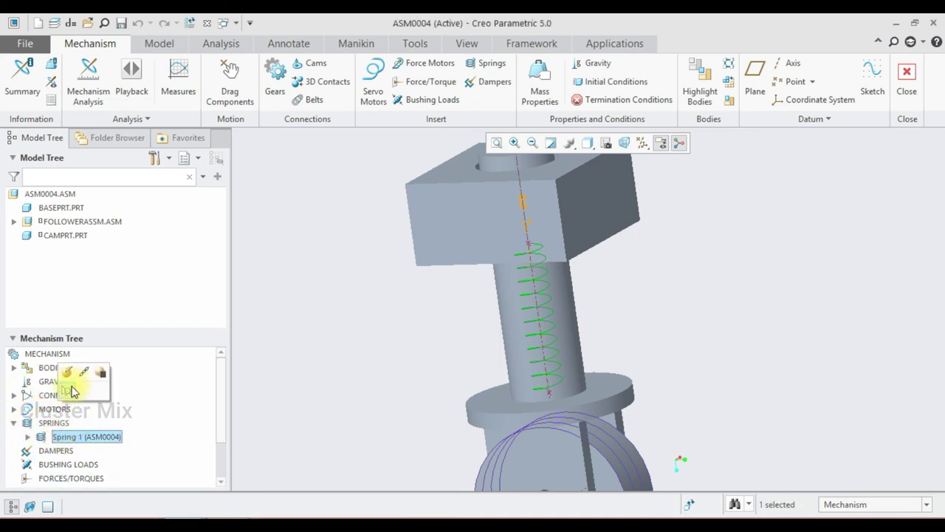
{"action": "left_click", "coordinate": [67, 371]}
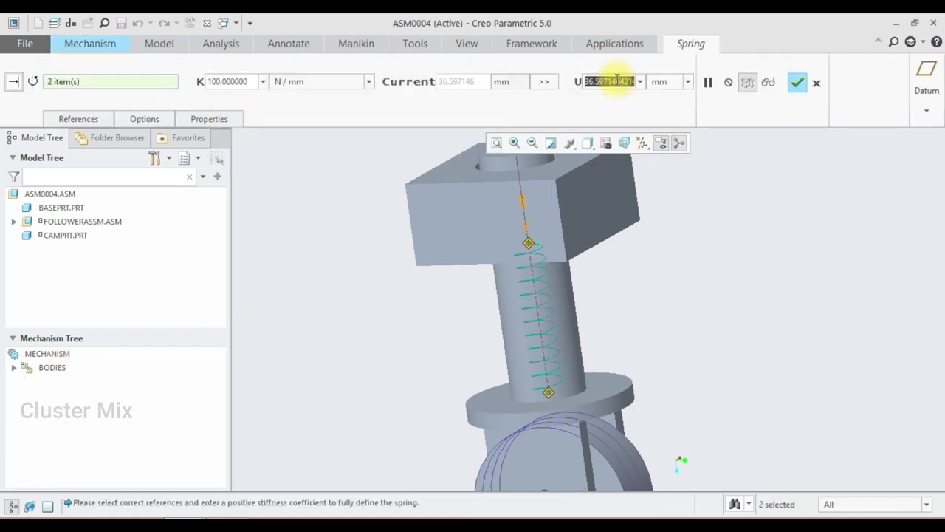
{"action": "type", "text": "60"}
{"action": "key", "text": "Return"}
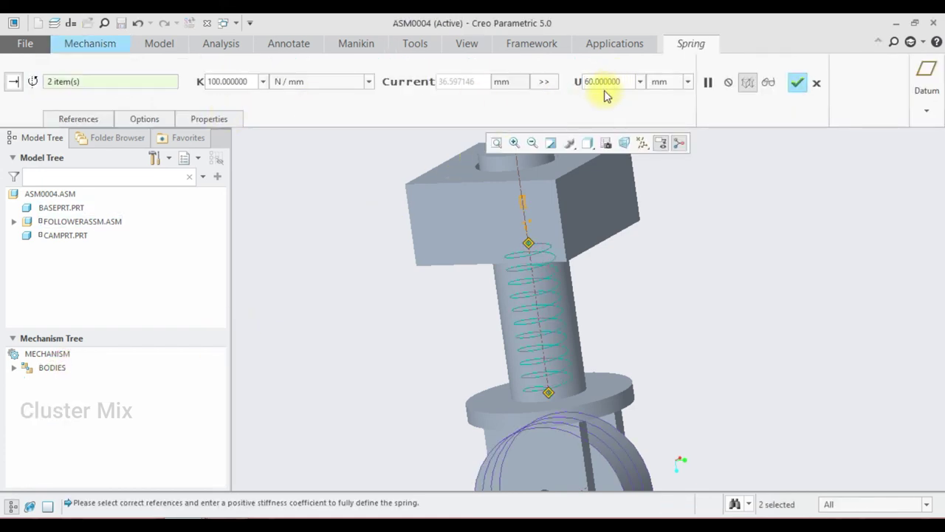
- Enable Adjust Icon Diameter for the spring, set the diameter to 25 mm, and apply the changes
{"action": "left_click", "coordinate": [136, 123]}
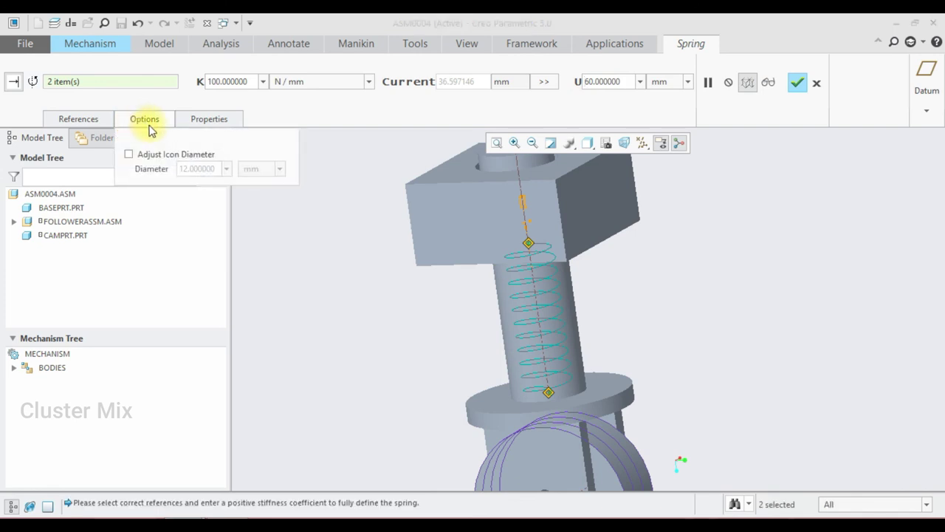
{"action": "left_click_drag", "start_coordinate": [214, 168], "coordinate": [166, 168]}
{"action": "type", "text": "25"}
{"action": "key", "text": "Return"}
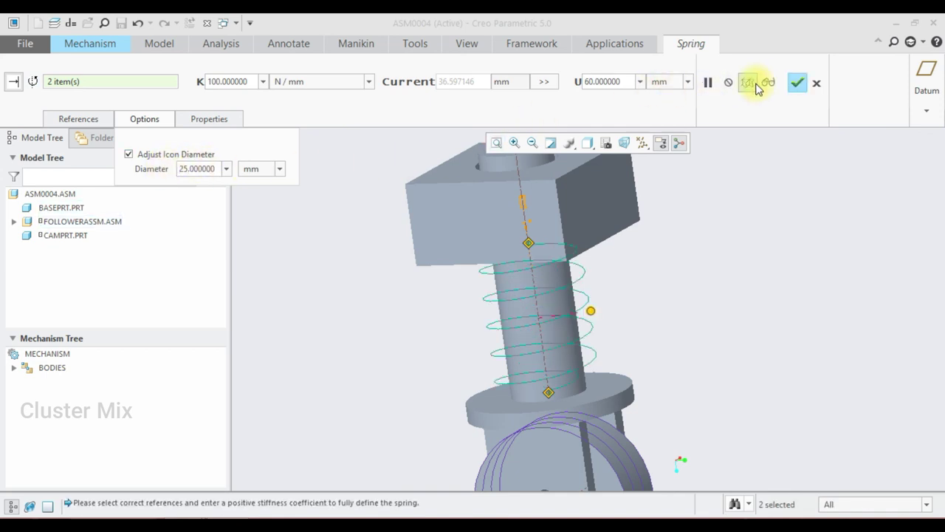
{"action": "left_click", "coordinate": [797, 82]}
{"action": "left_click", "coordinate": [642, 327]}
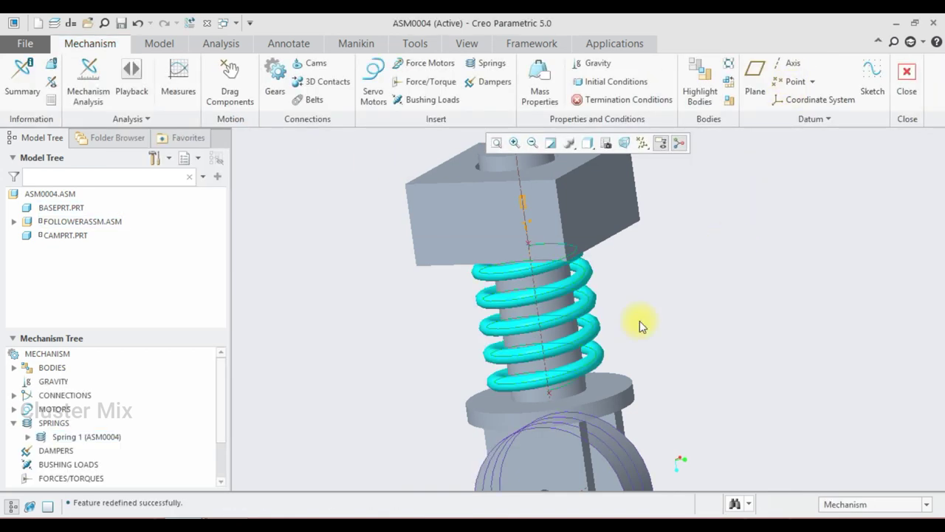
- Create a damper between the spring's two datum points with a damping coefficient C of 100 N sec/mm
{"action": "middle_click_drag", "start_coordinate": [591, 322], "coordinate": [810, 470]}
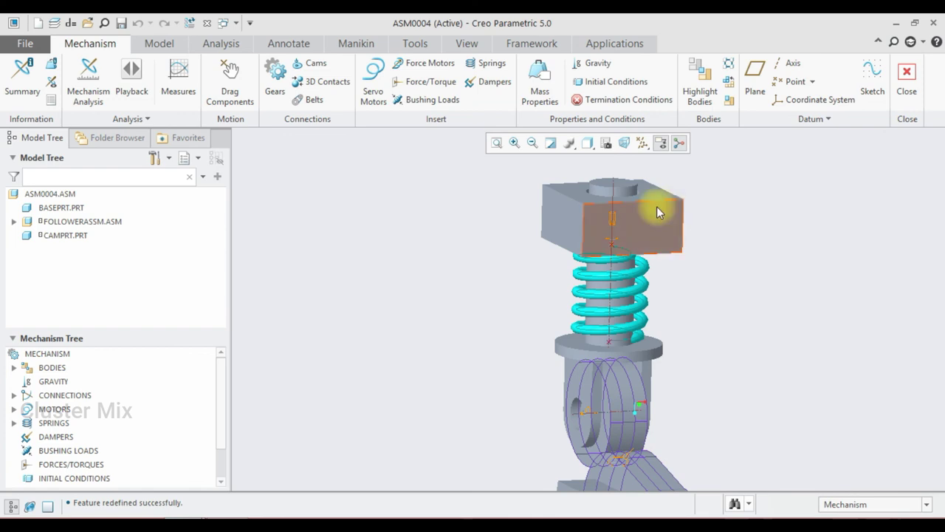
{"action": "left_click", "coordinate": [492, 83]}
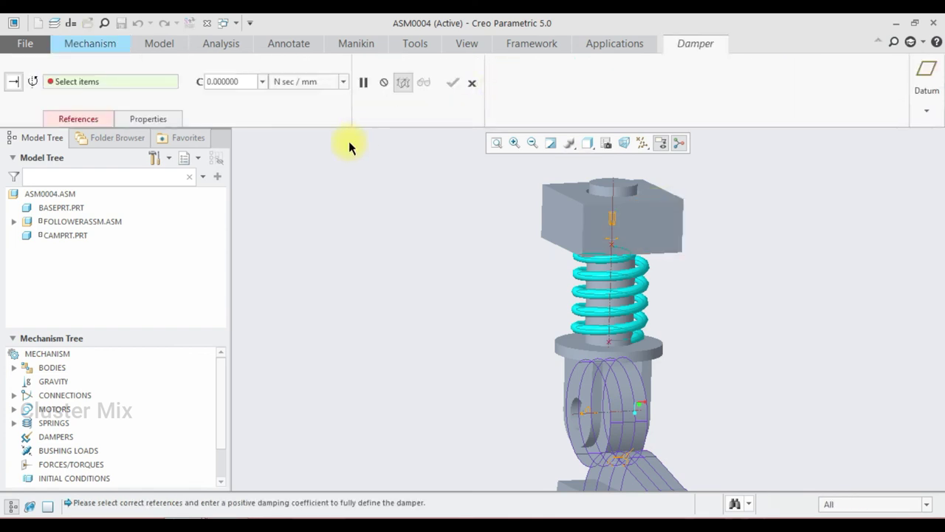
{"action": "scroll", "coordinate": [611, 251], "scroll_direction": "down", "scroll_amount": 4}
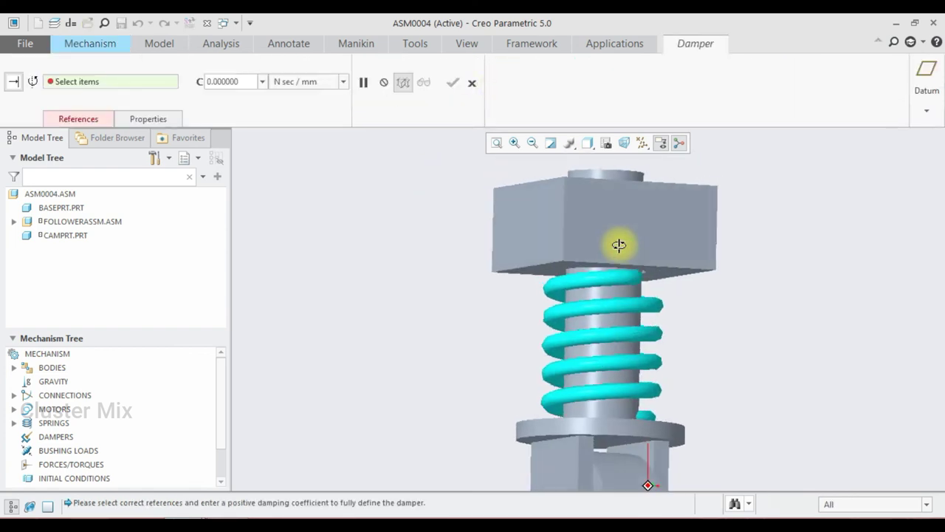
{"action": "middle_click_drag", "start_coordinate": [618, 244], "coordinate": [600, 352]}
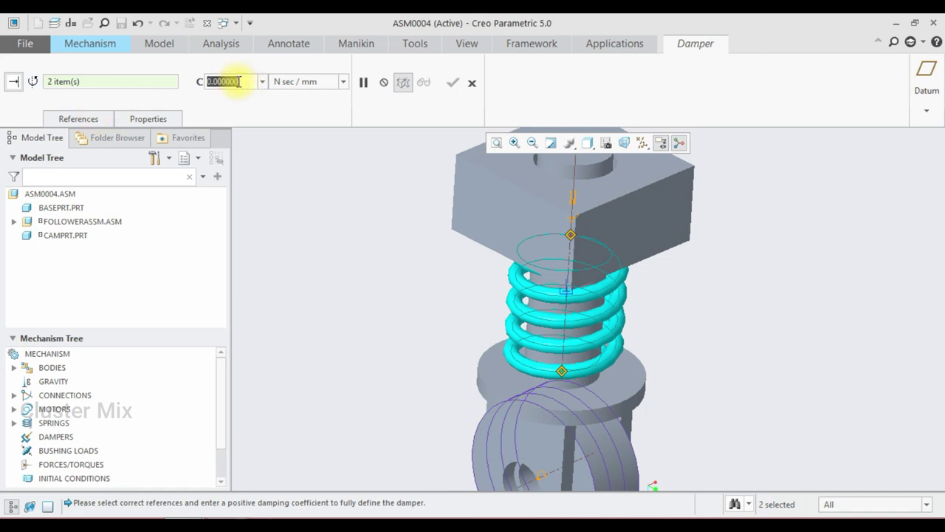
{"action": "type", "text": "100"}
{"action": "key", "text": "Return"}
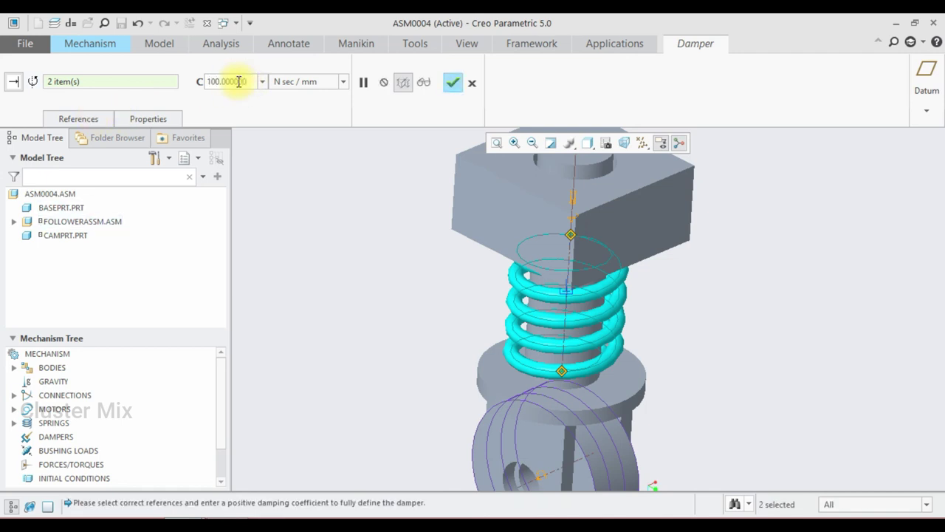
{"action": "left_click", "coordinate": [453, 84]}
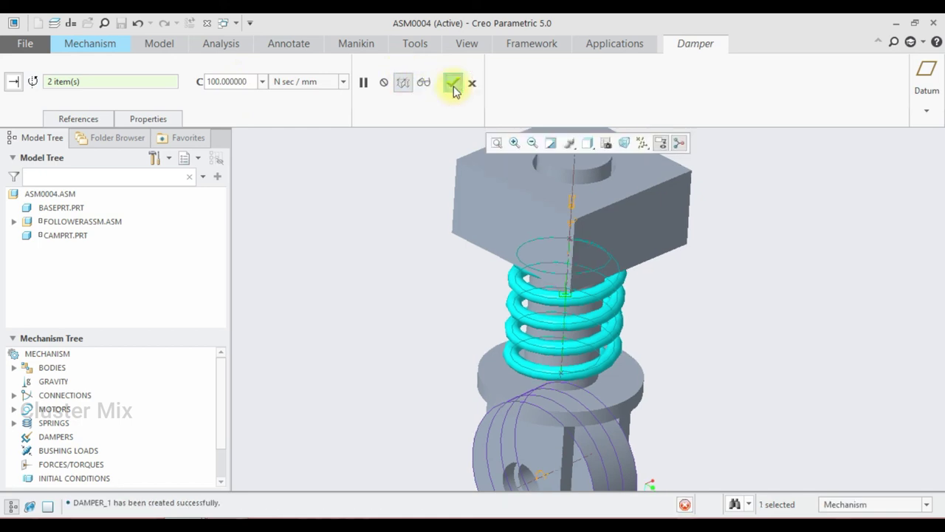
- Start a servo motor and select the cam's rotation axis at the base support as its driven entity
{"action": "scroll", "coordinate": [575, 307], "scroll_direction": "down", "scroll_amount": 3}
{"action": "scroll", "coordinate": [569, 280], "scroll_direction": "up", "scroll_amount": 4}
{"action": "middle_click_drag", "start_coordinate": [616, 328], "coordinate": [655, 382]}
{"action": "scroll", "coordinate": [625, 406], "scroll_direction": "down", "scroll_amount": 3}
{"action": "scroll", "coordinate": [627, 379], "scroll_direction": "up", "scroll_amount": 2}
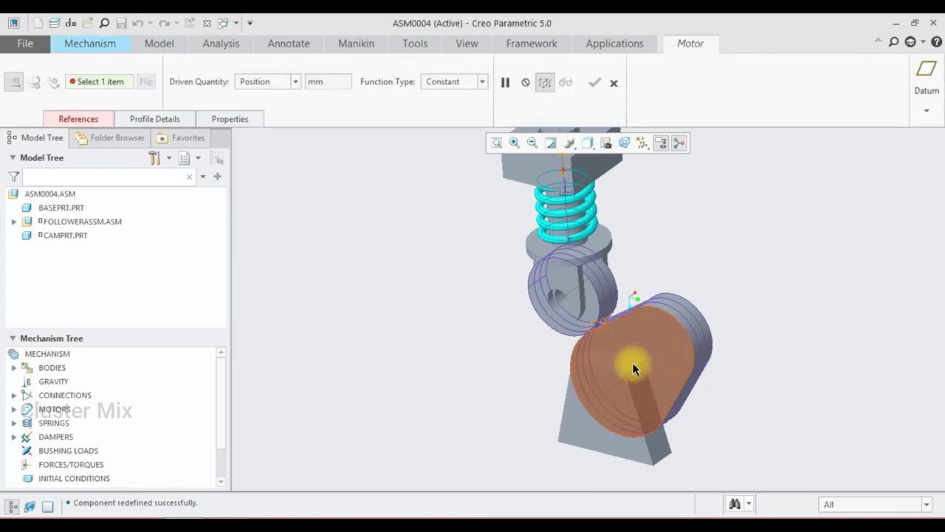
{"action": "middle_click_drag", "start_coordinate": [622, 377], "coordinate": [656, 365]}
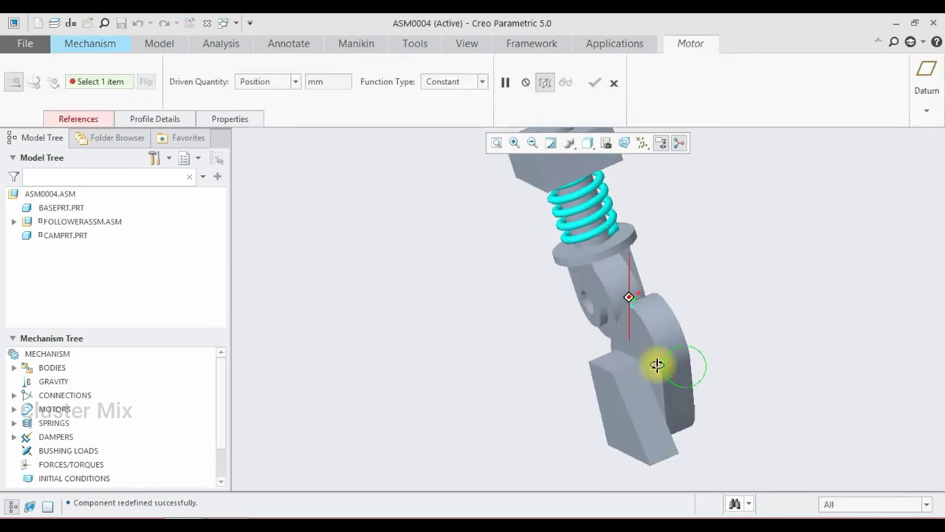
{"action": "scroll", "coordinate": [615, 373], "scroll_direction": "up", "scroll_amount": 5}
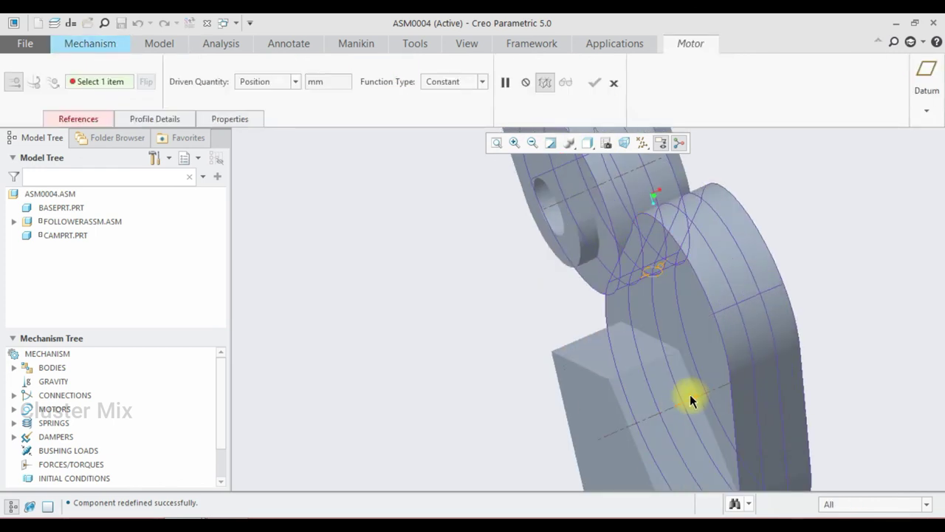
{"action": "left_click", "coordinate": [690, 400]}
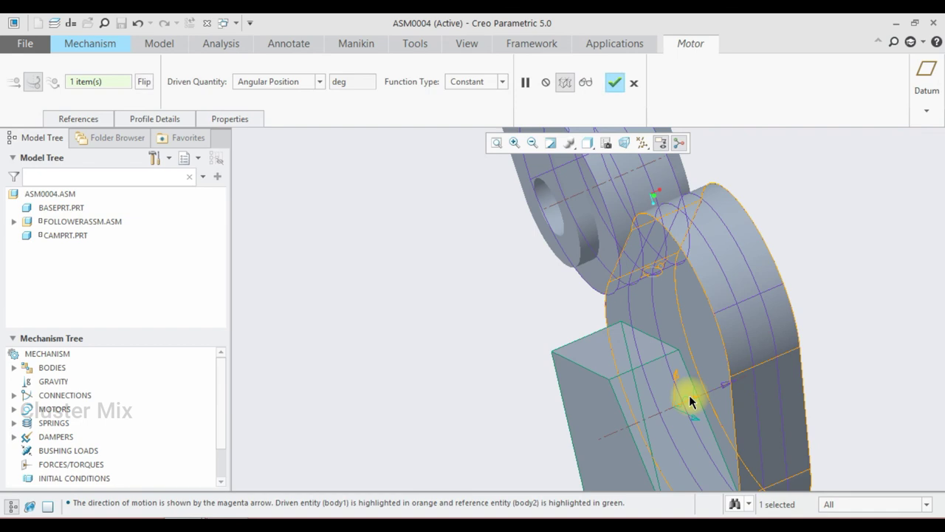
- Drive the motor by Angular Velocity with a constant coefficient A of 20 deg/sec and create it
{"action": "left_click", "coordinate": [134, 119]}
{"action": "left_click", "coordinate": [184, 168]}
{"action": "left_click", "coordinate": [189, 183]}
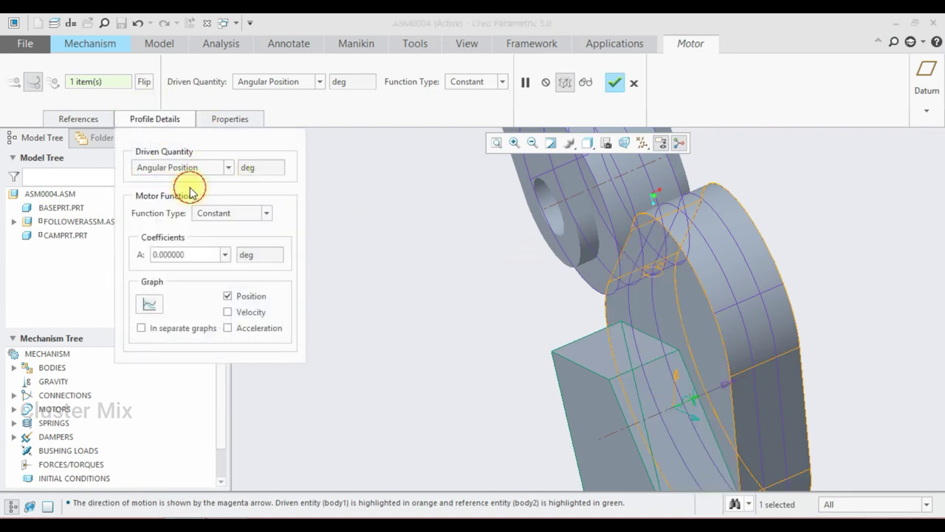
{"action": "left_click", "coordinate": [194, 169]}
{"action": "left_click", "coordinate": [187, 193]}
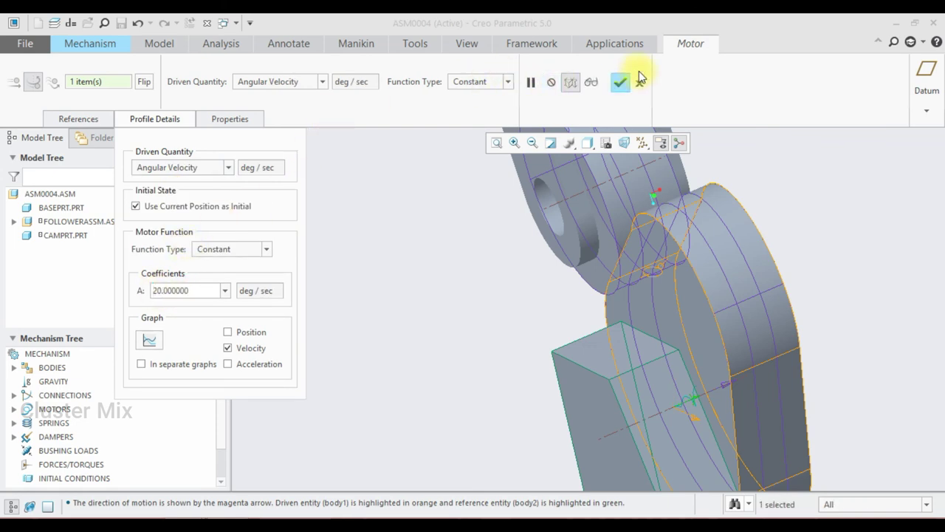
{"action": "left_click", "coordinate": [624, 83]}
- Define a mechanism analysis of type Kinematic with an end time of 100
{"action": "scroll", "coordinate": [433, 302], "scroll_direction": "up", "scroll_amount": 5}
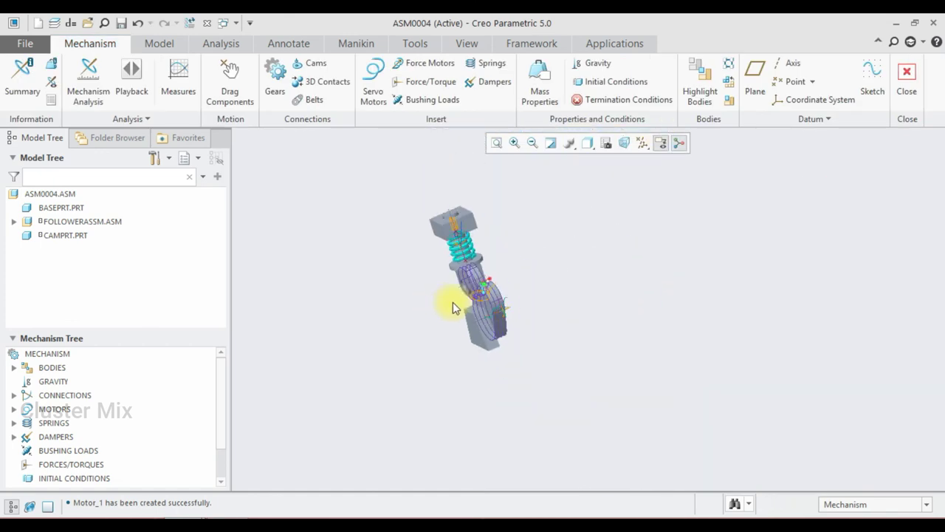
{"action": "left_click", "coordinate": [88, 81]}
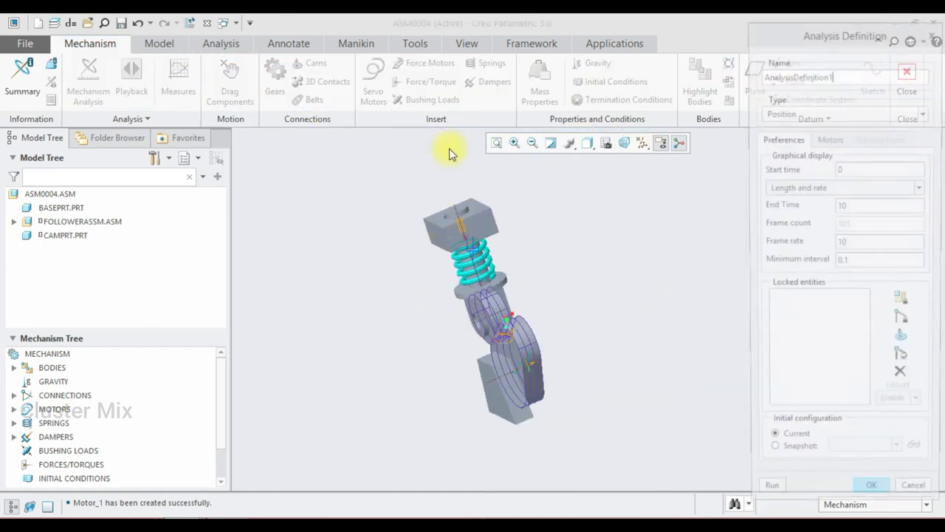
{"action": "left_click", "coordinate": [812, 122]}
{"action": "left_click", "coordinate": [804, 138]}
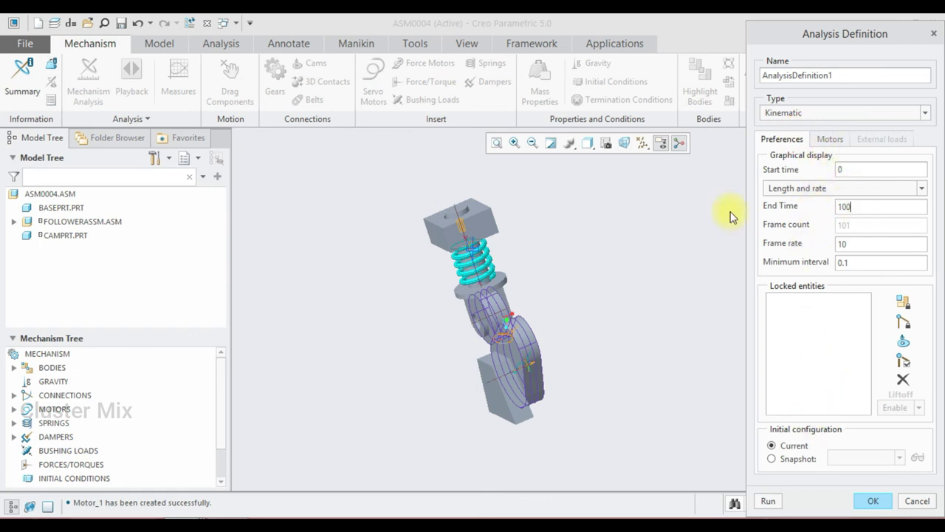
{"action": "key", "text": "Return"}
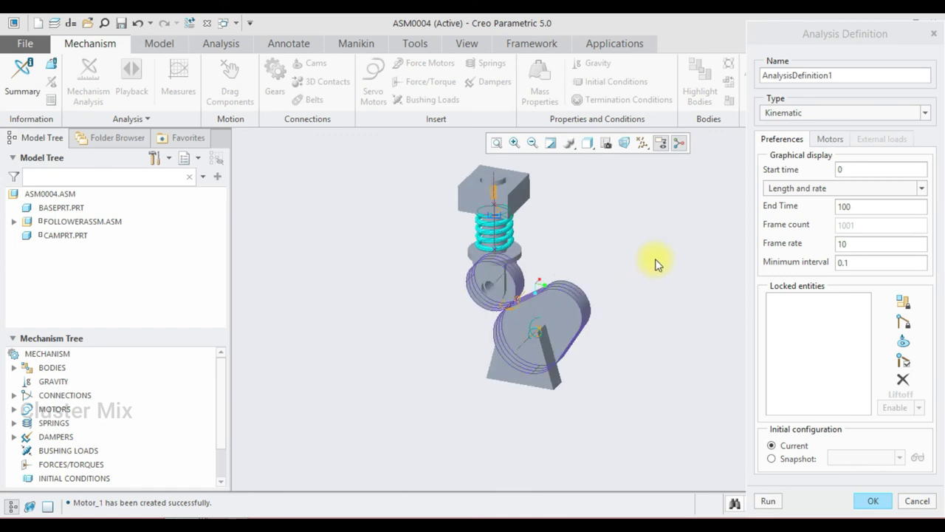
- Check the motors included in the kinematic analysis, run it, and view the cam and follower motion
{"action": "left_click", "coordinate": [829, 139]}
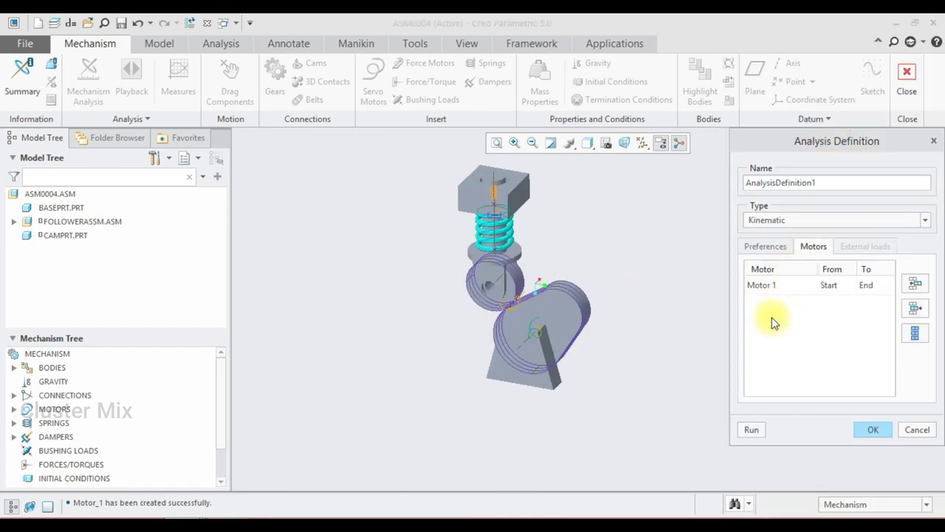
{"action": "left_click", "coordinate": [747, 431]}
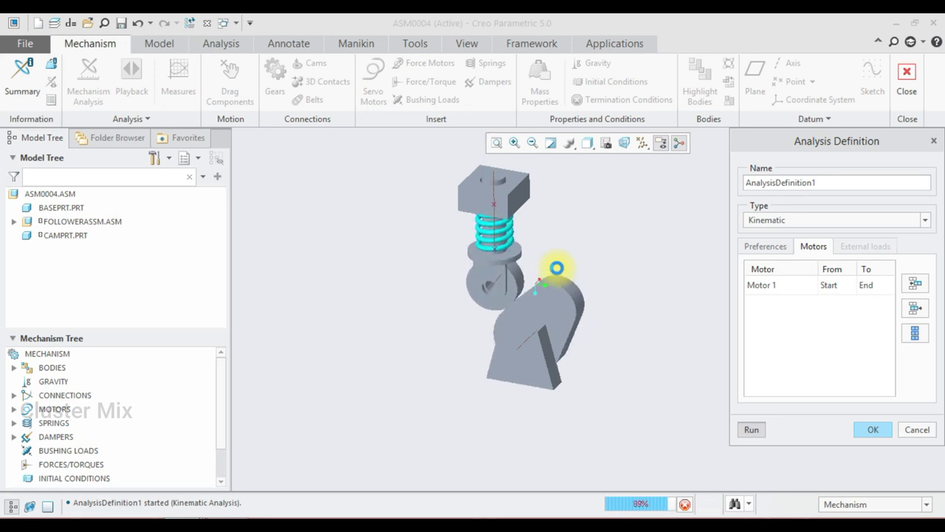
{"action": "scroll", "coordinate": [557, 270], "scroll_direction": "up", "scroll_amount": 2}
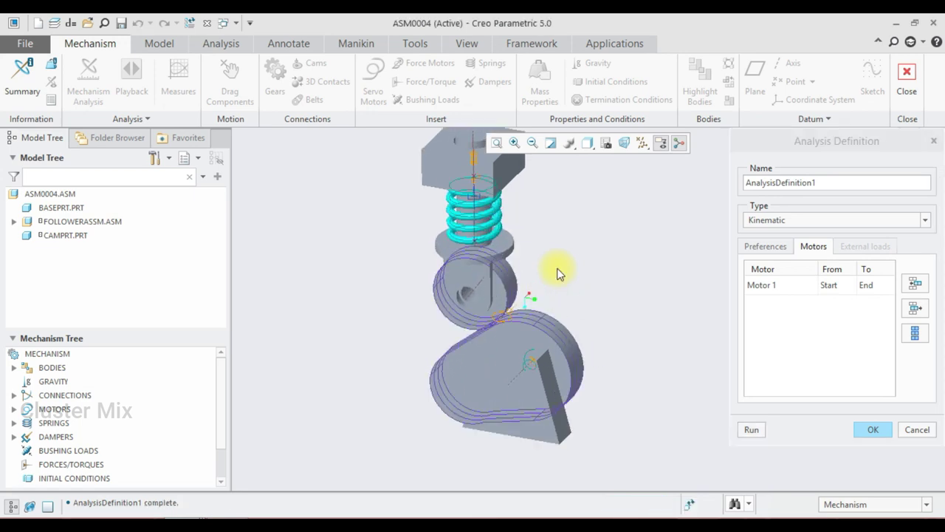
{"action": "scroll", "coordinate": [569, 310], "scroll_direction": "up", "scroll_amount": 2}
{"action": "middle_click_drag", "start_coordinate": [569, 310], "coordinate": [533, 283]}
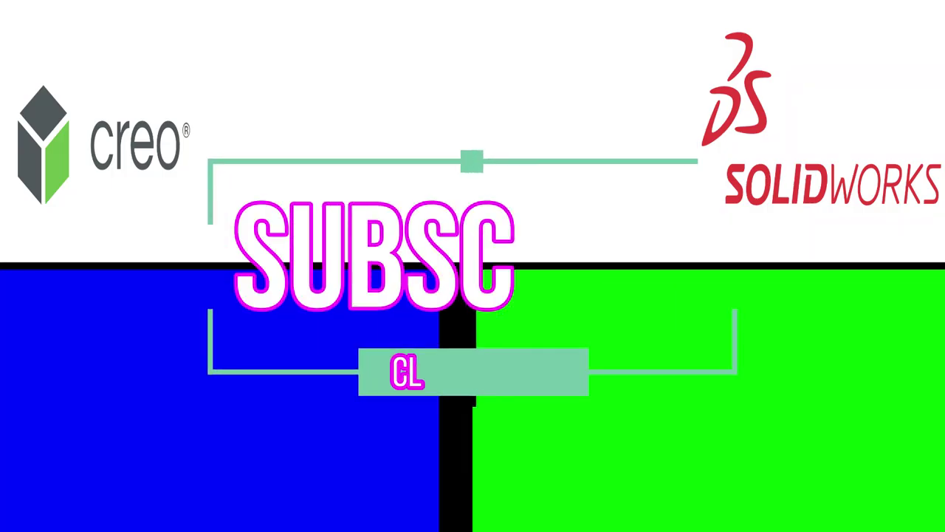